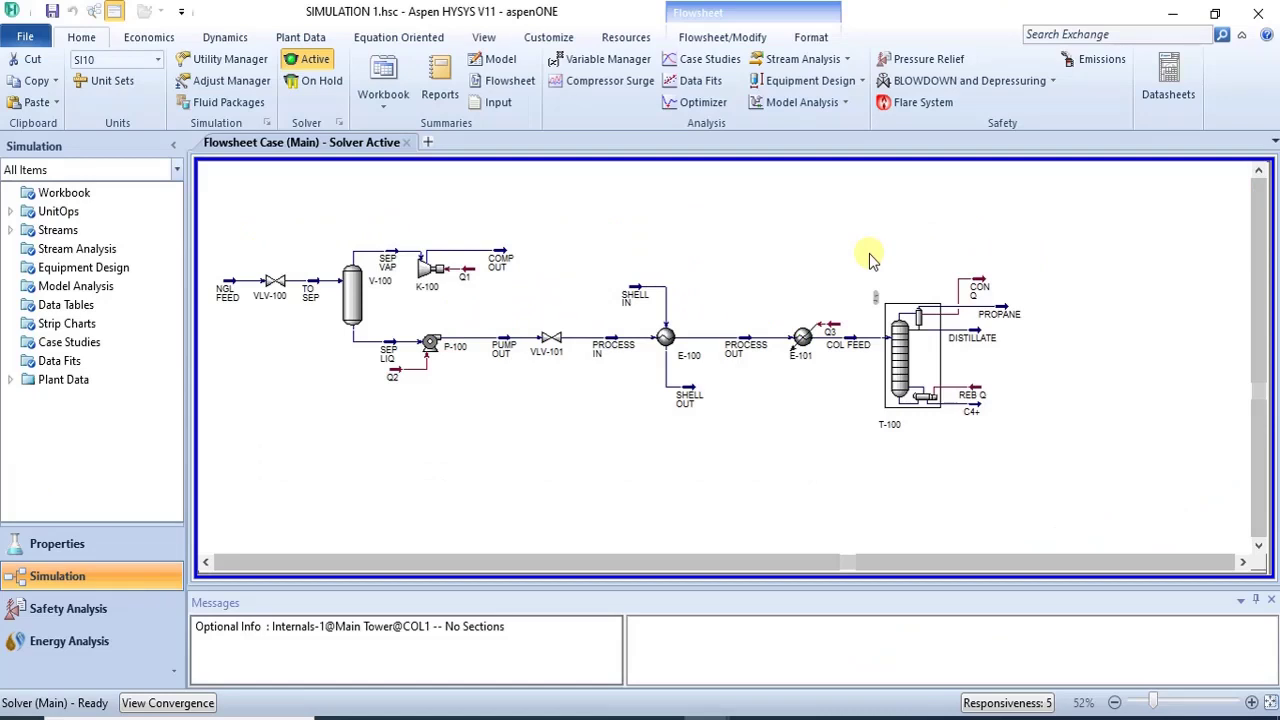
- Check the PIPE-100 specification table in PIPELINE.pdf and return to SIMULATION 1.hsc in Aspen HYSYS
click(572, 712)
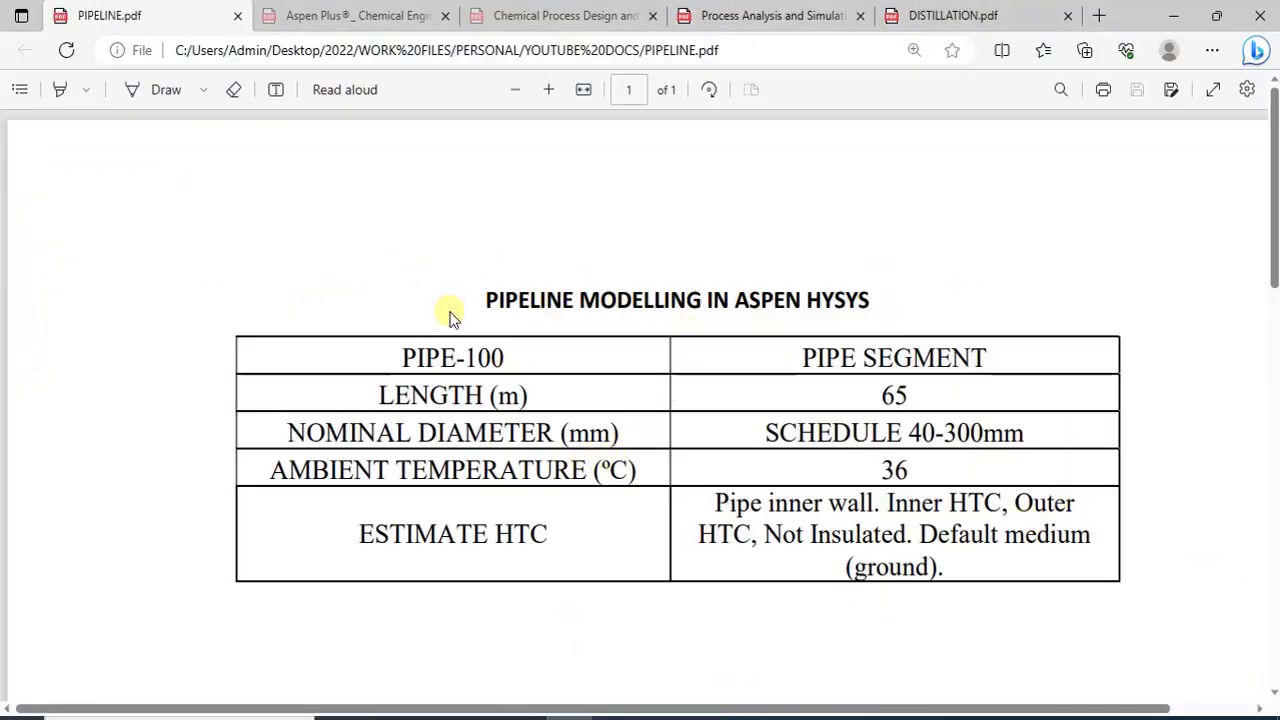
mouse_move(572, 712)
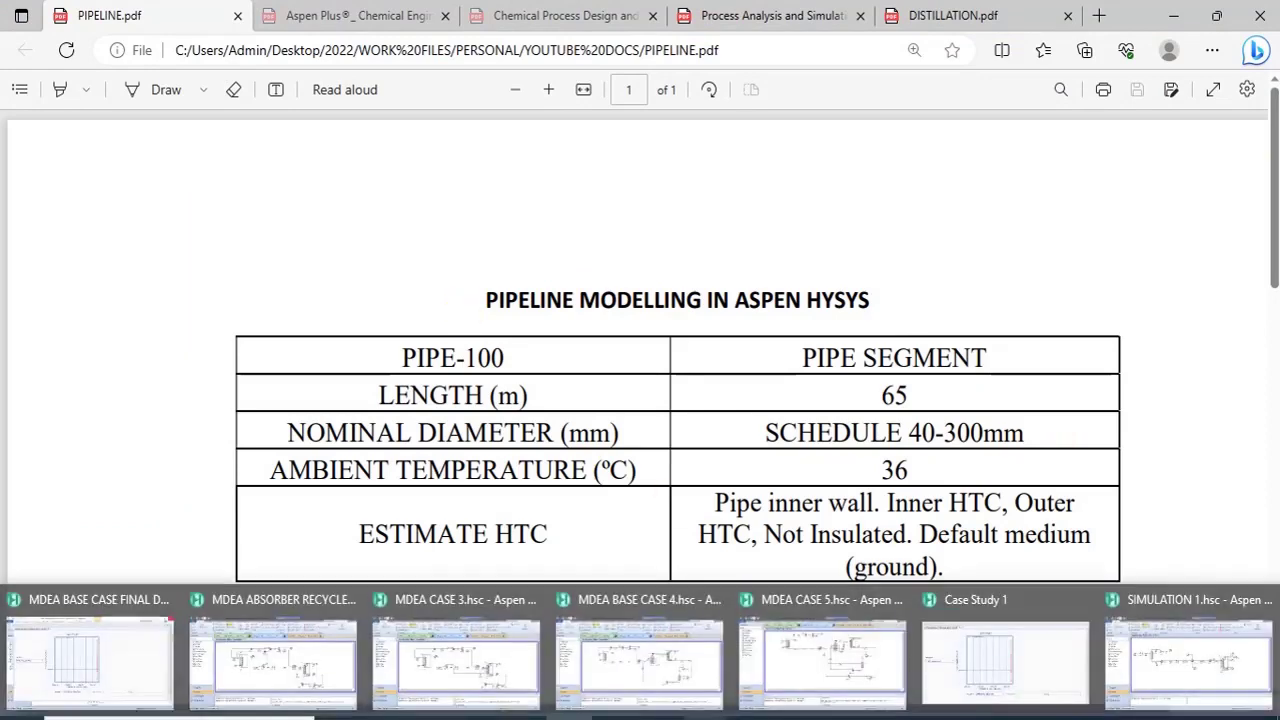
click(1238, 665)
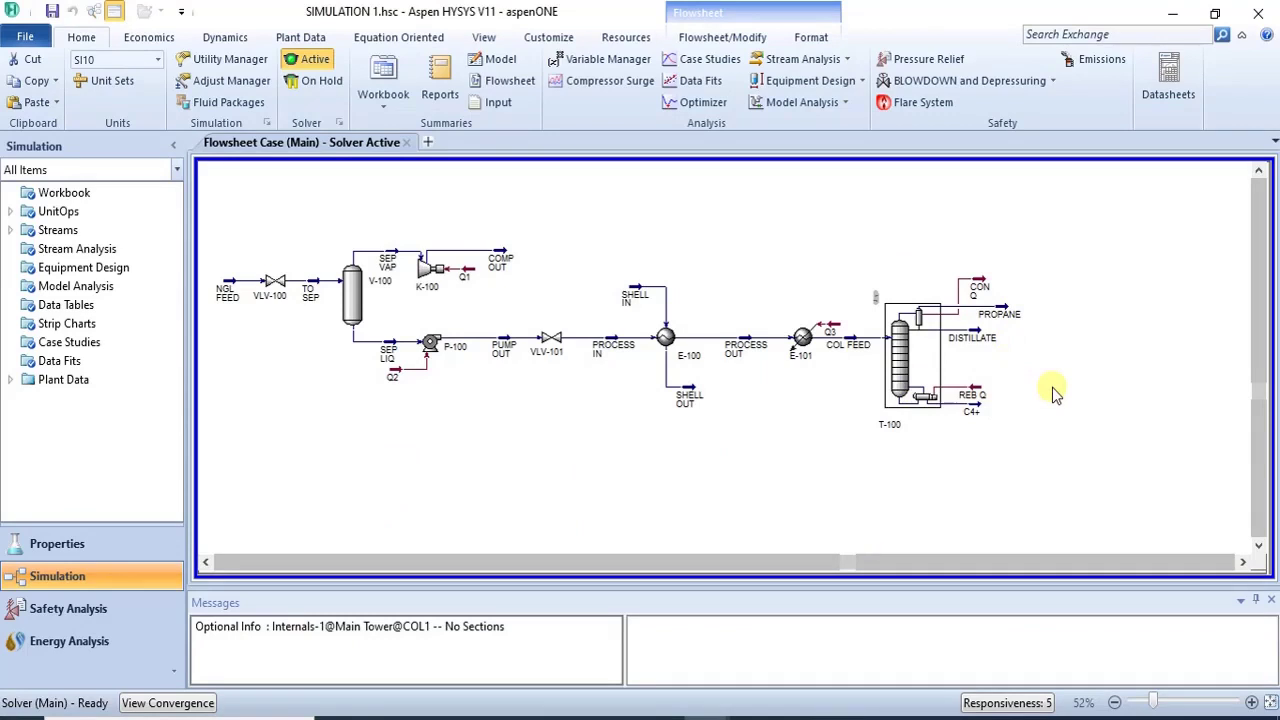
- Add a Pipe Segment from the piping and hydraulics models to the flowsheet, beside the C4+ stream of column T-100
click(692, 37)
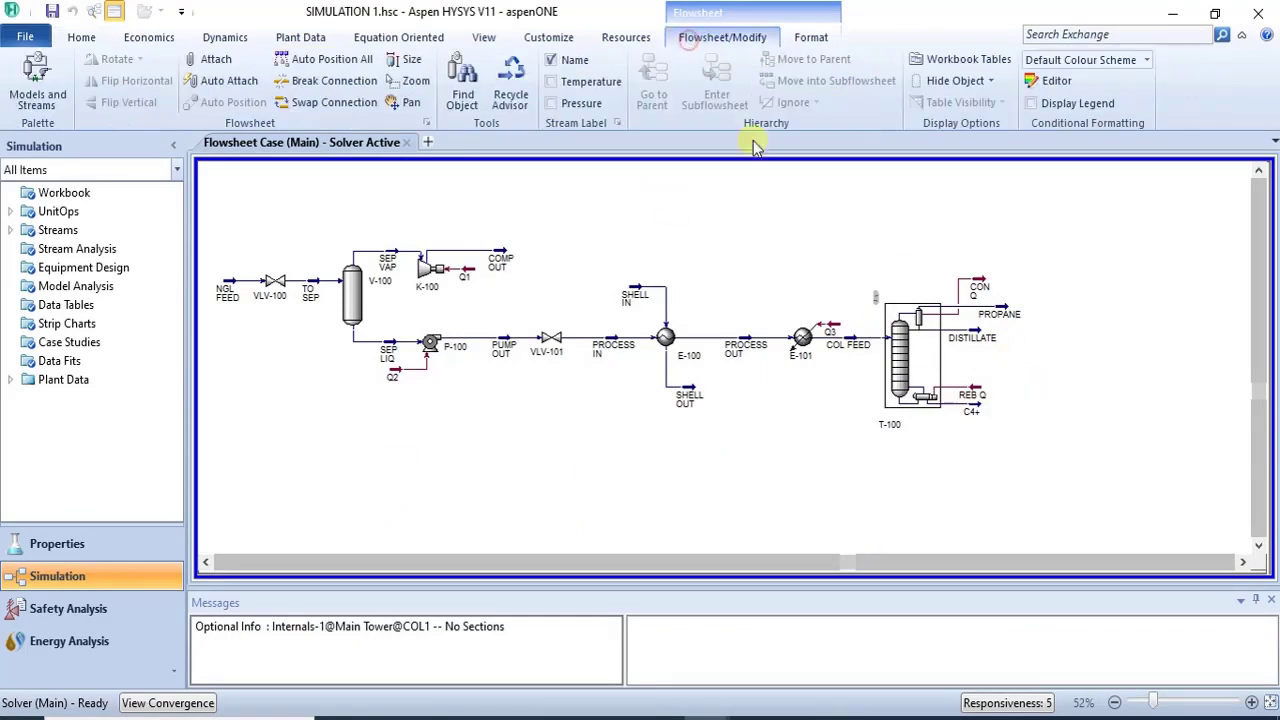
click(50, 90)
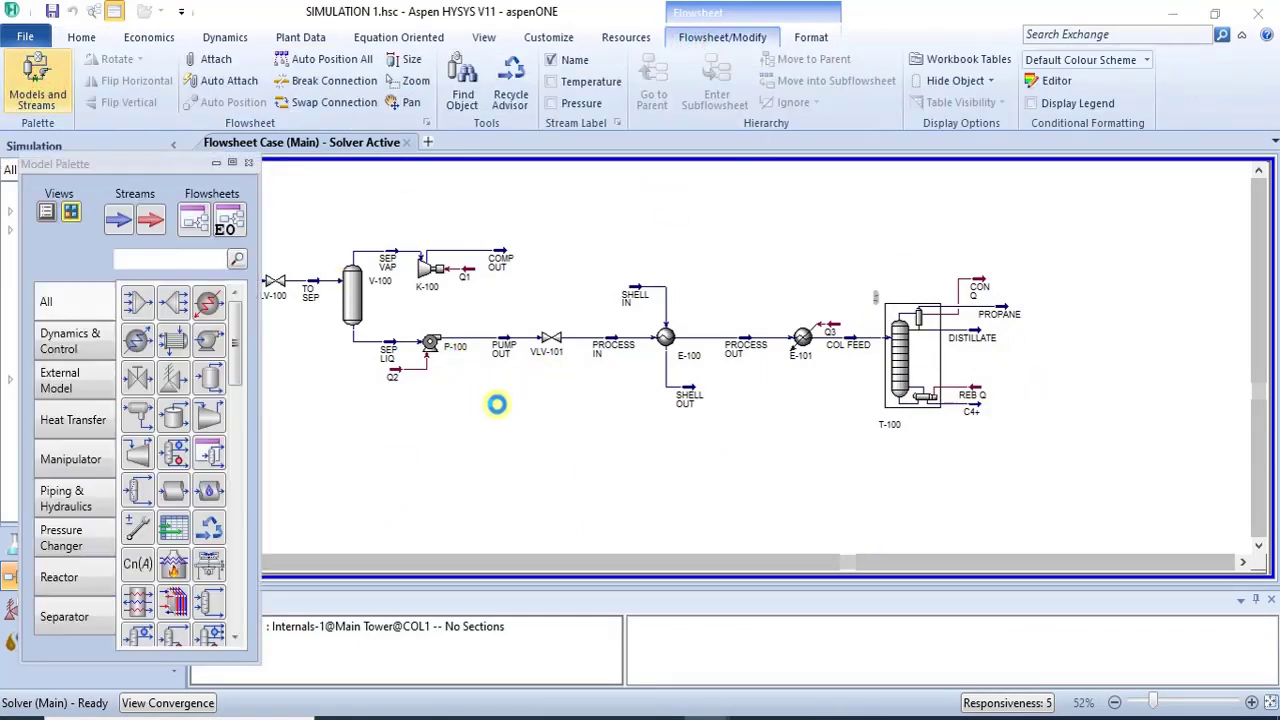
drag(88, 158, 176, 155)
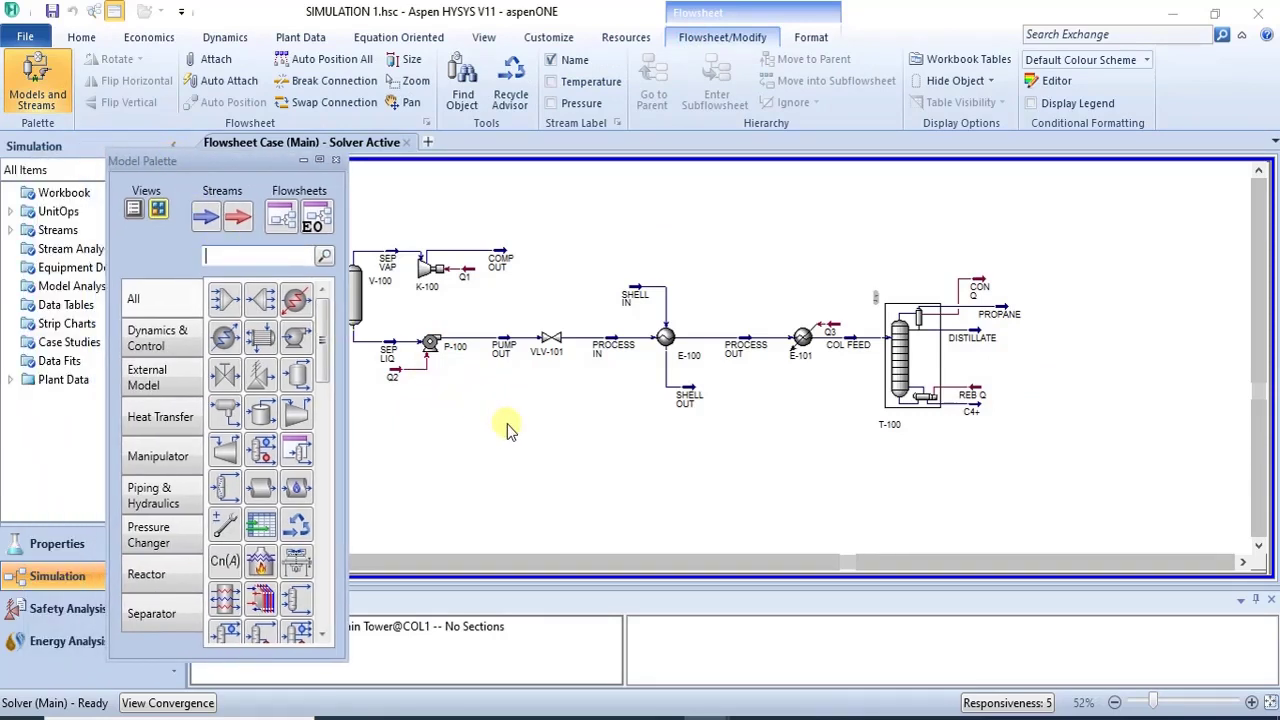
click(143, 495)
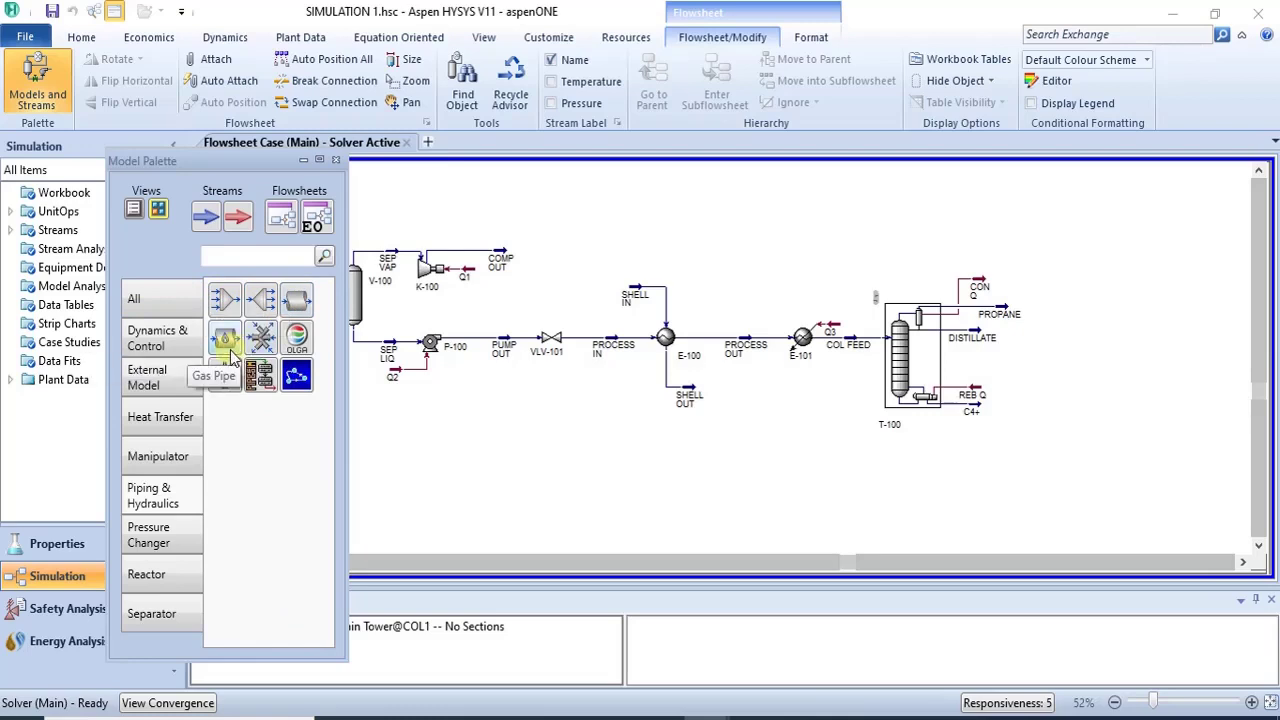
click(296, 380)
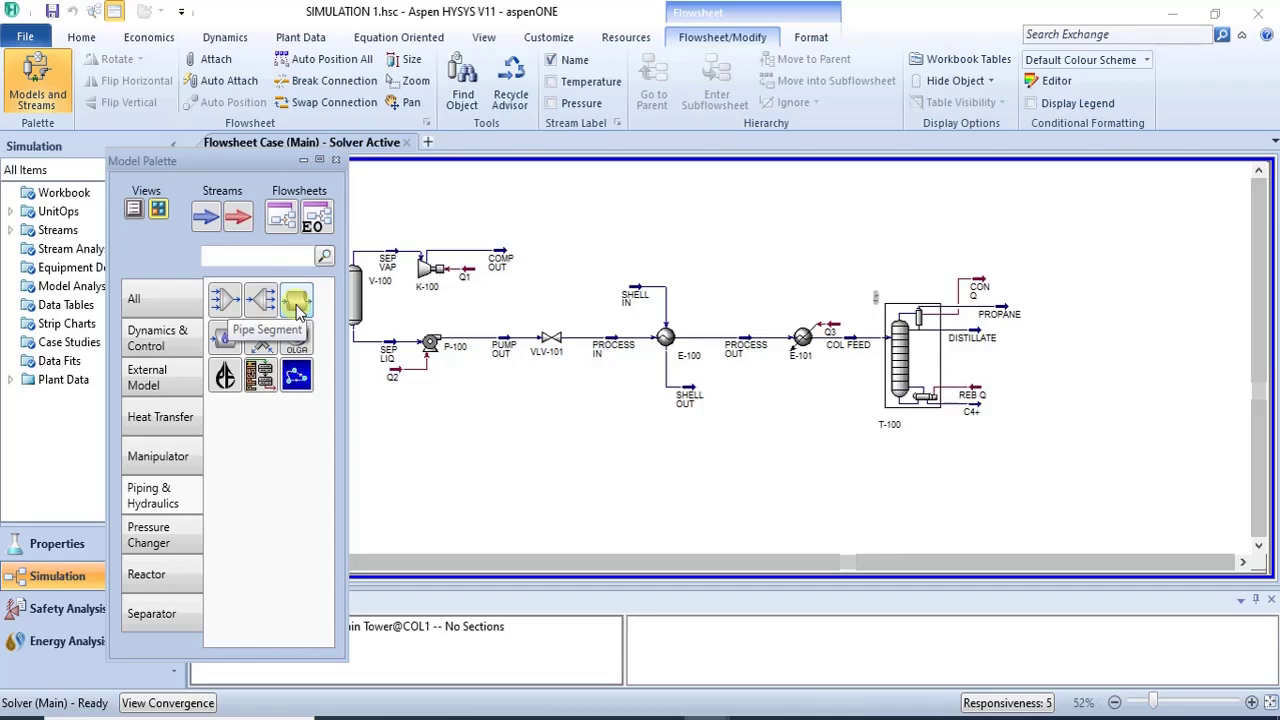
click(296, 309)
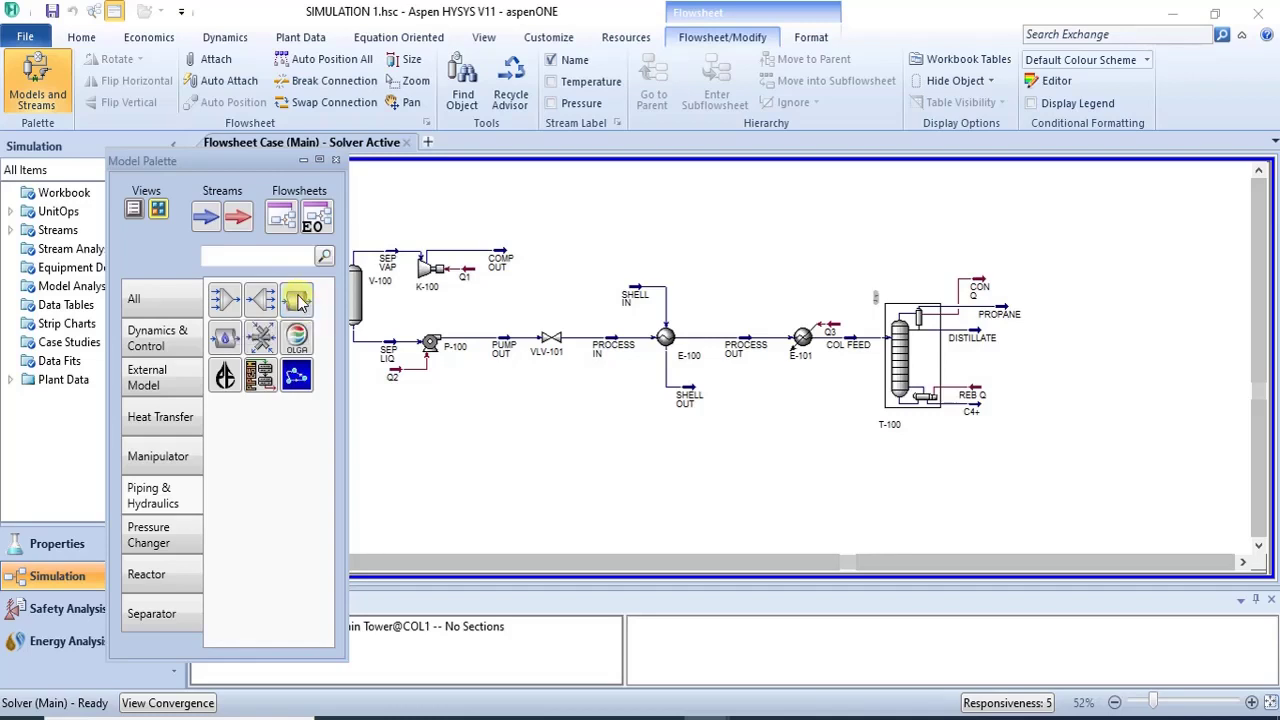
click(1005, 420)
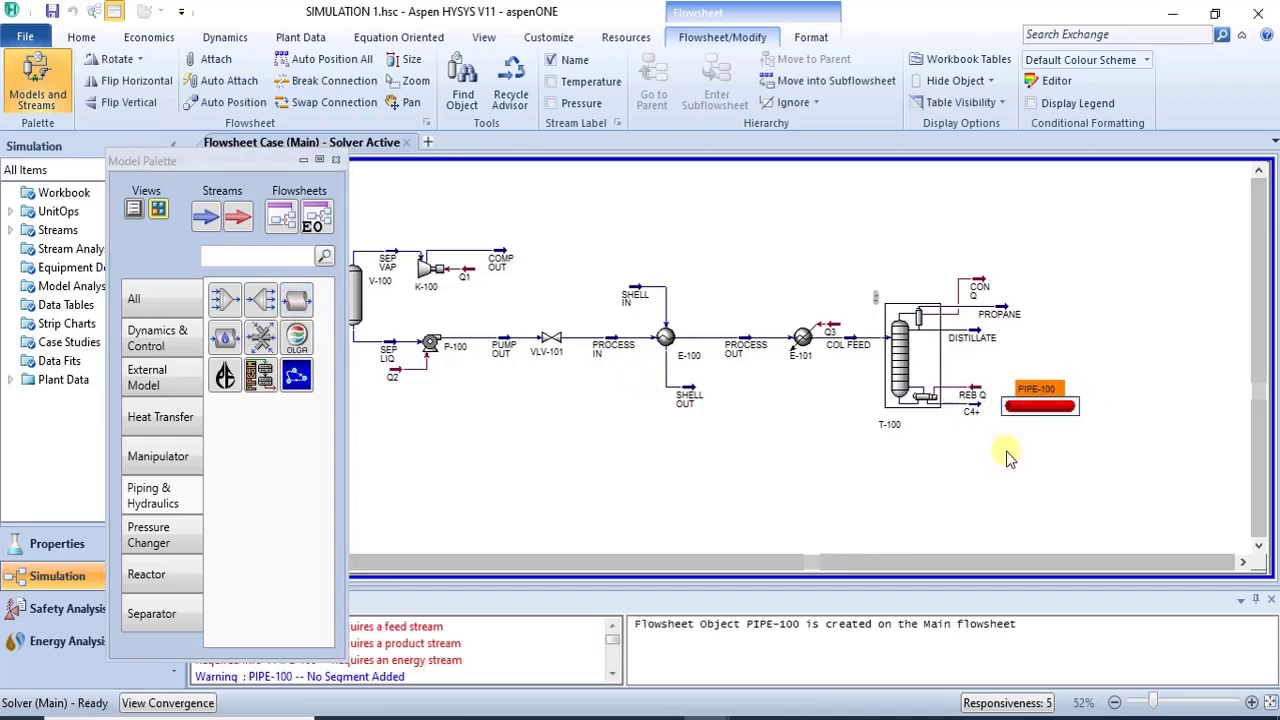
- Open the pipe segment's connections and create its outlet stream named PIPE OUT
click(1050, 415)
double_click(1050, 415)
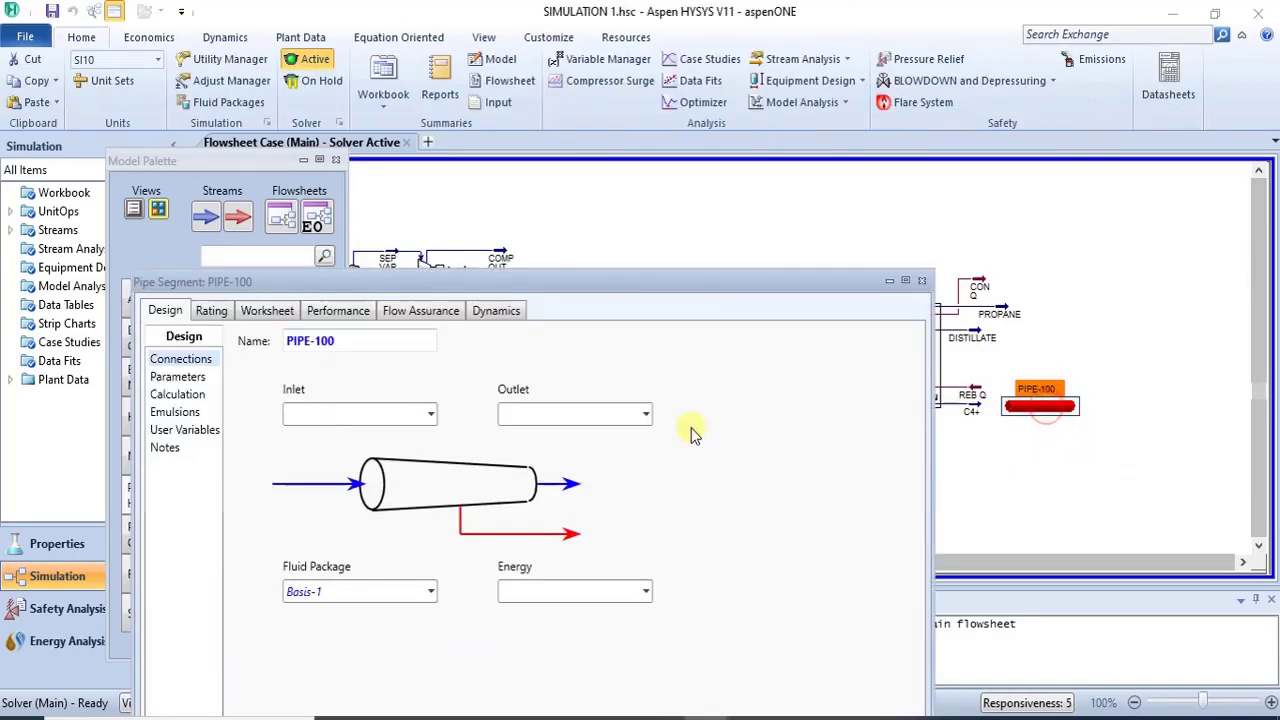
drag(707, 284, 792, 242)
click(688, 367)
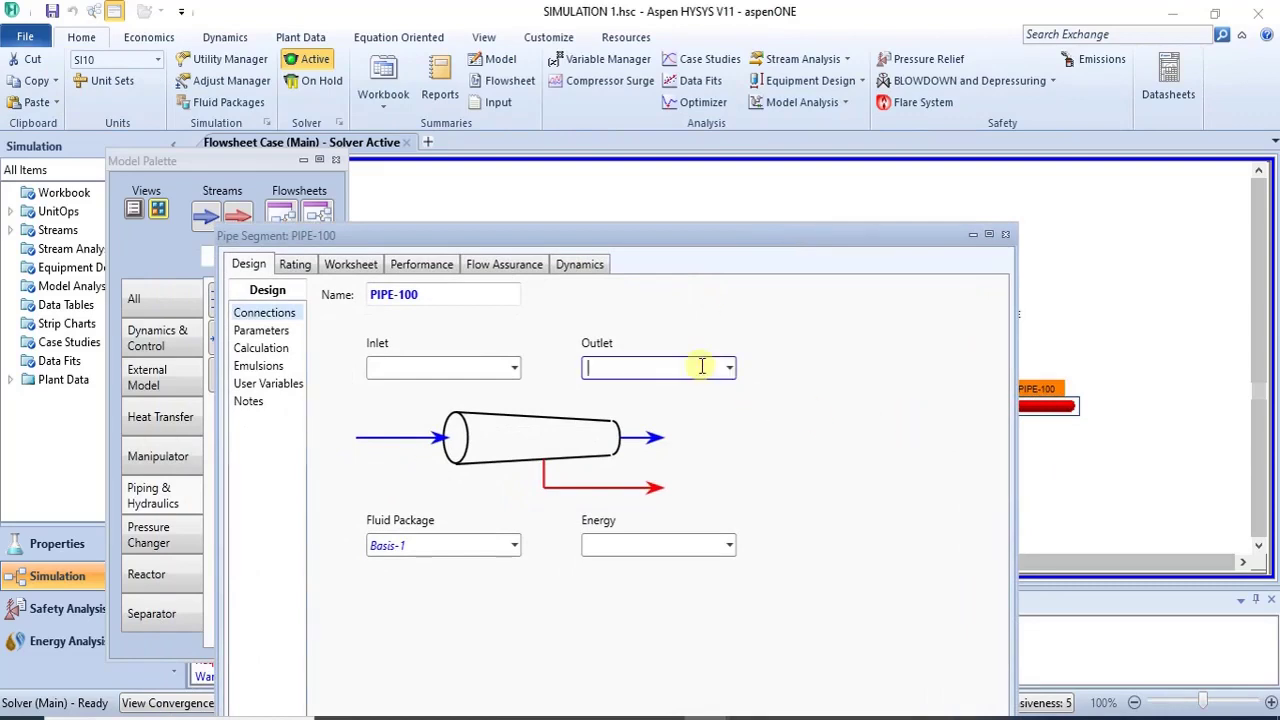
text(PIPE OUT)
key(Return)
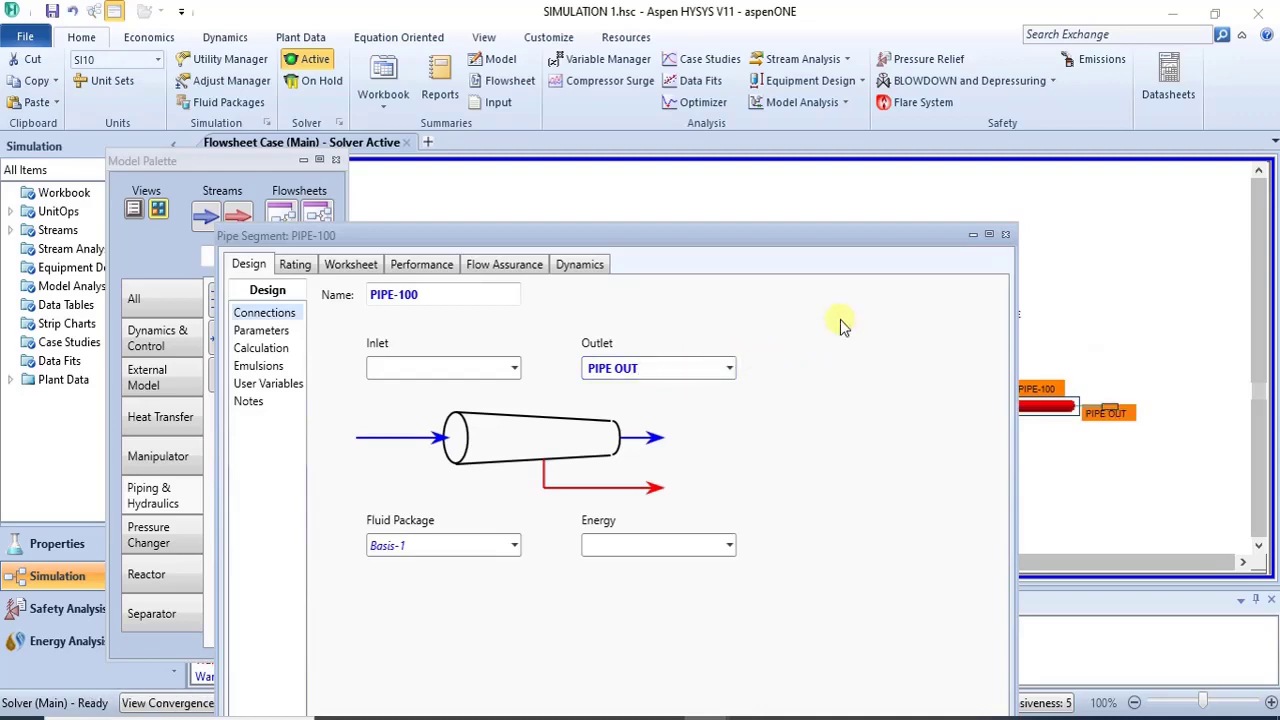
- Connect the C4+ stream as the inlet of PIPE-100 and return to the flowsheet
drag(857, 240, 852, 133)
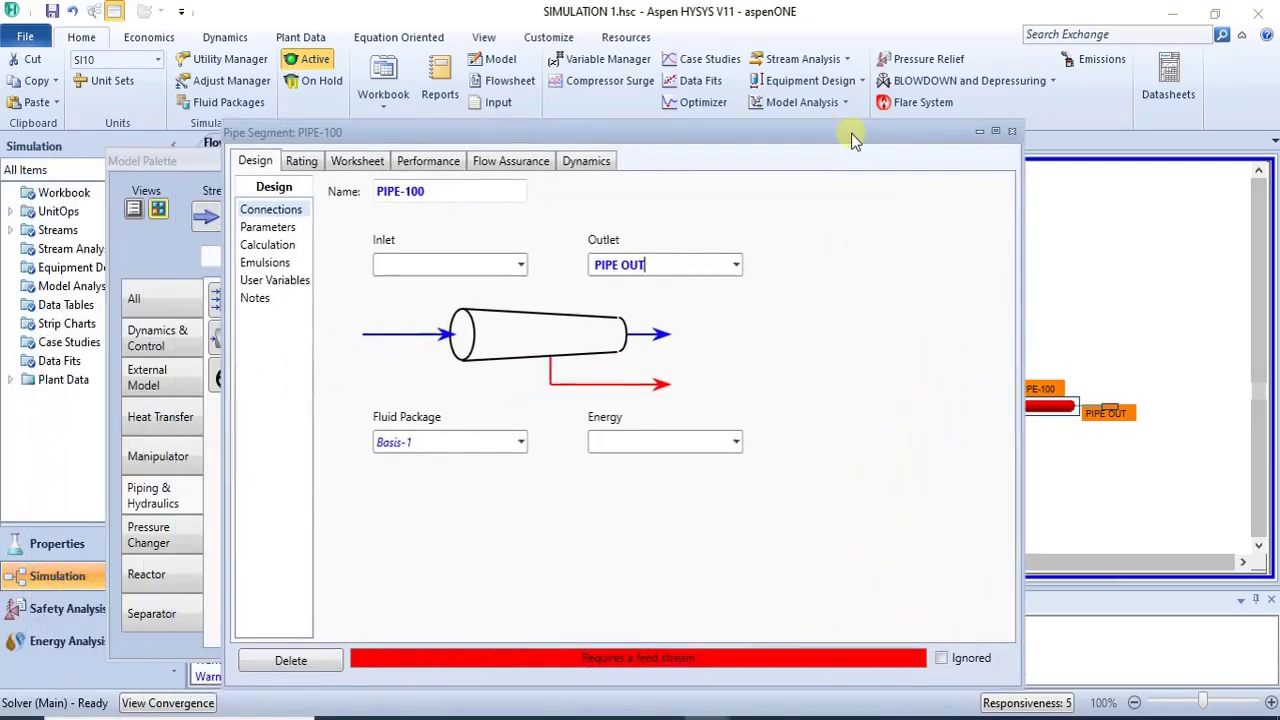
click(521, 262)
click(515, 291)
drag(808, 131, 591, 230)
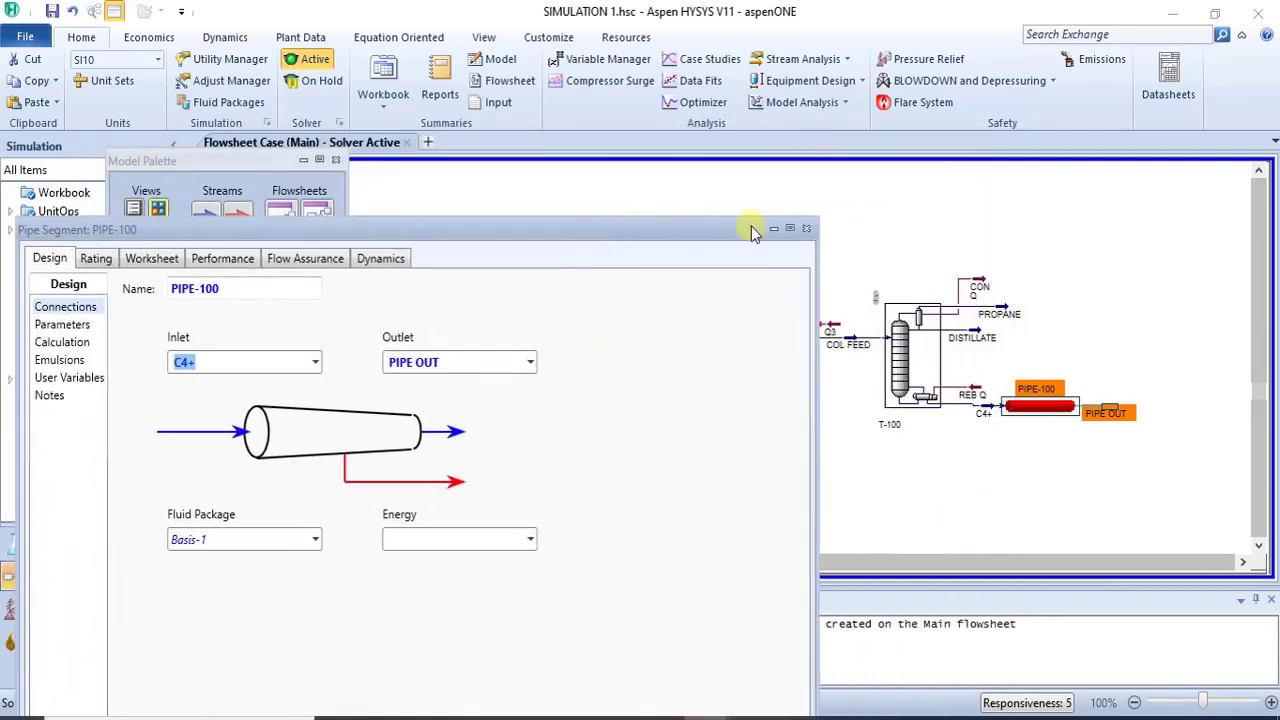
click(807, 229)
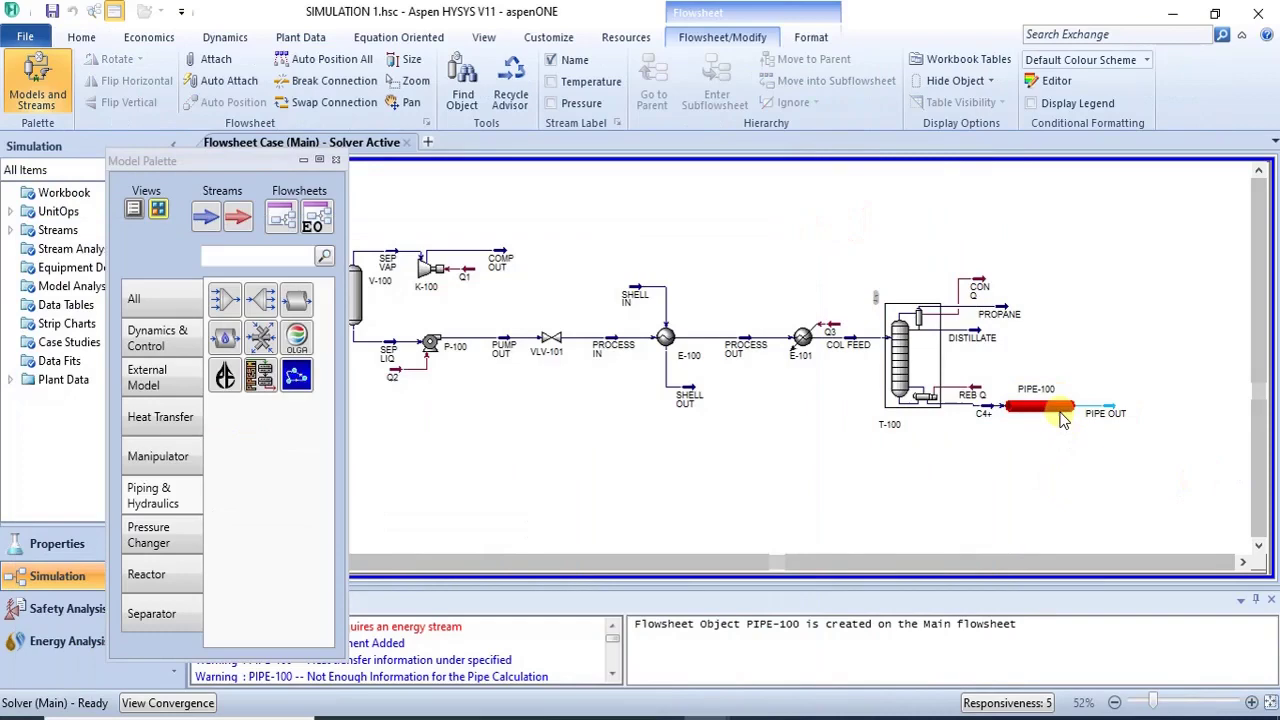
click(1079, 362)
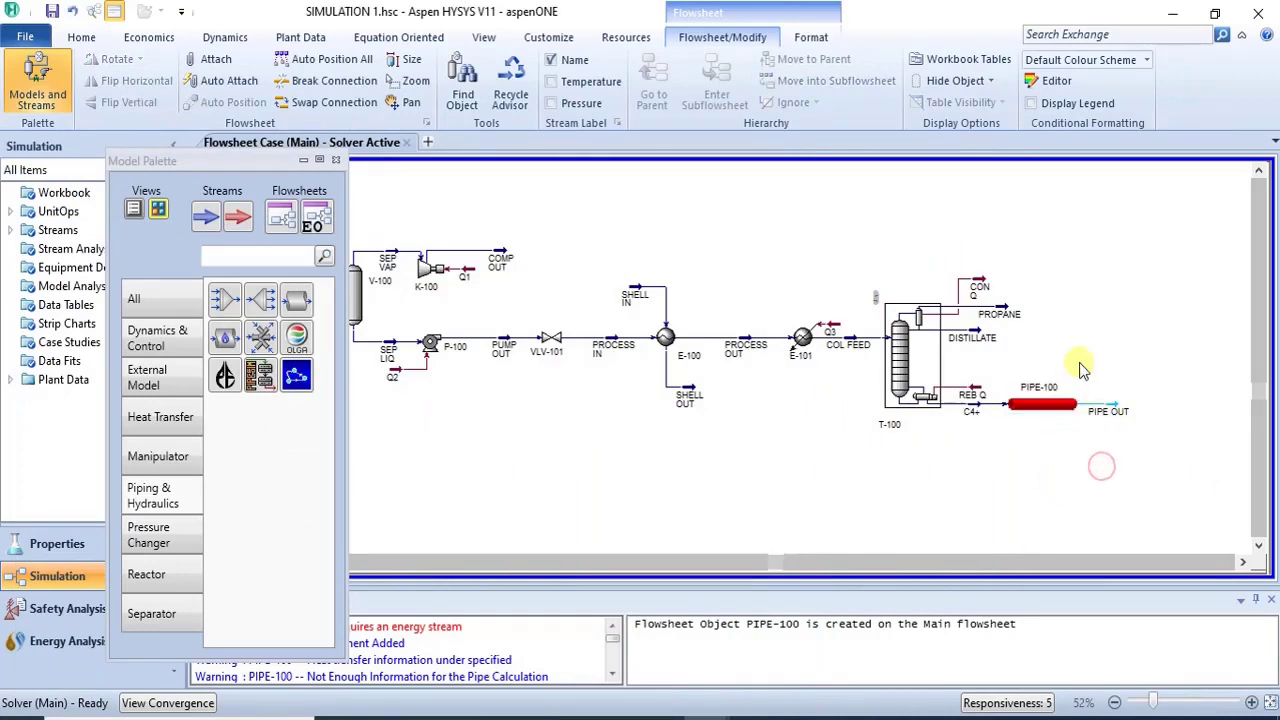
double_click(1045, 415)
drag(486, 171, 630, 156)
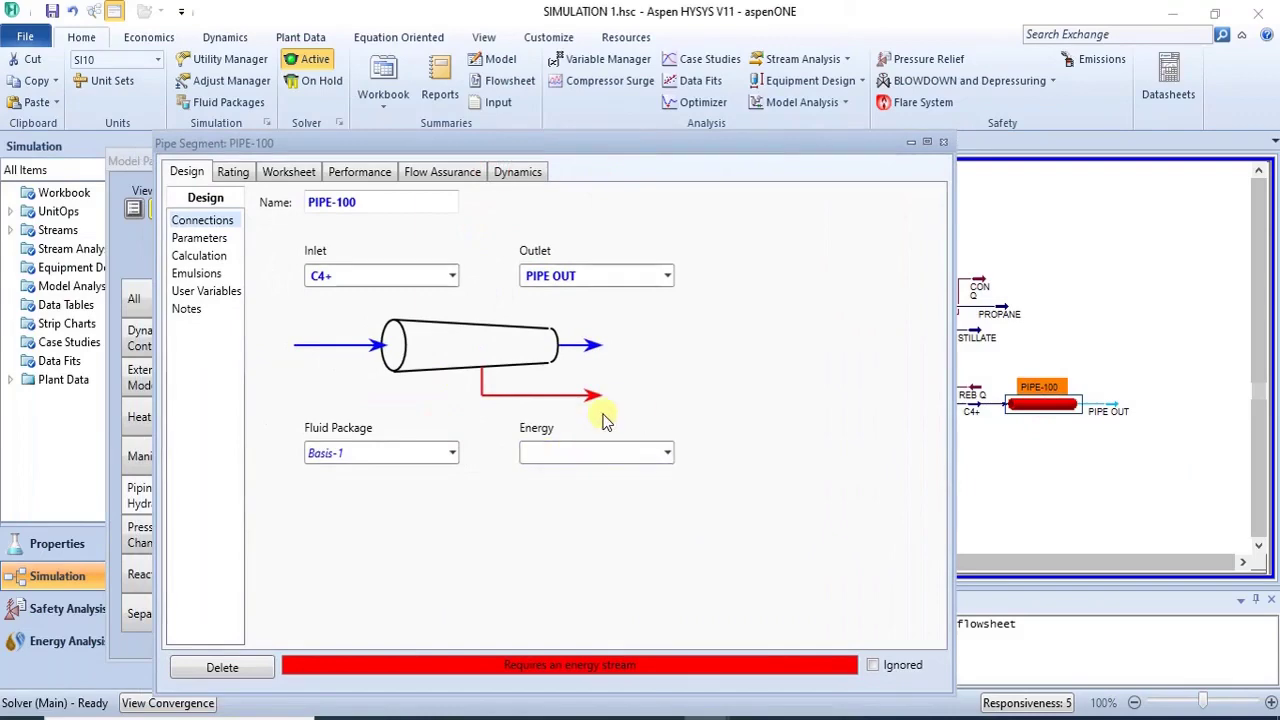
click(943, 142)
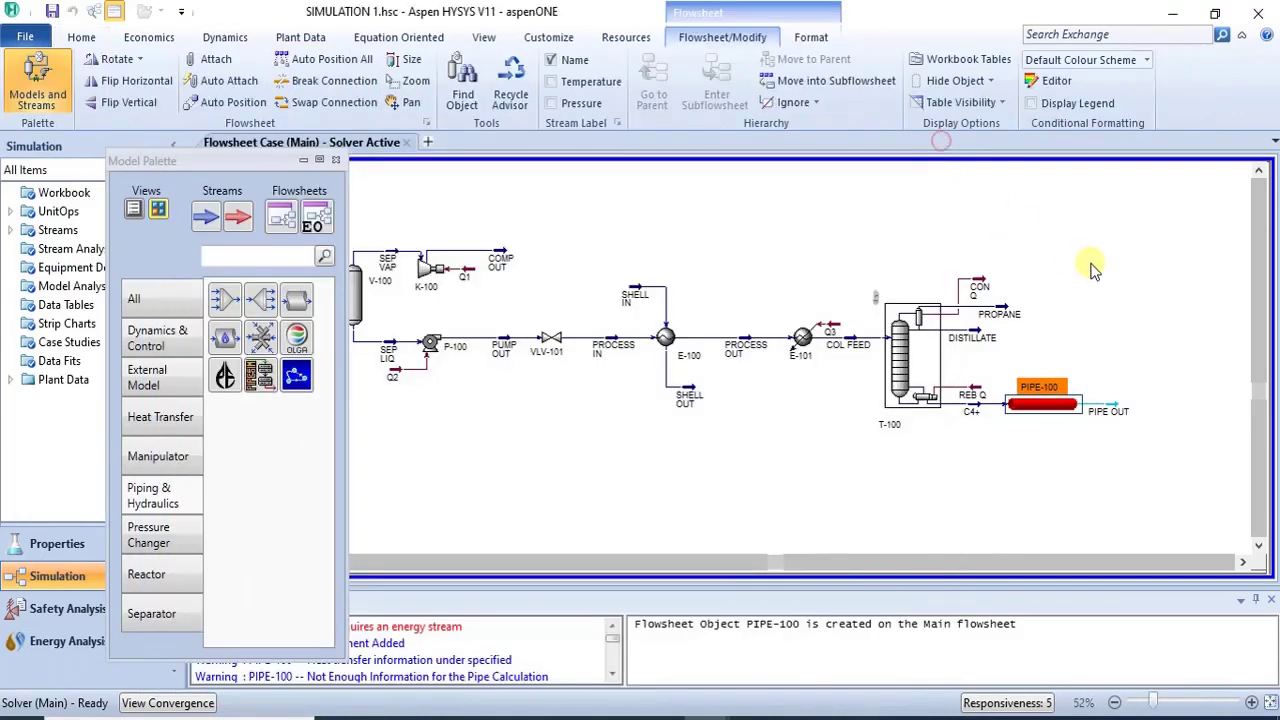
- Attach a new energy stream named Q4 to PIPE-100 and close its property window
double_click(1042, 404)
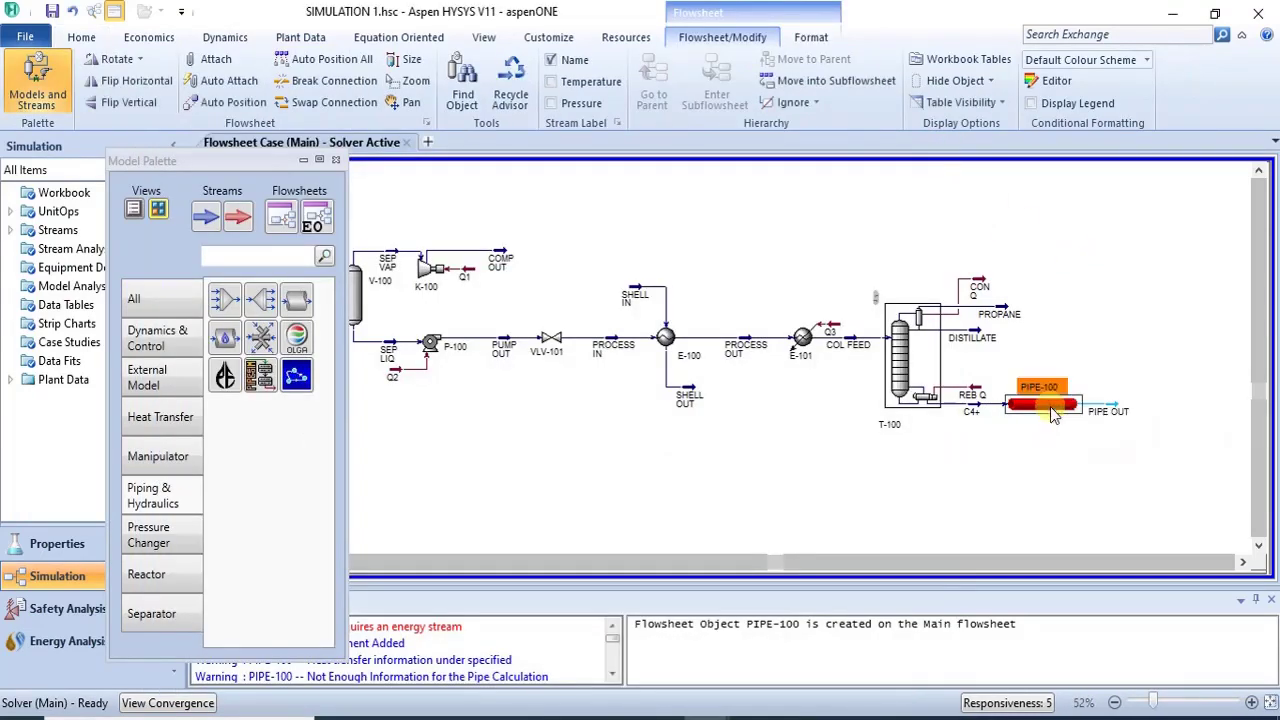
drag(534, 209, 626, 116)
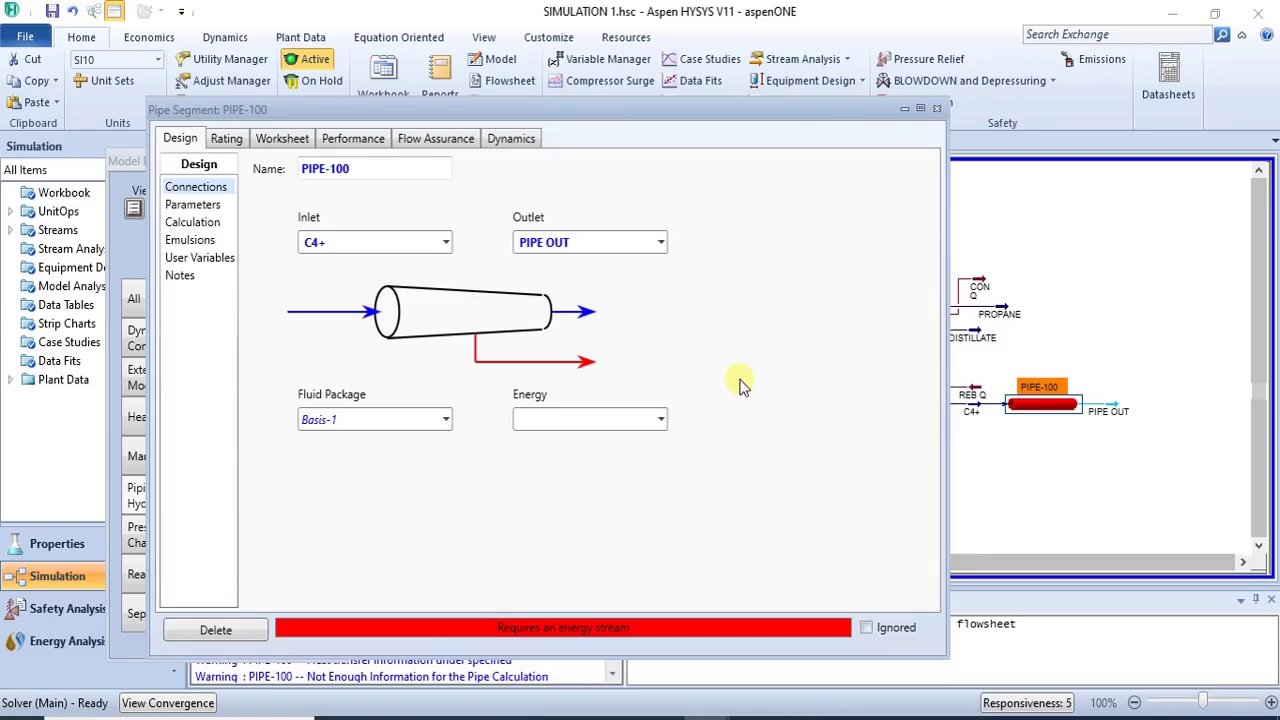
click(664, 419)
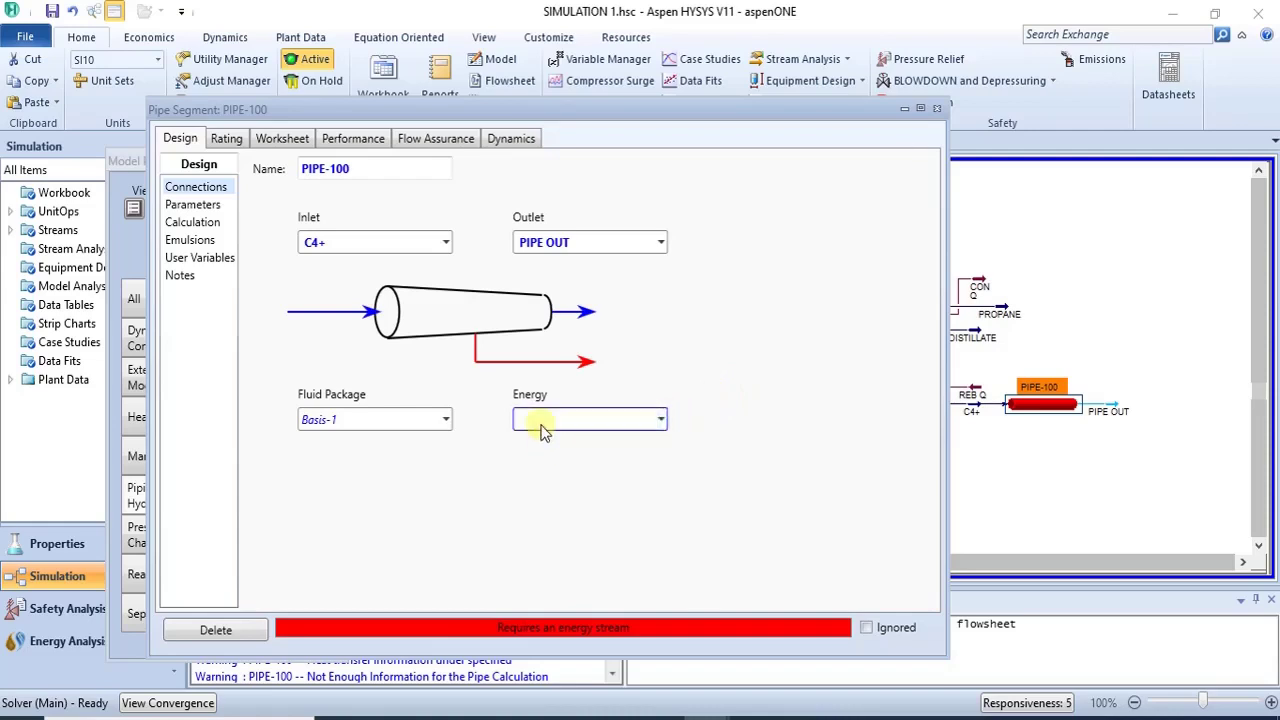
click(556, 420)
text(Q4)
key(Return)
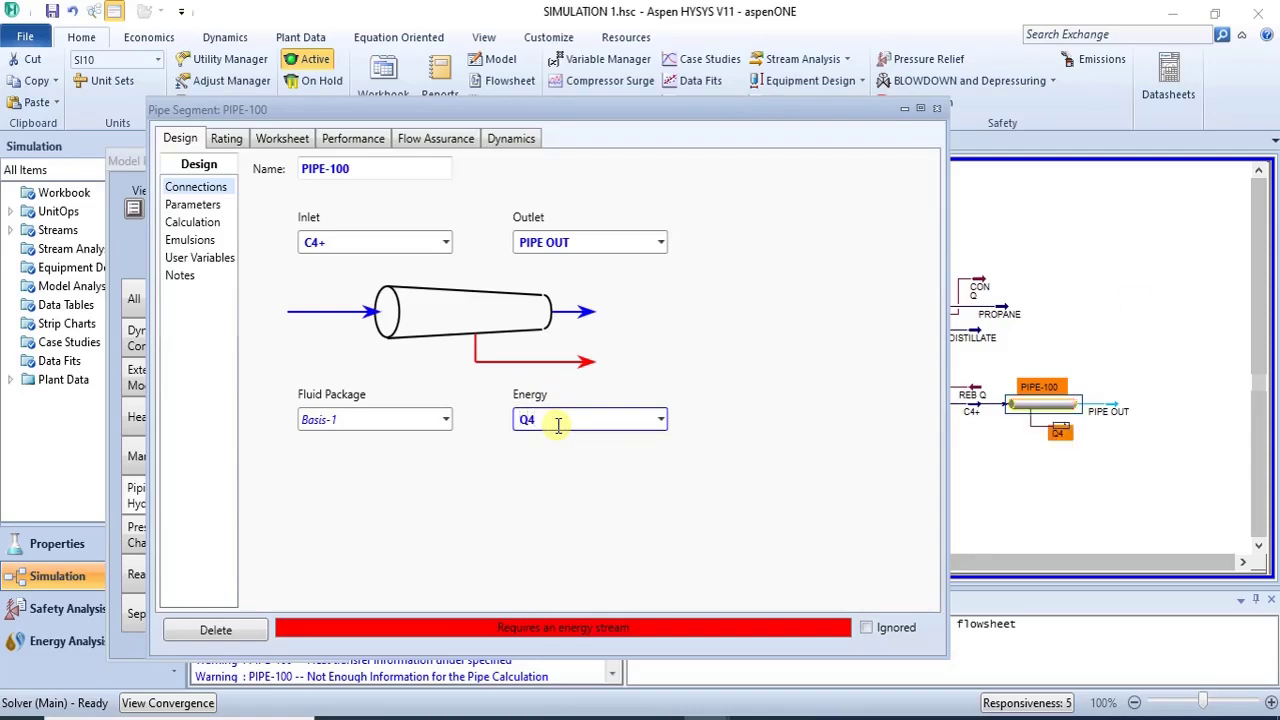
click(777, 432)
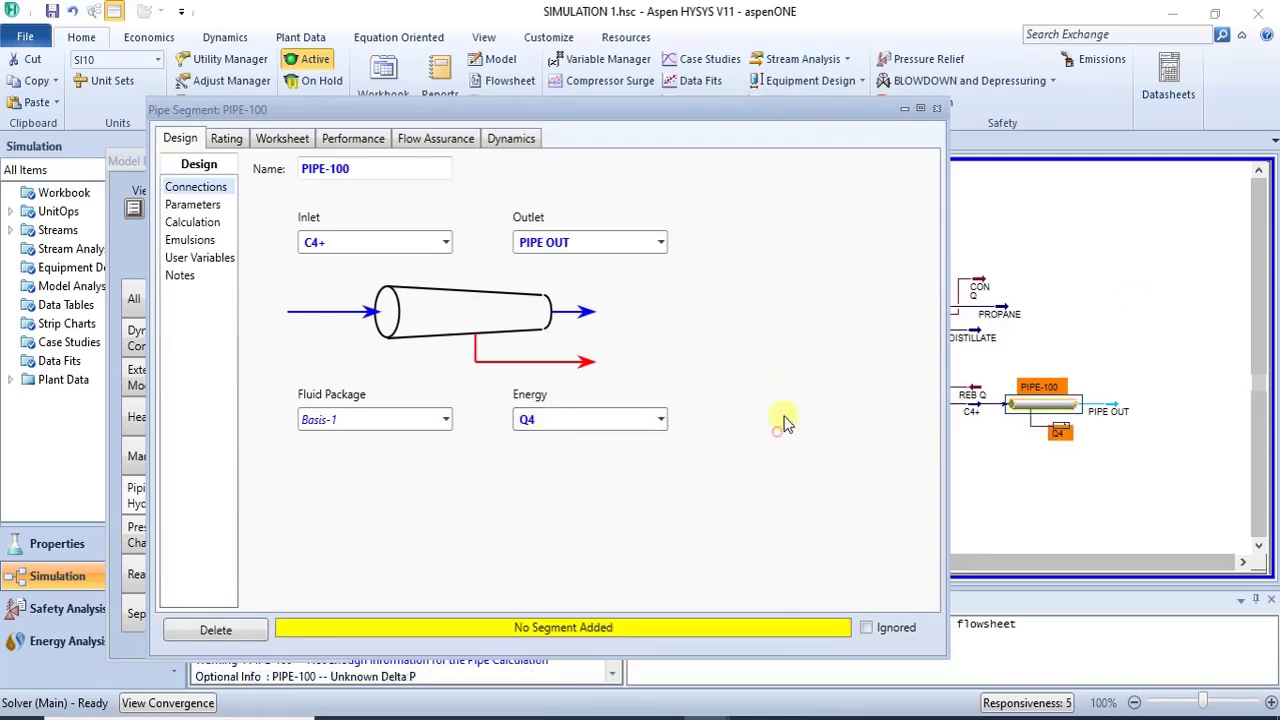
click(937, 108)
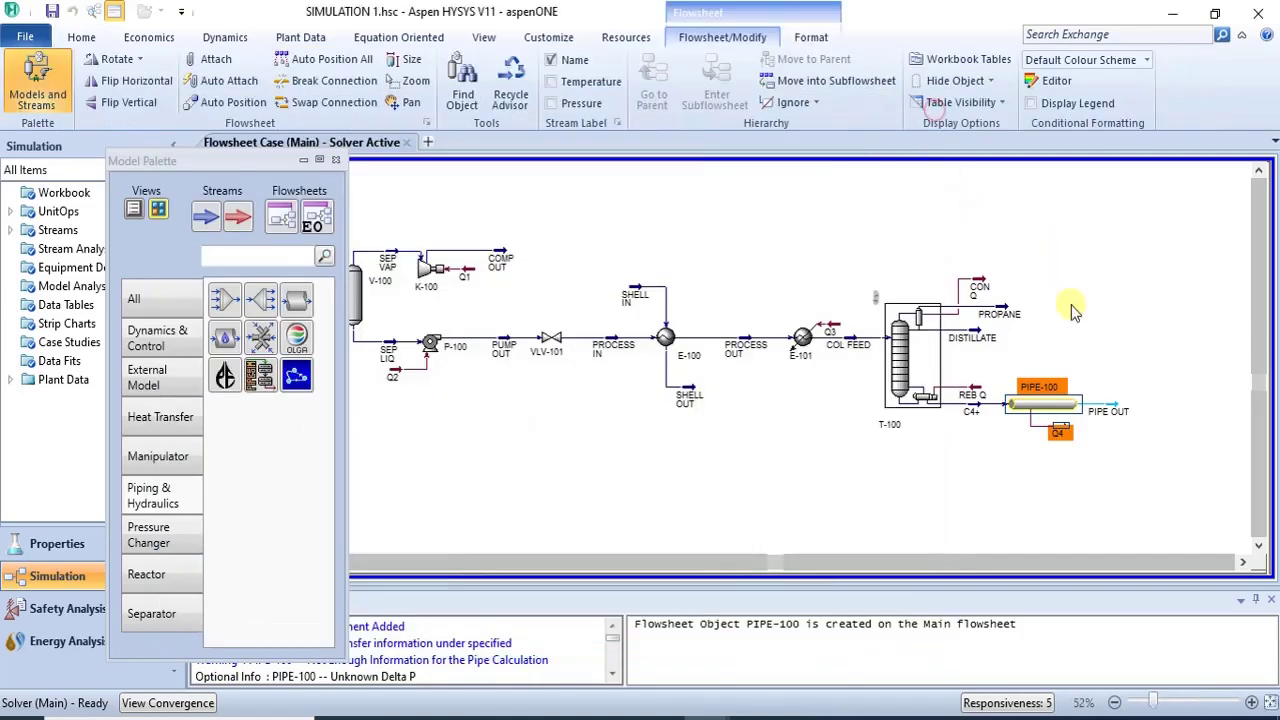
- Reopen PIPE-100 and examine its connections, flow correlation parameters, worksheet conditions, performance profiles and rating pages
double_click(1047, 418)
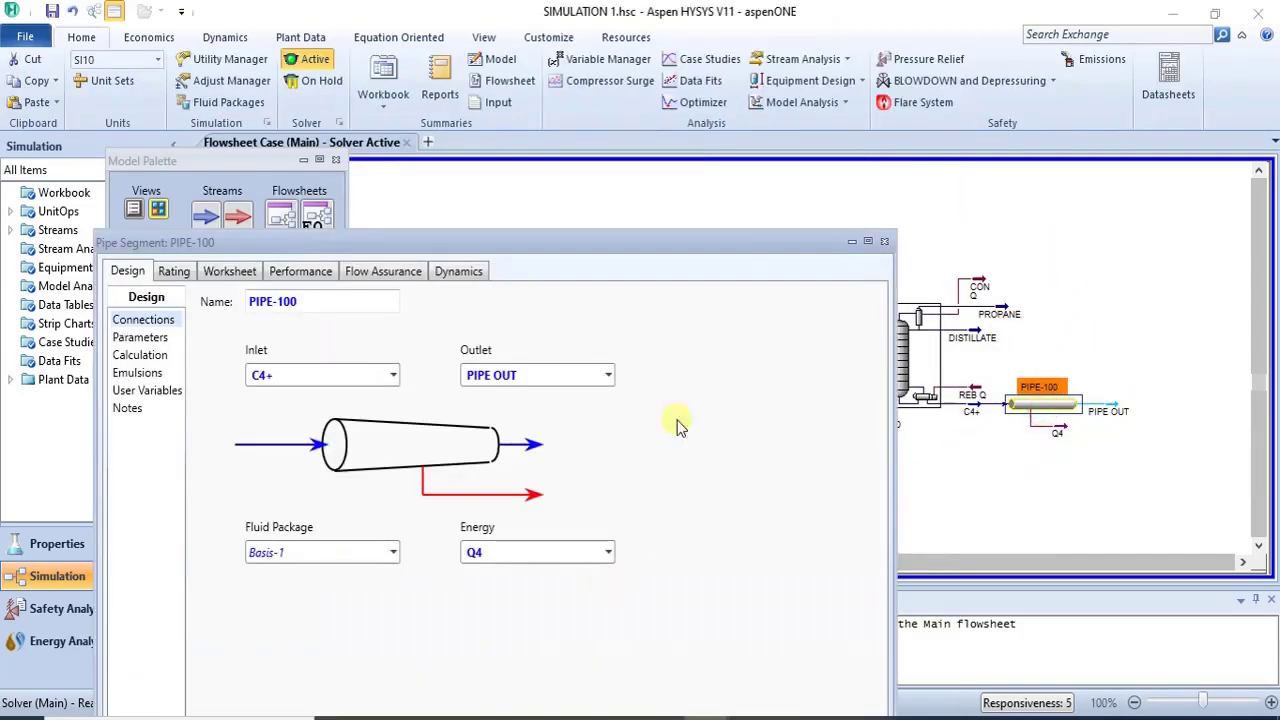
drag(718, 242, 781, 141)
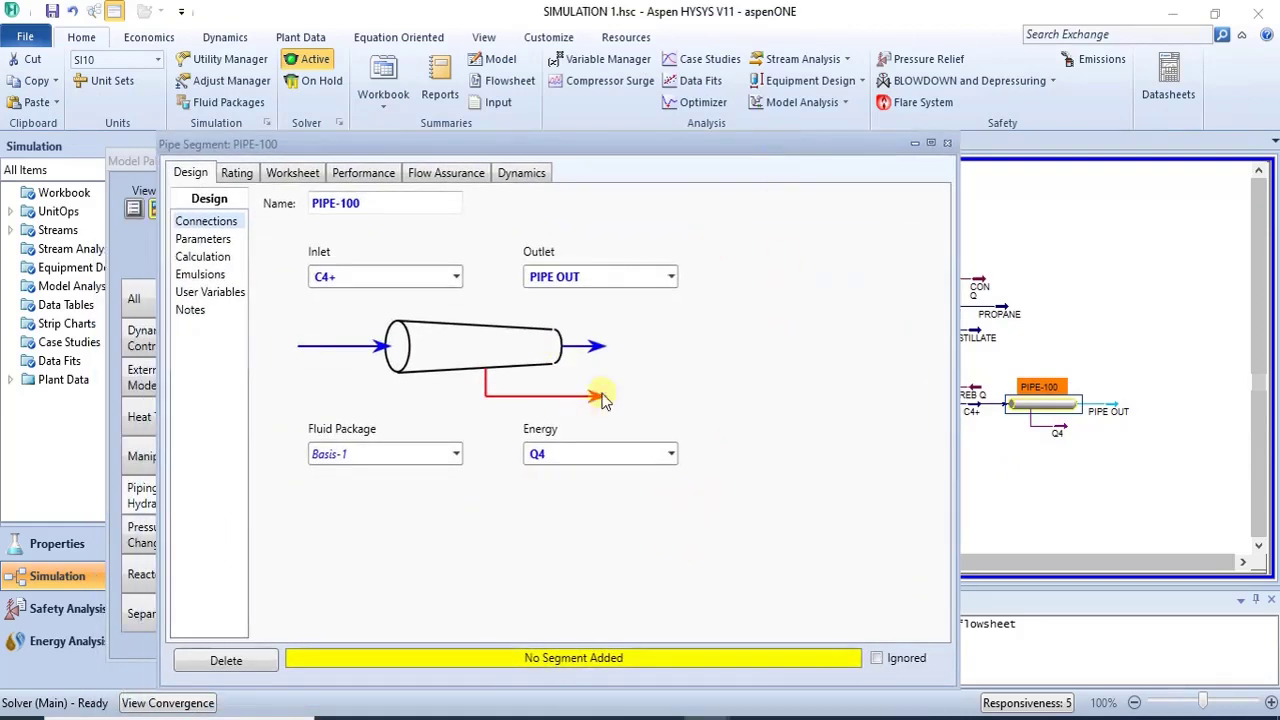
click(694, 359)
click(205, 240)
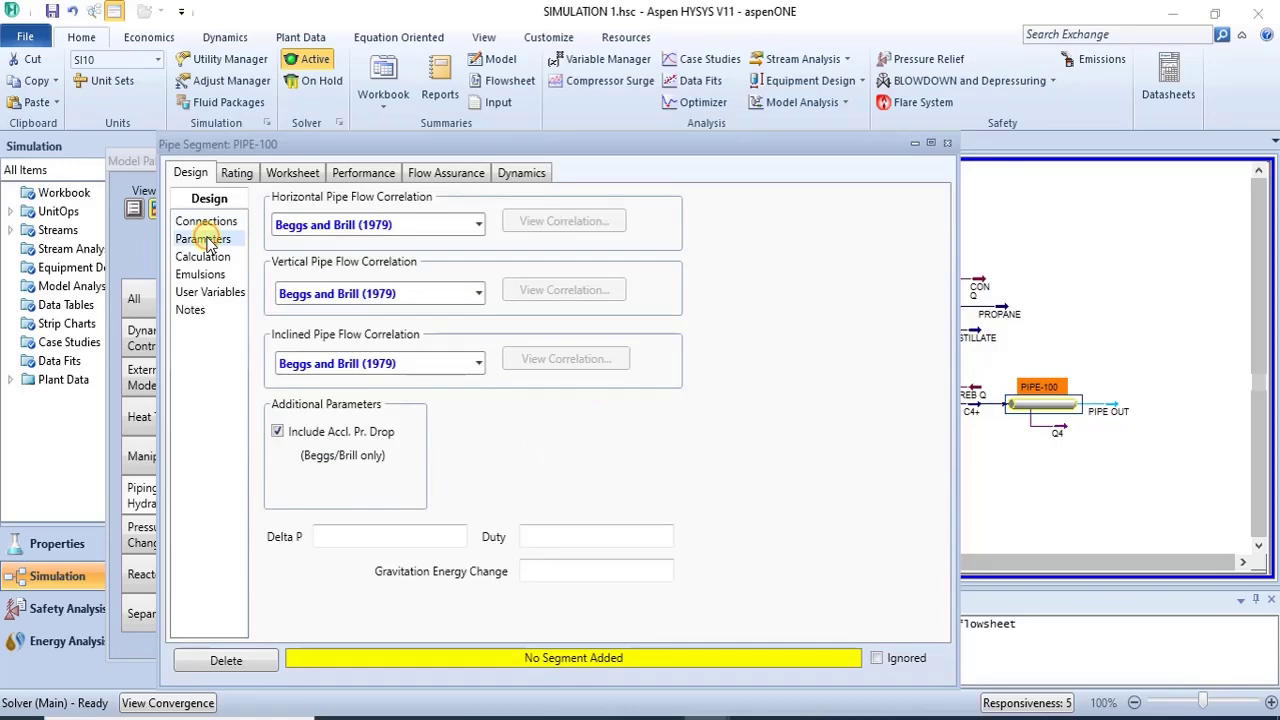
click(204, 222)
click(301, 177)
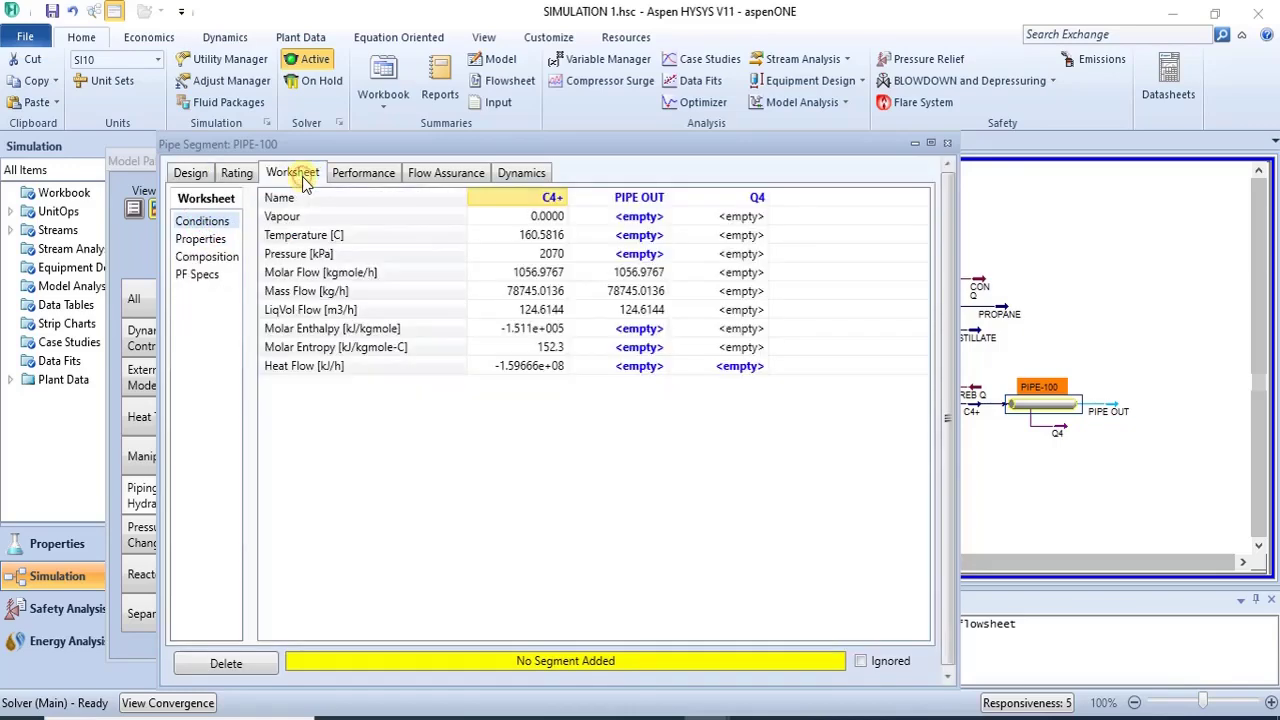
click(356, 174)
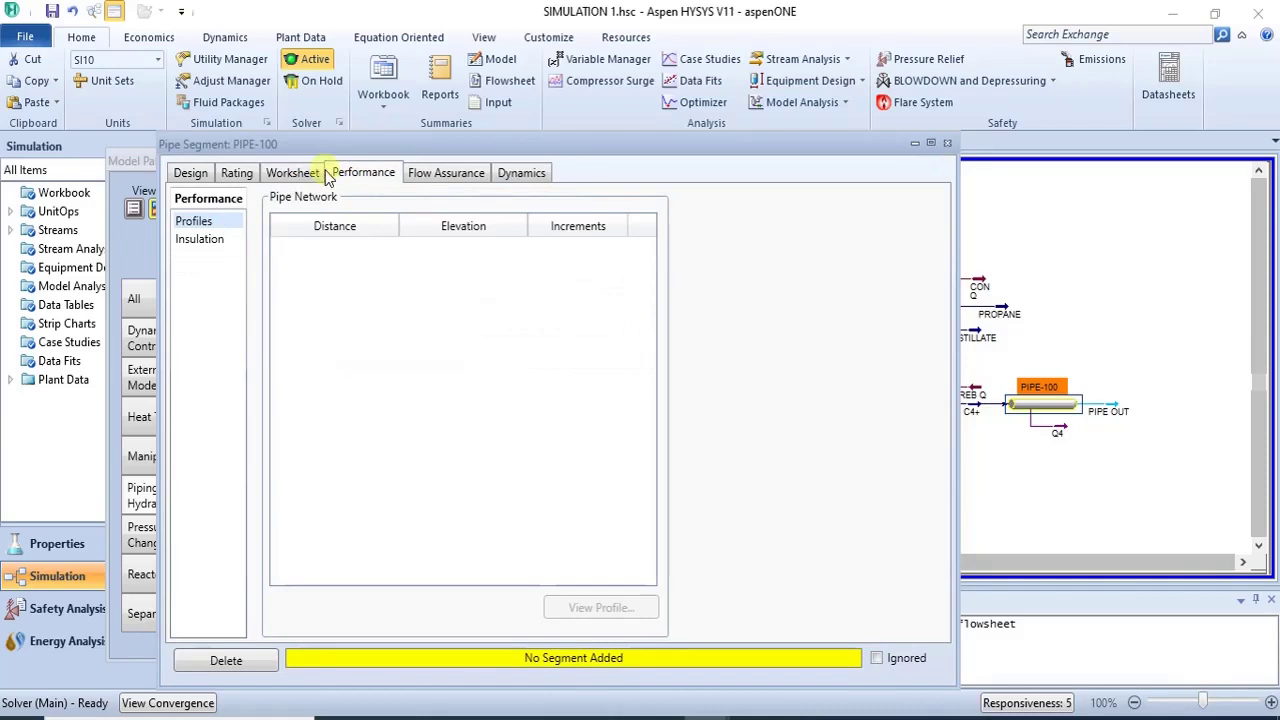
click(293, 175)
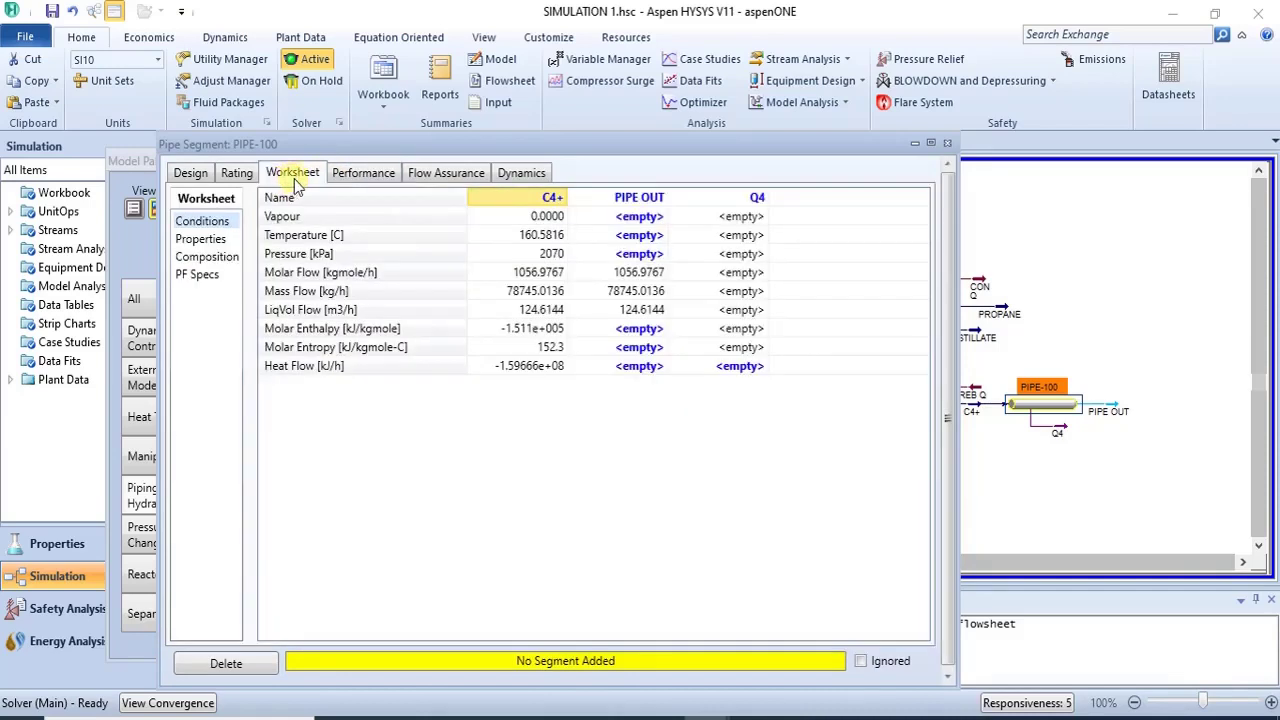
click(228, 175)
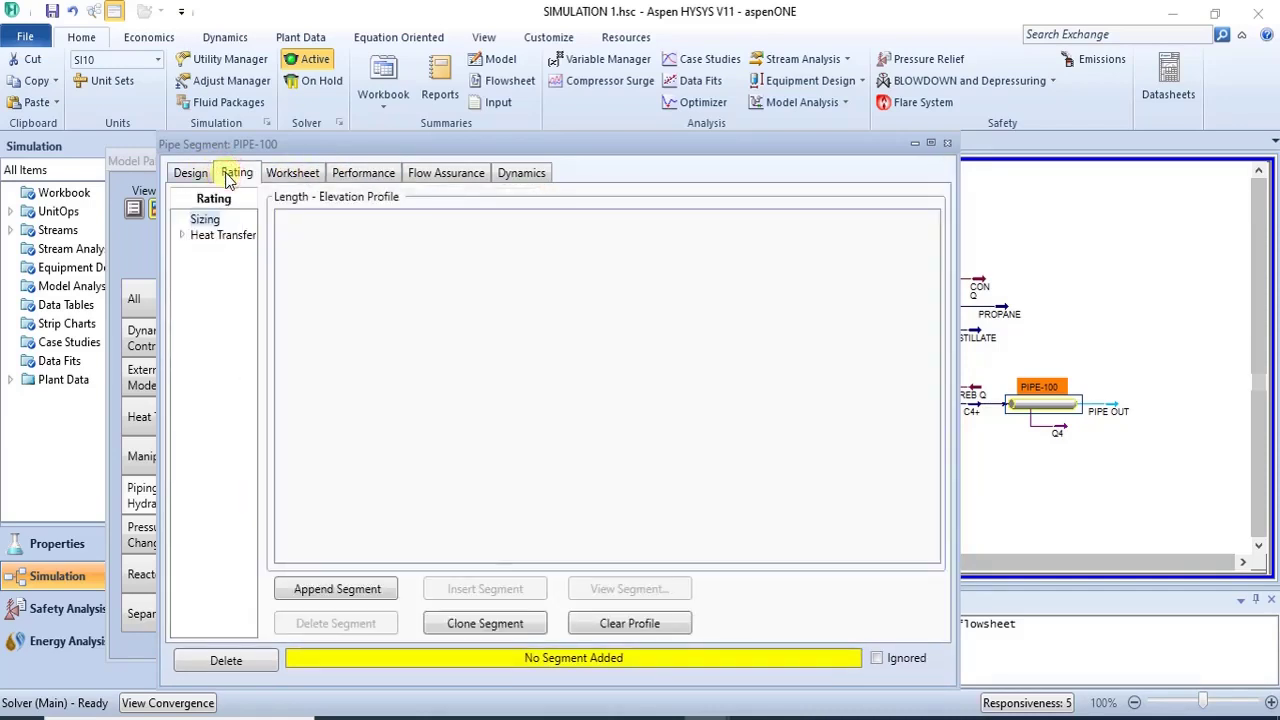
click(192, 174)
click(238, 174)
click(191, 175)
- Append a segment to the length-elevation profile of PIPE-100, keeping Mild Steel as its material
click(238, 175)
click(372, 587)
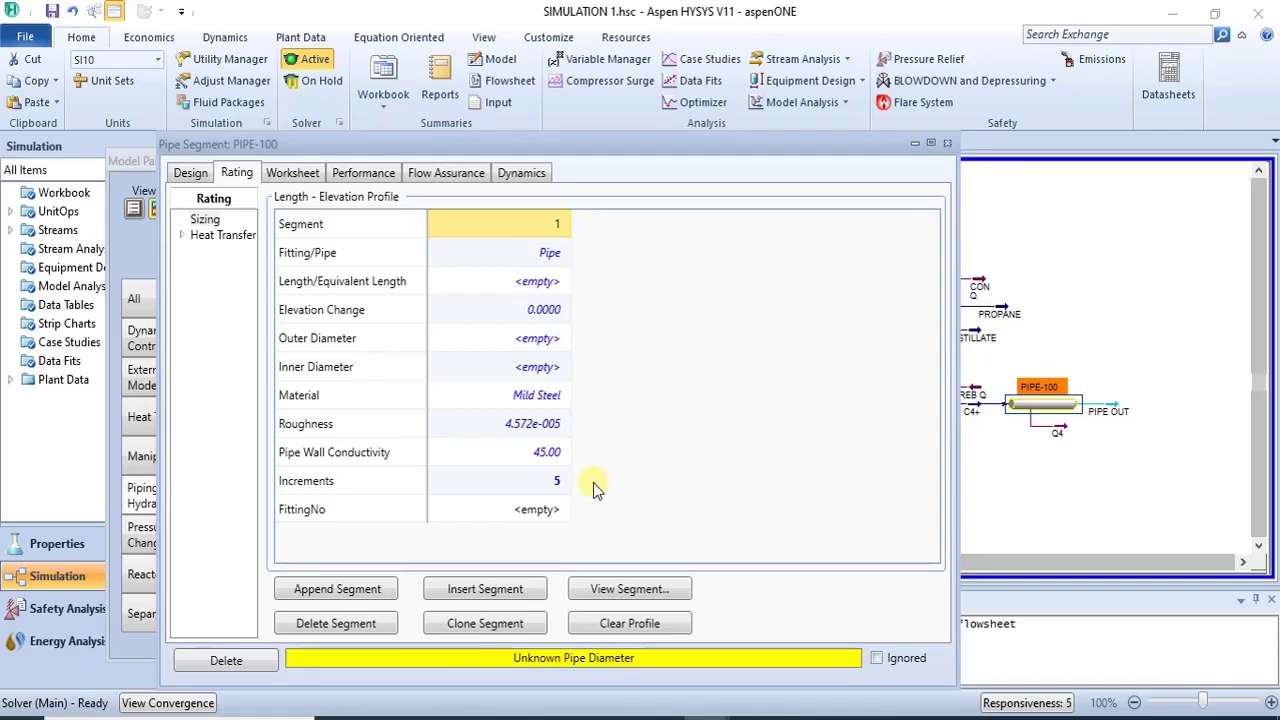
click(561, 396)
click(562, 395)
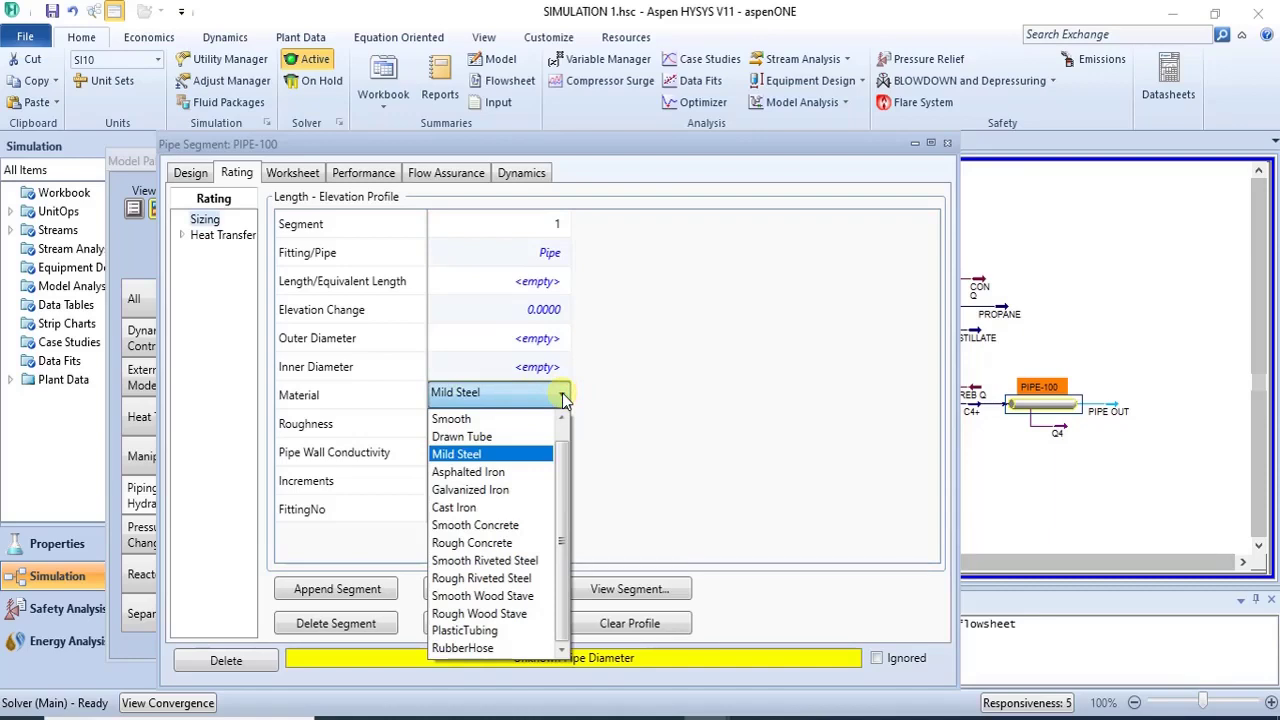
click(562, 395)
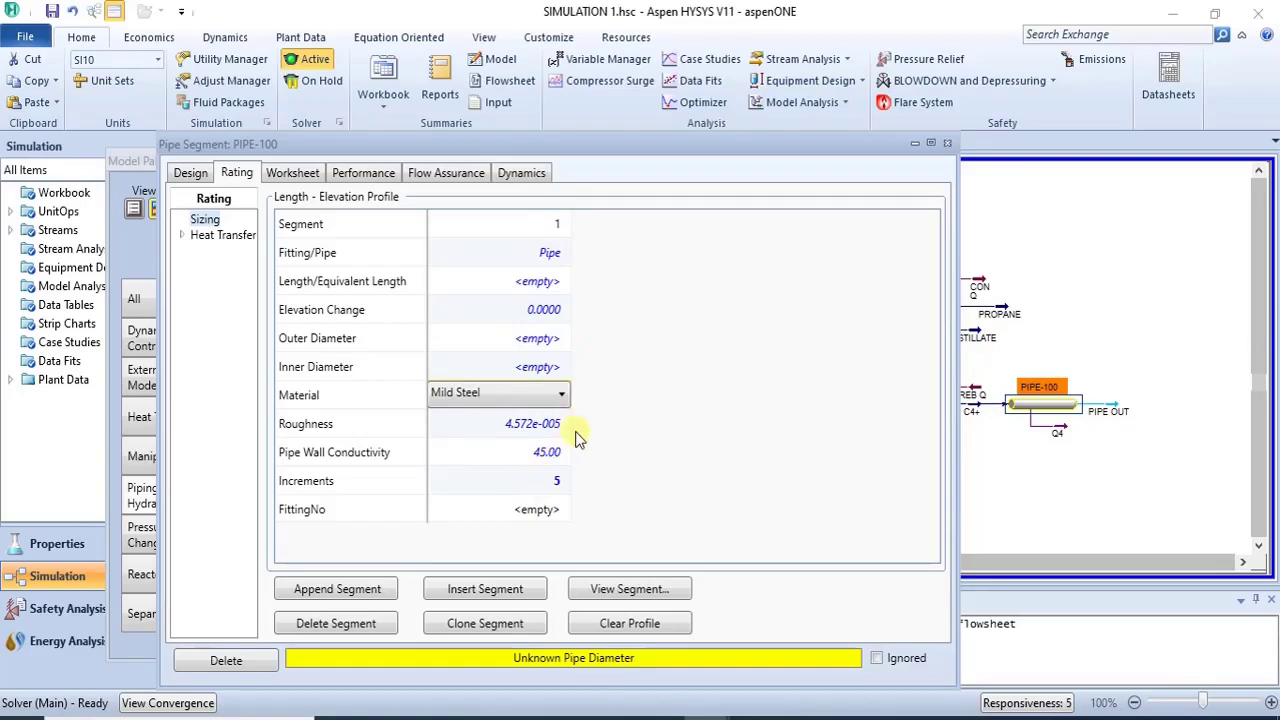
- Set the pipe segment's length to 65 m, as specified in PIPELINE.pdf
click(572, 716)
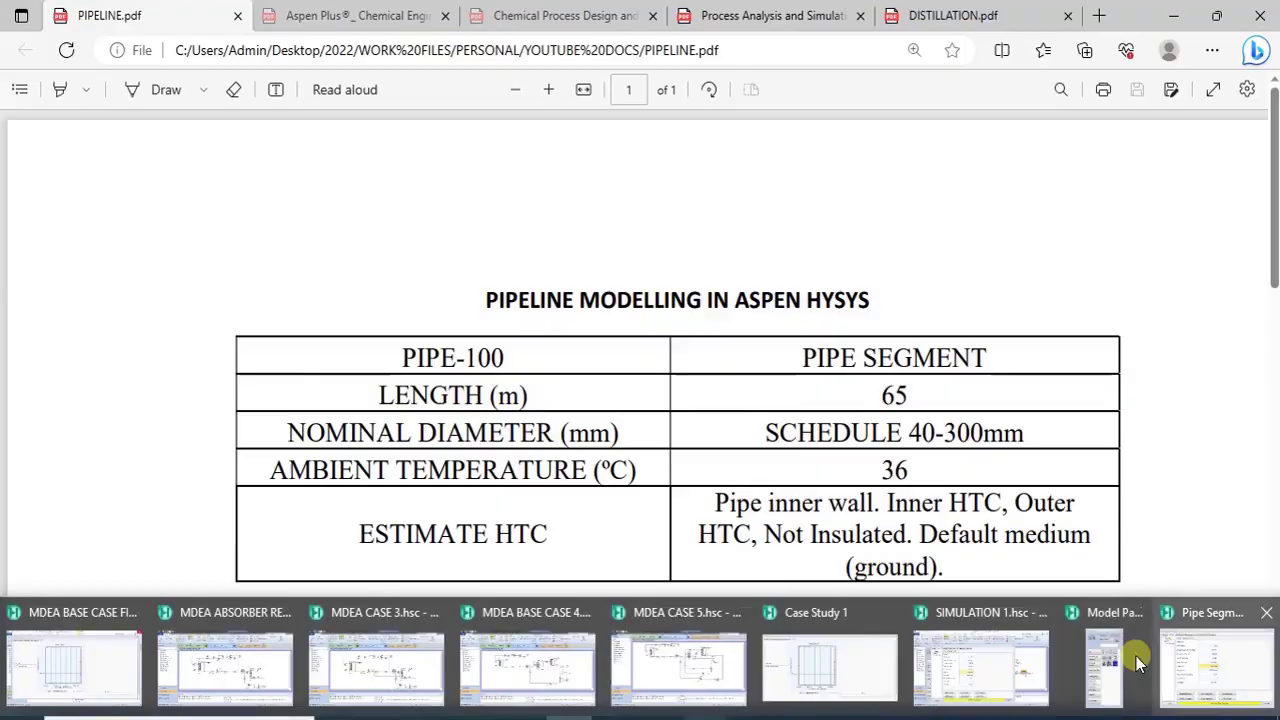
click(1140, 655)
click(542, 282)
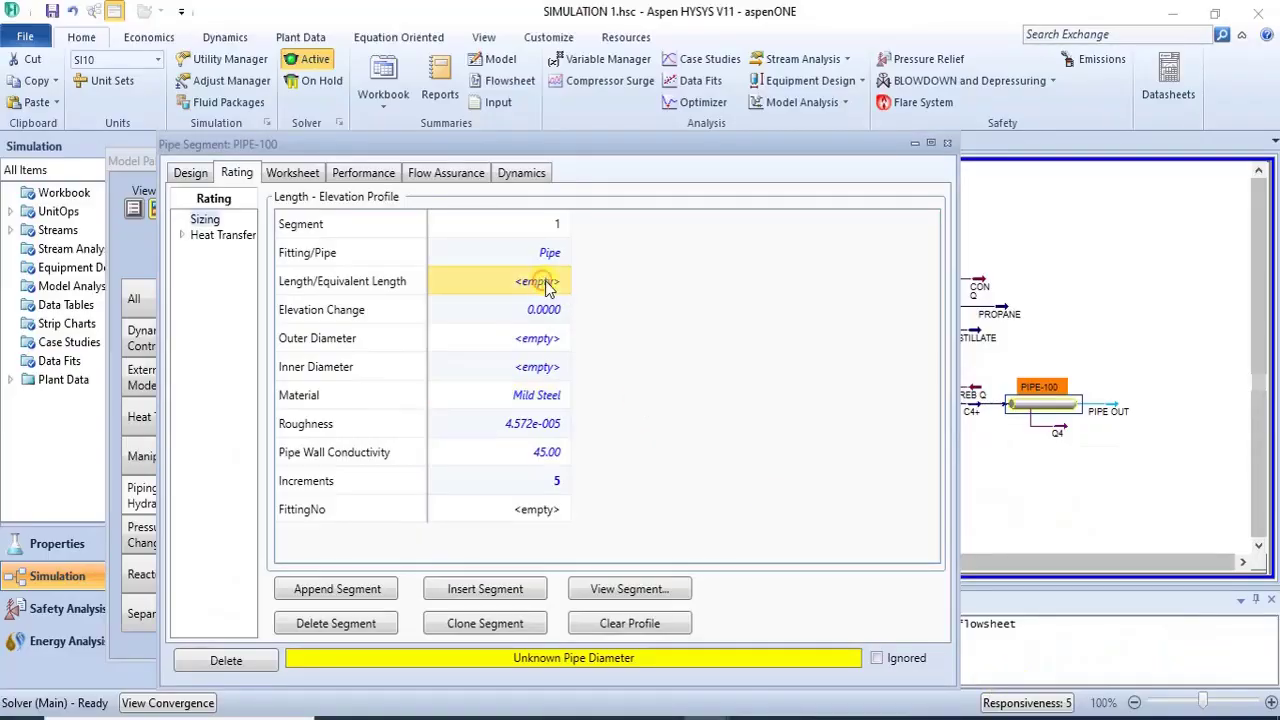
text(65)
key(Return)
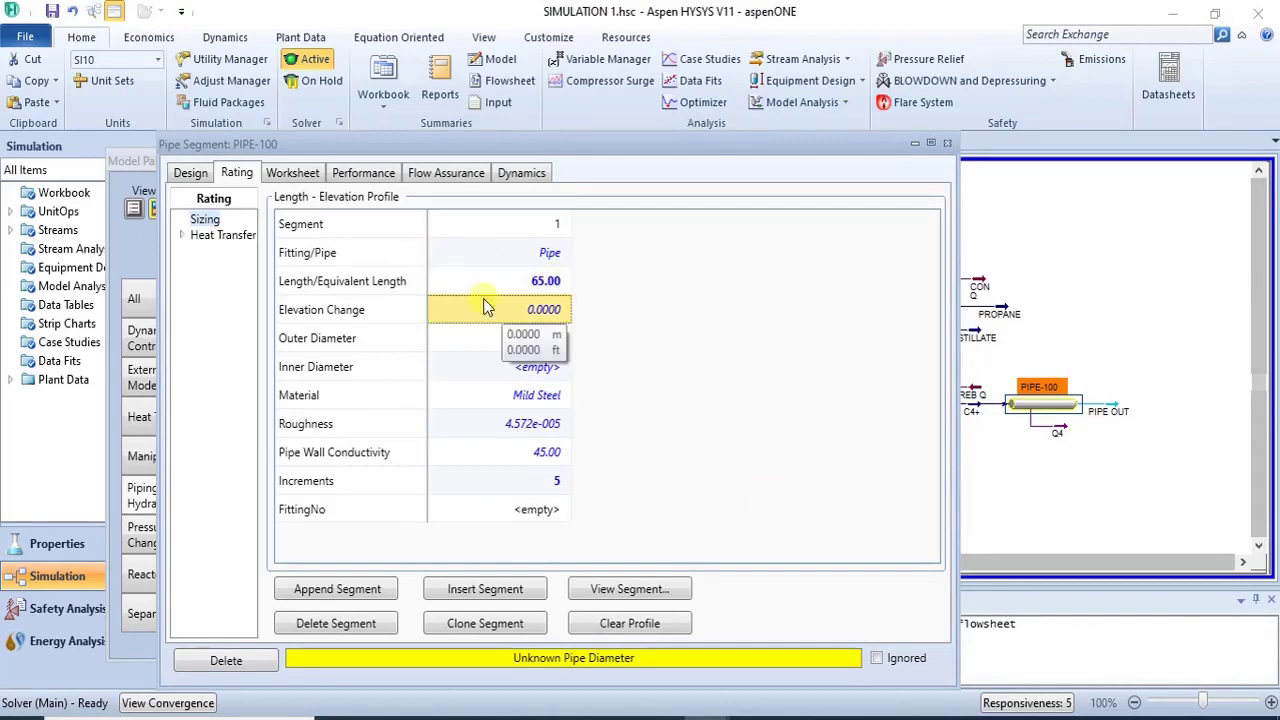
- Check the nominal diameter specification in PIPELINE.pdf and view the segment's pipe parameters in HYSYS
mouse_move(567, 716)
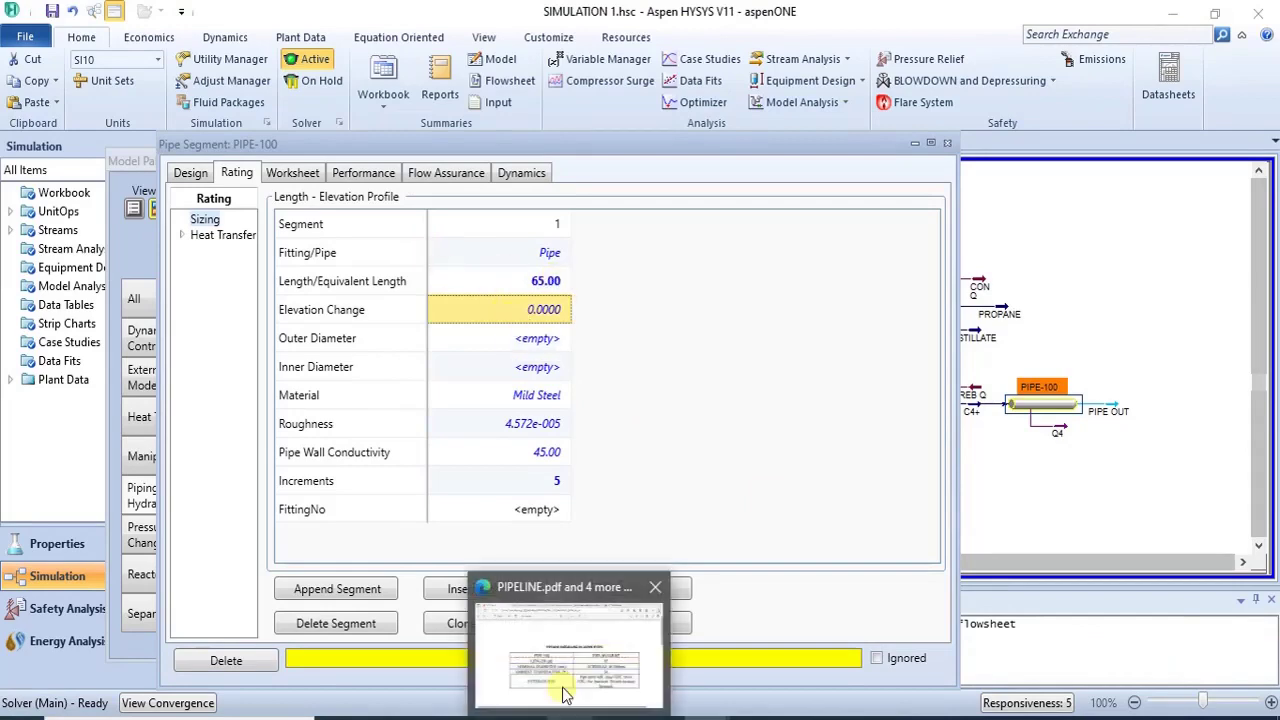
click(563, 690)
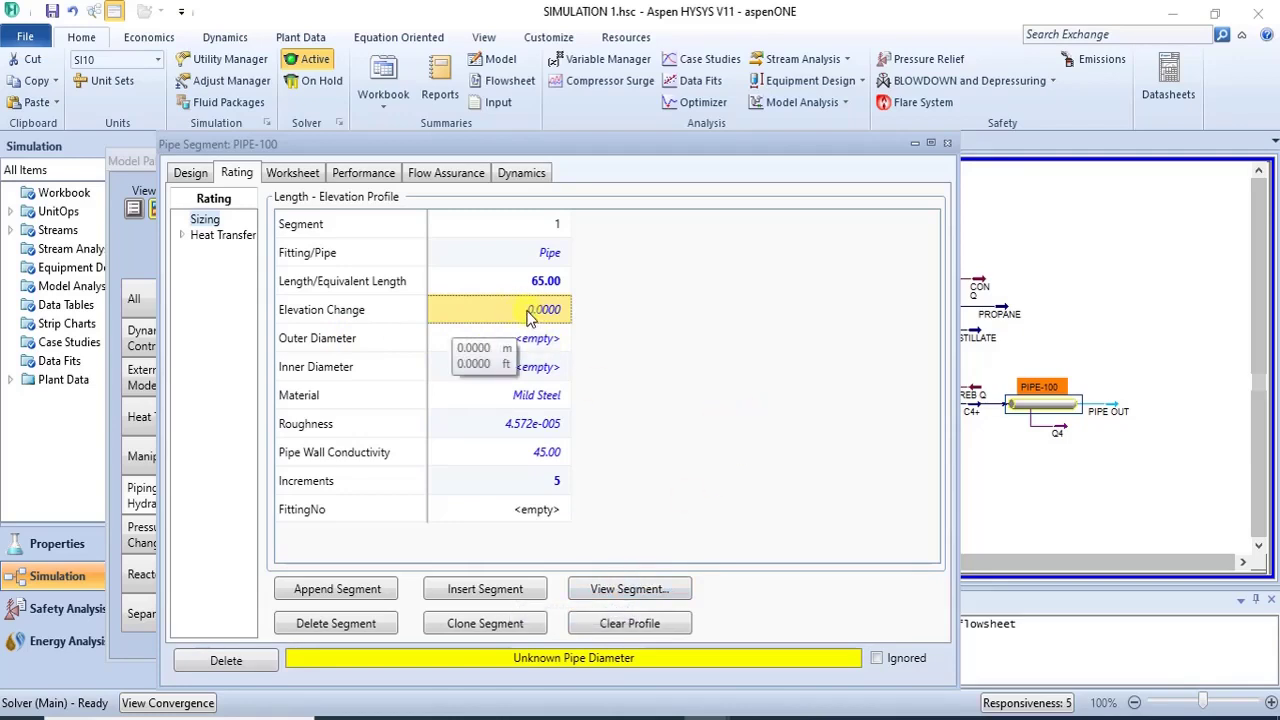
click(517, 342)
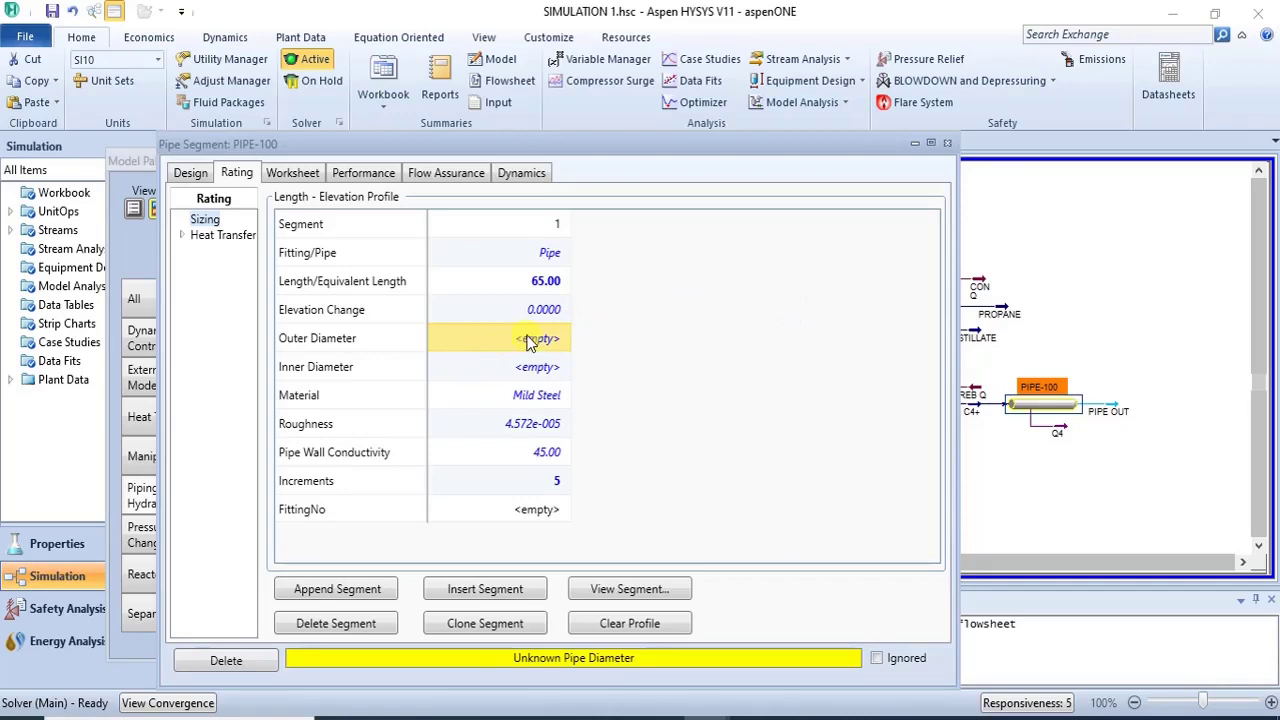
click(614, 588)
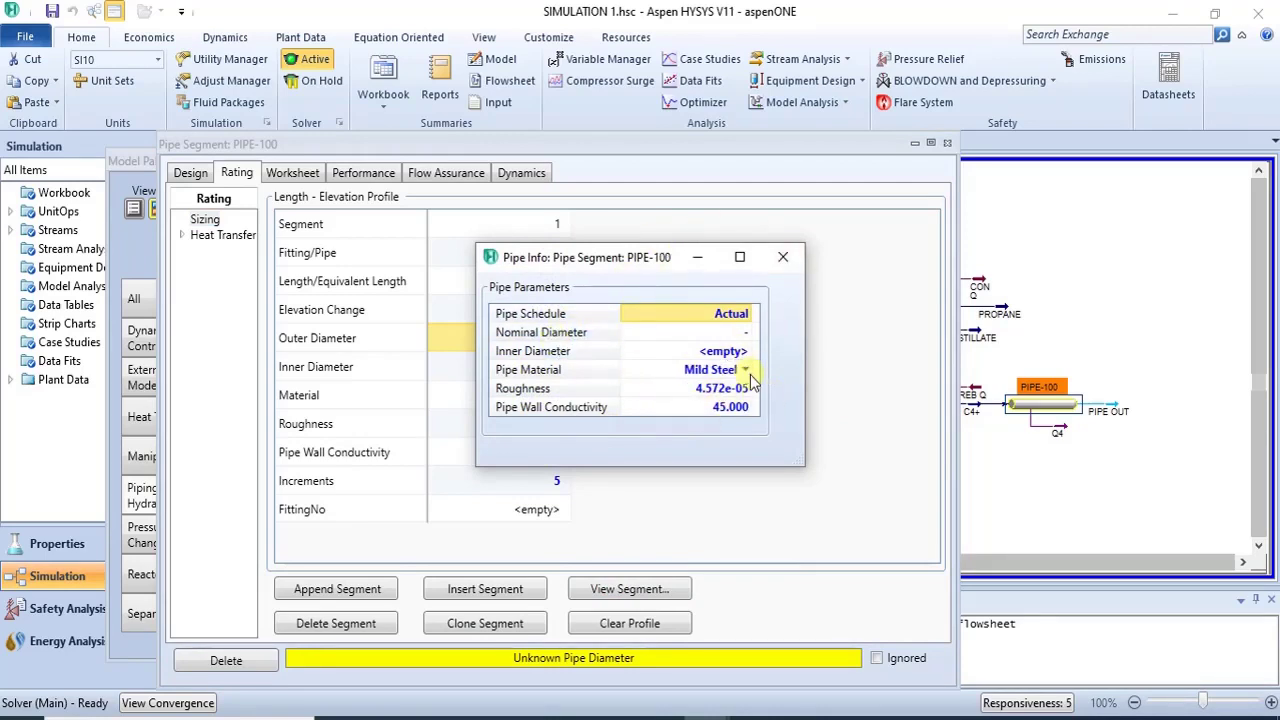
click(786, 258)
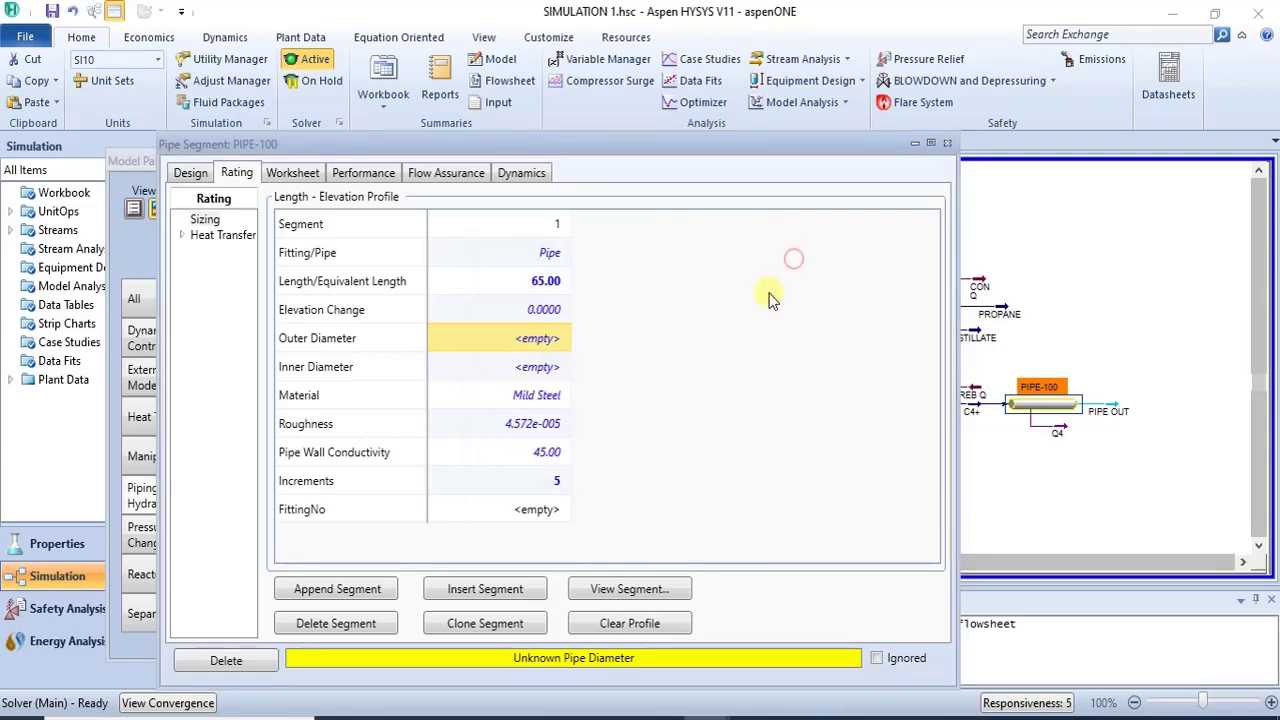
- Set the segment's pipe schedule to Schedule 40 and its nominal diameter to 300 mm, checking them against PIPELINE.pdf
double_click(510, 340)
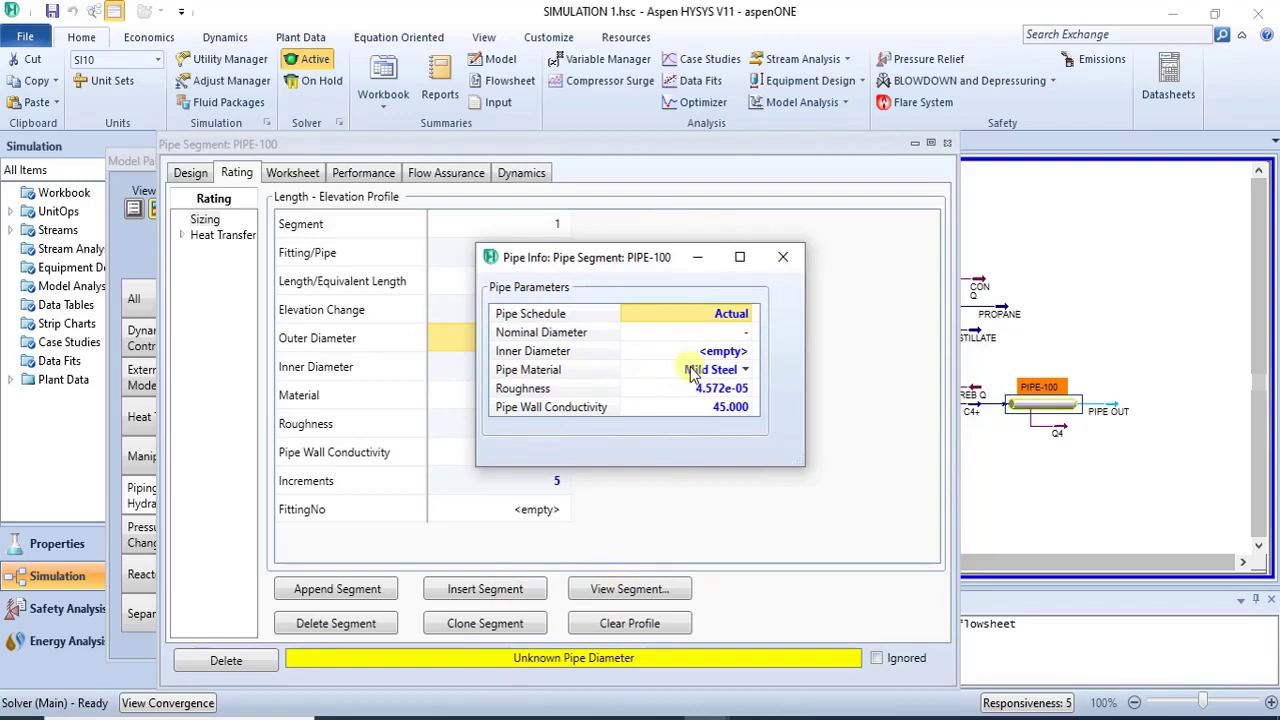
click(745, 335)
click(745, 313)
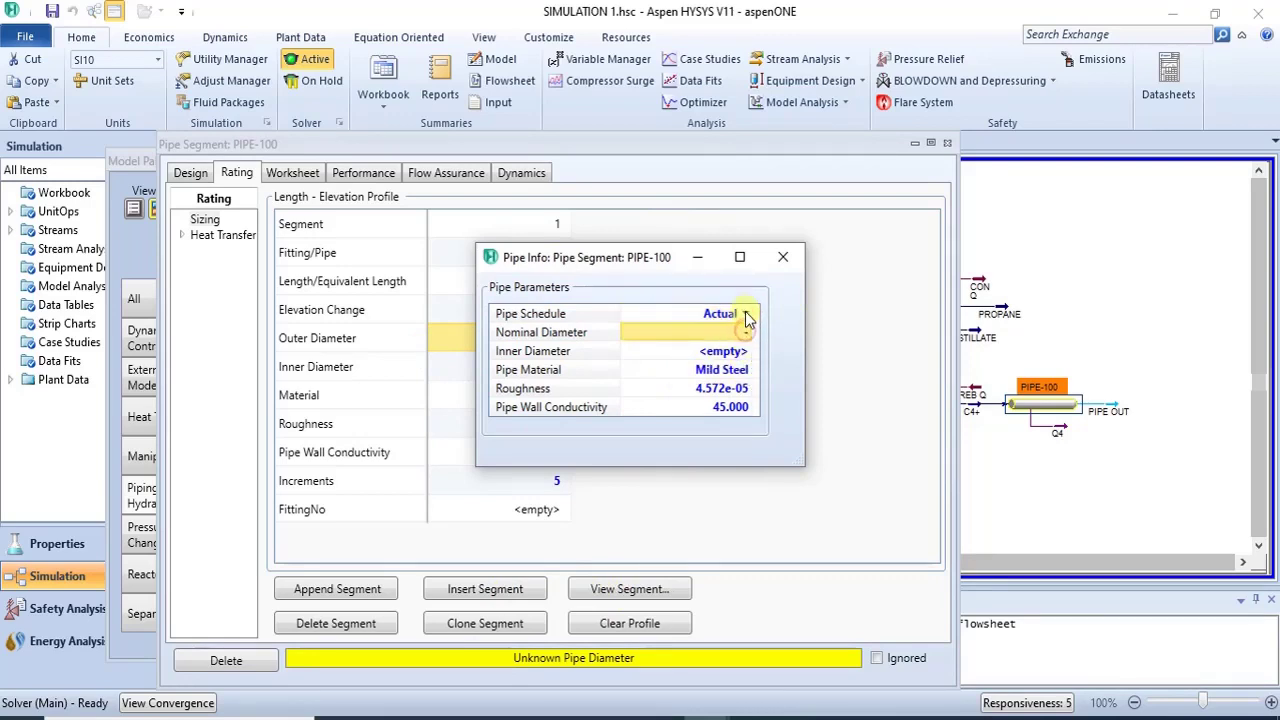
click(745, 313)
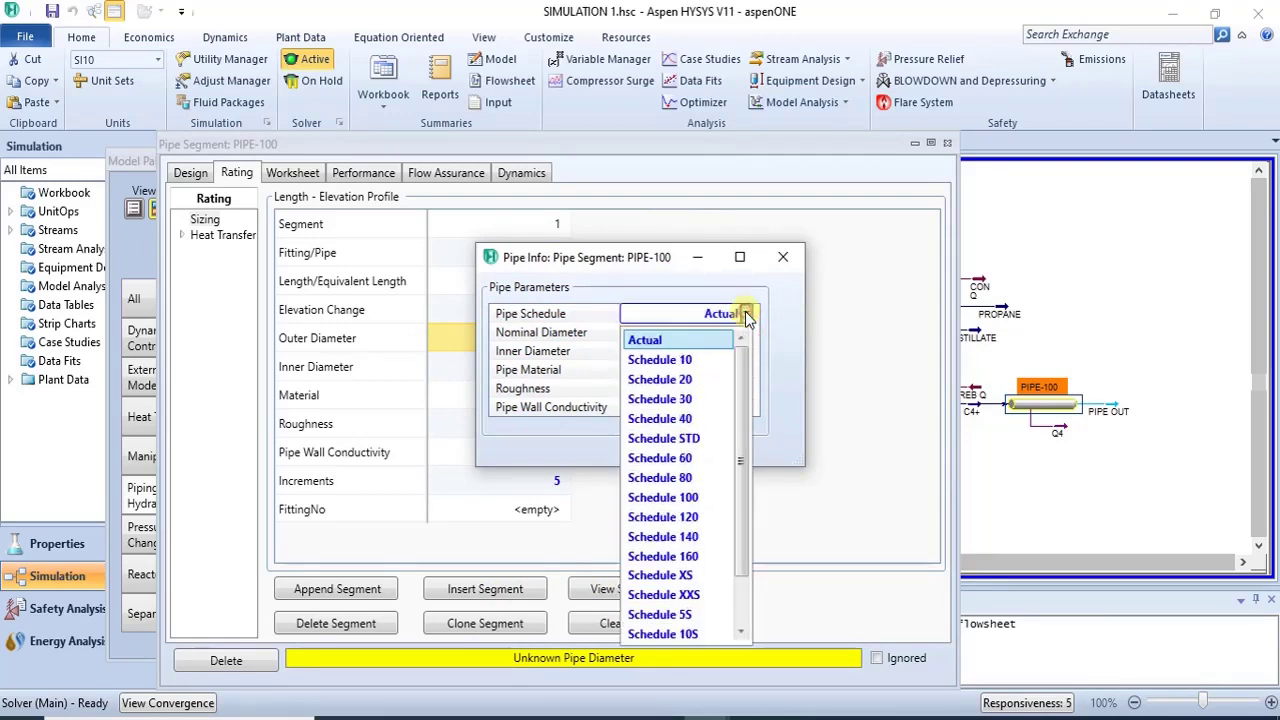
click(712, 418)
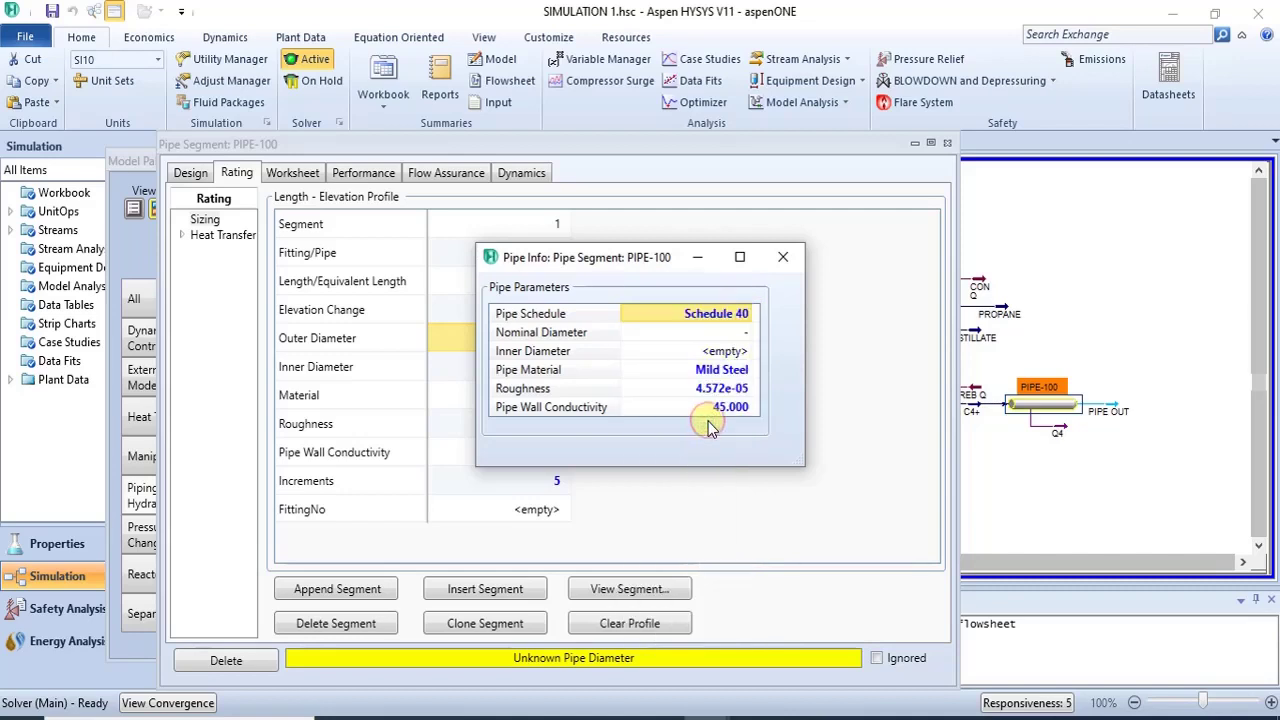
click(746, 334)
click(746, 334)
click(718, 437)
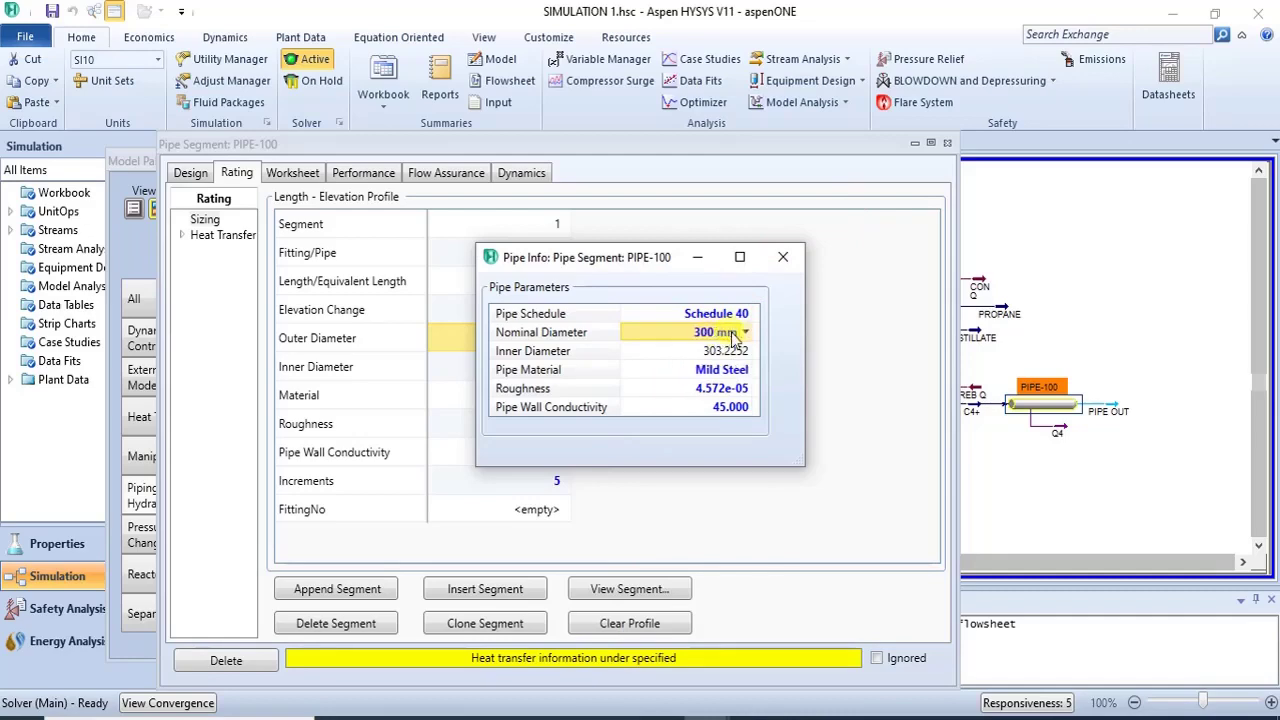
key(alt+Tab)
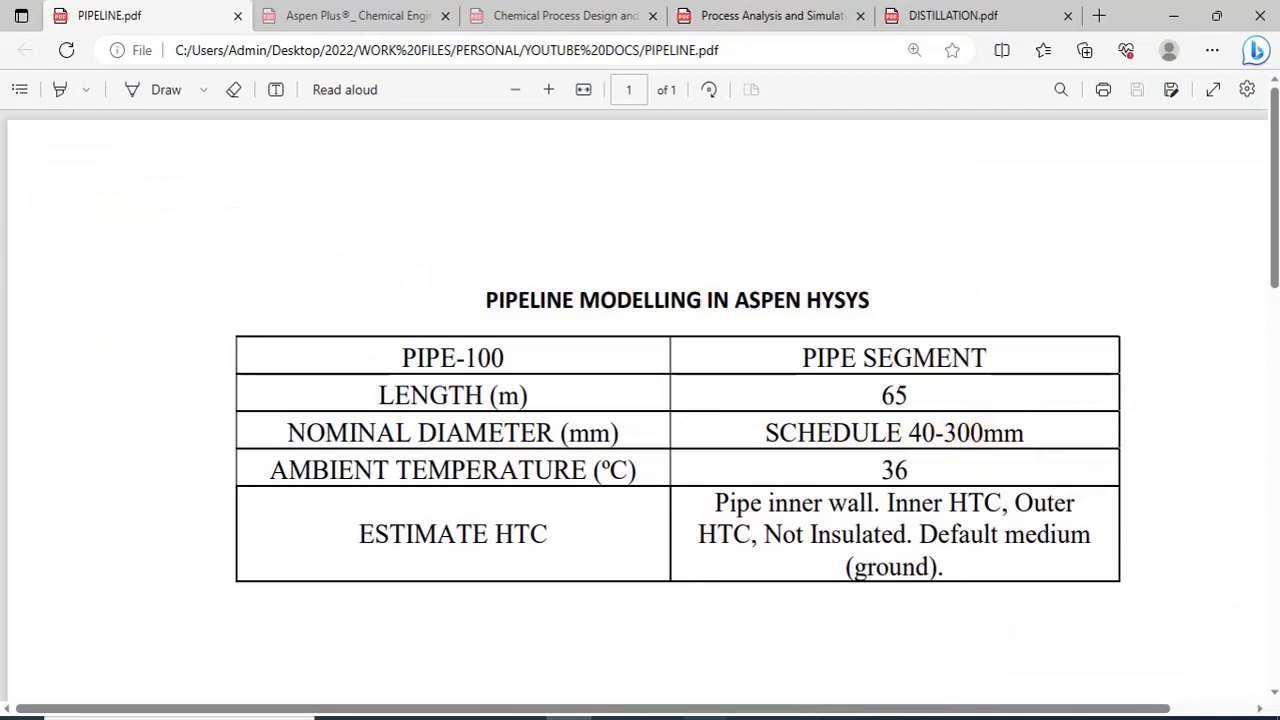
mouse_move(755, 716)
click(871, 665)
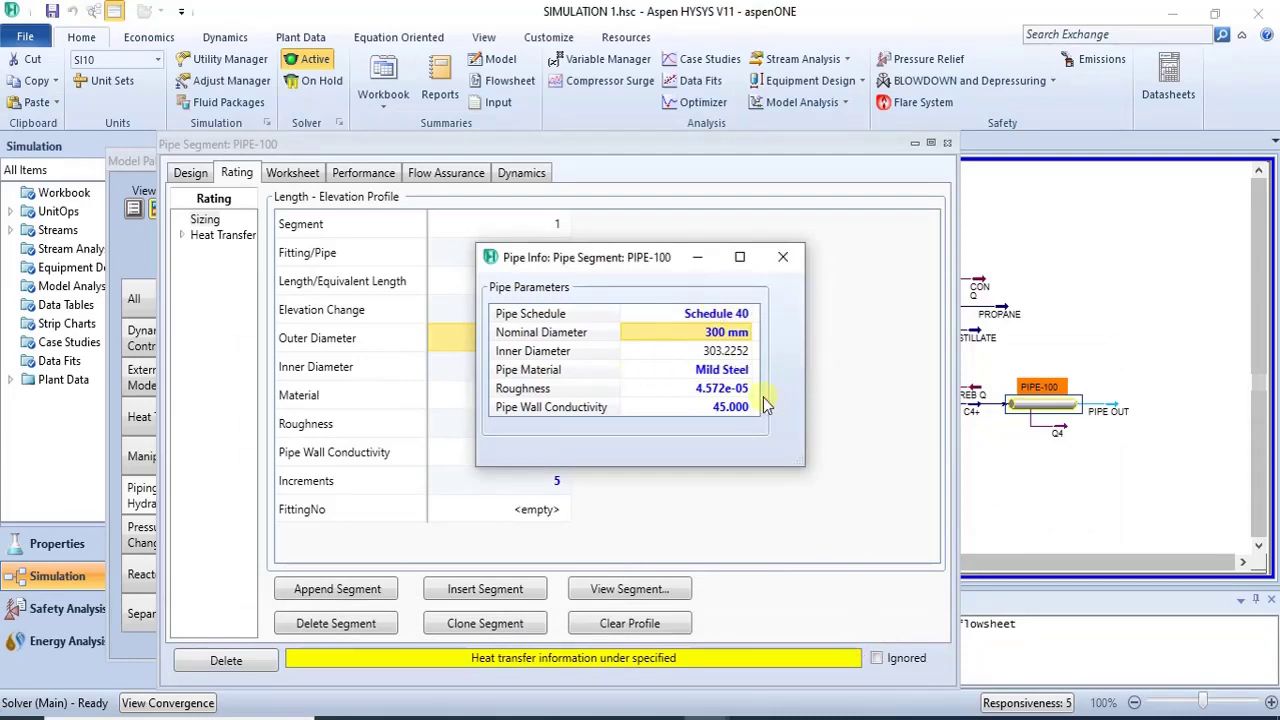
click(796, 258)
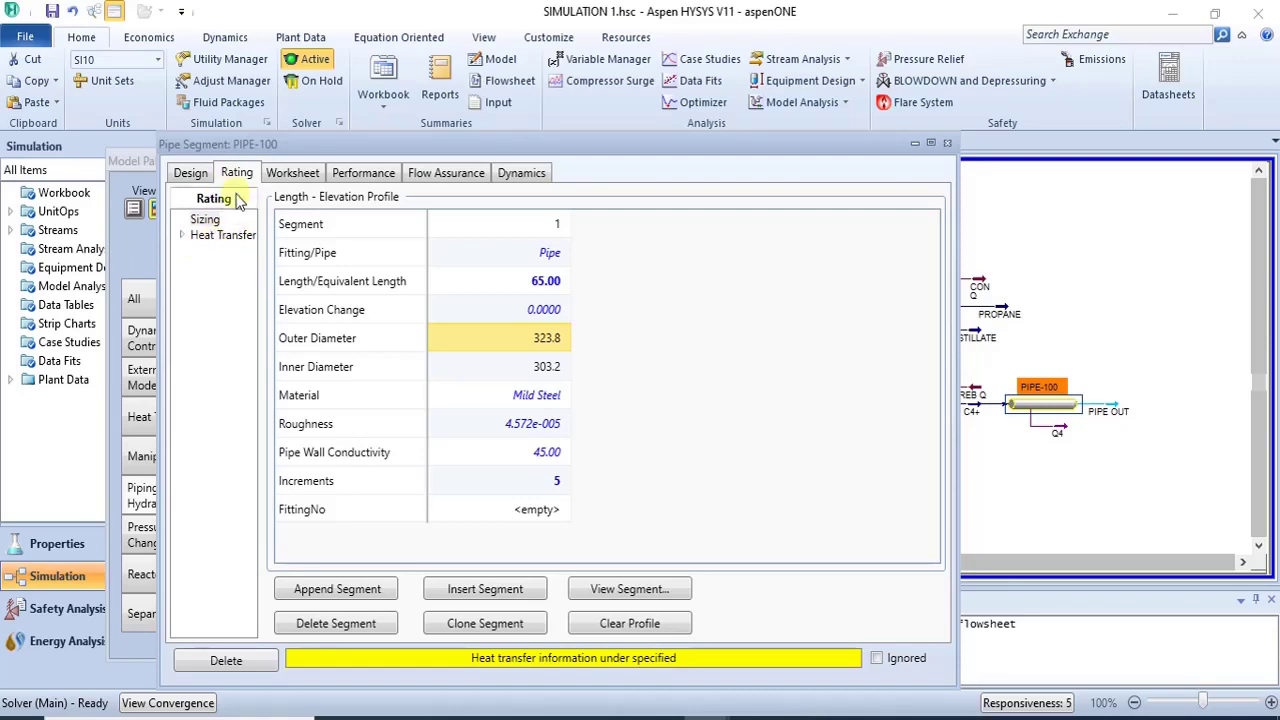
- Bring up the Estimate HTC heat transfer settings in the rating of PIPE-100
click(198, 173)
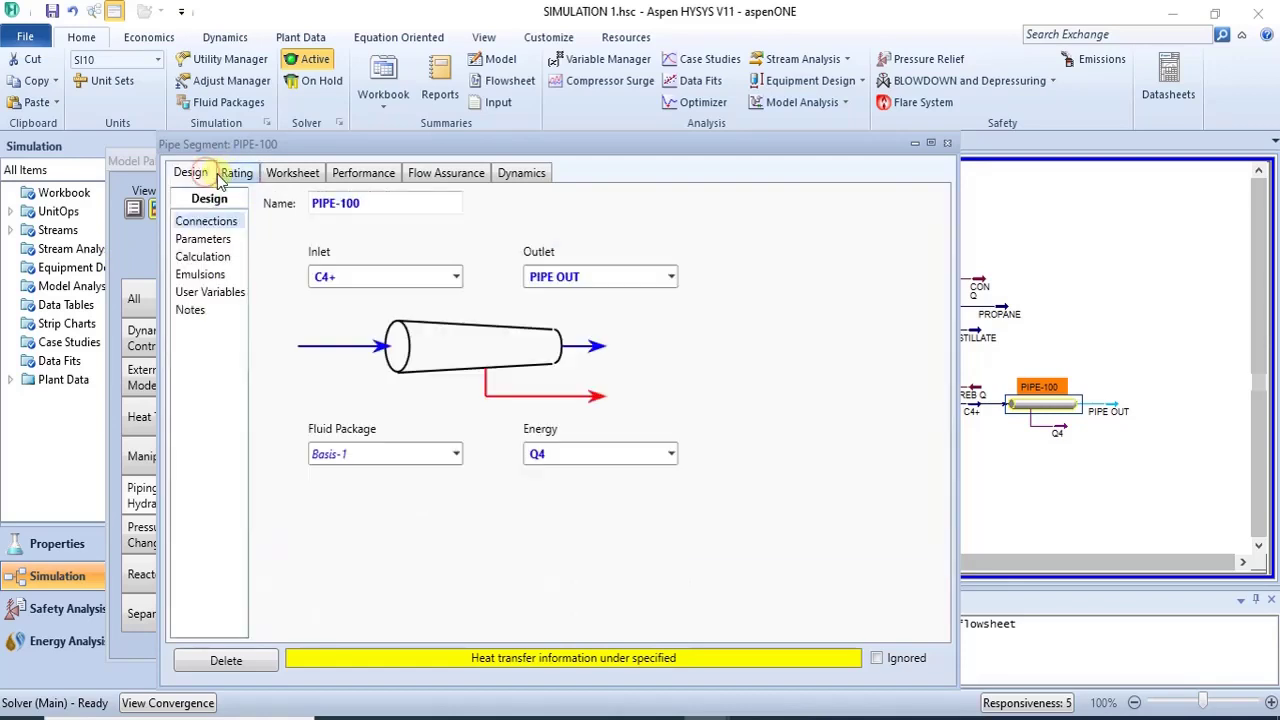
click(237, 175)
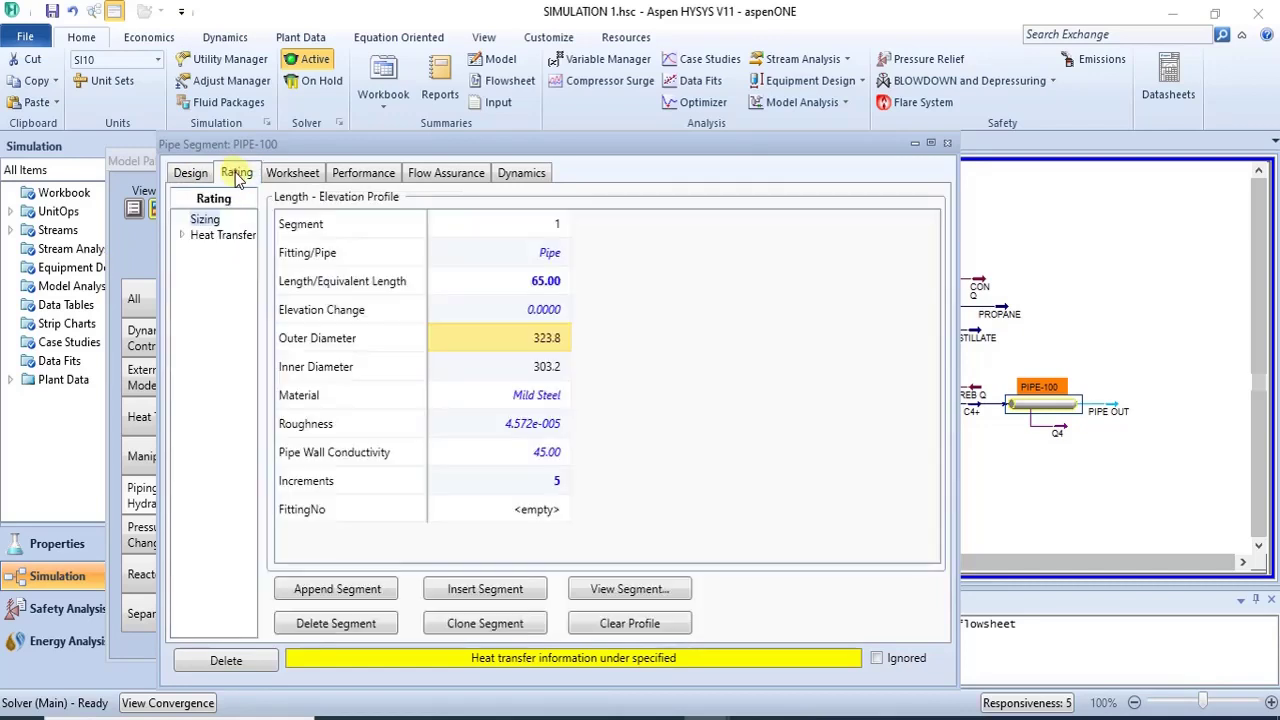
click(214, 240)
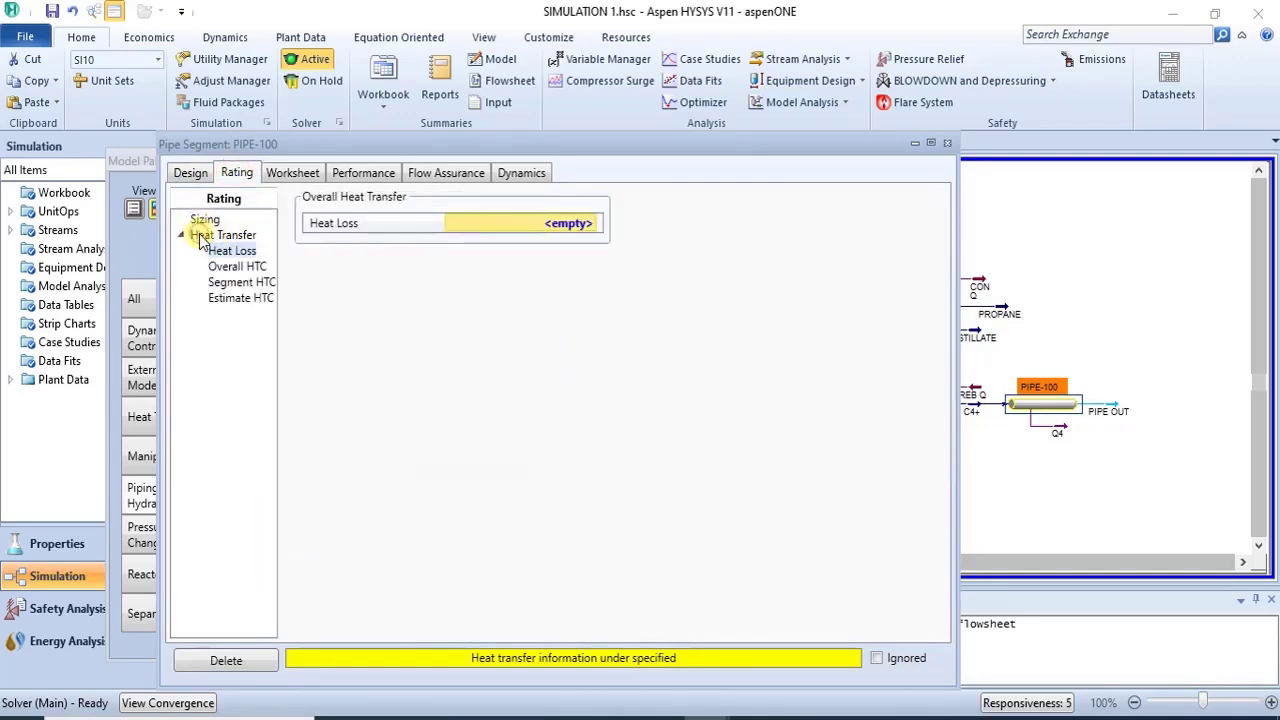
click(189, 237)
click(184, 238)
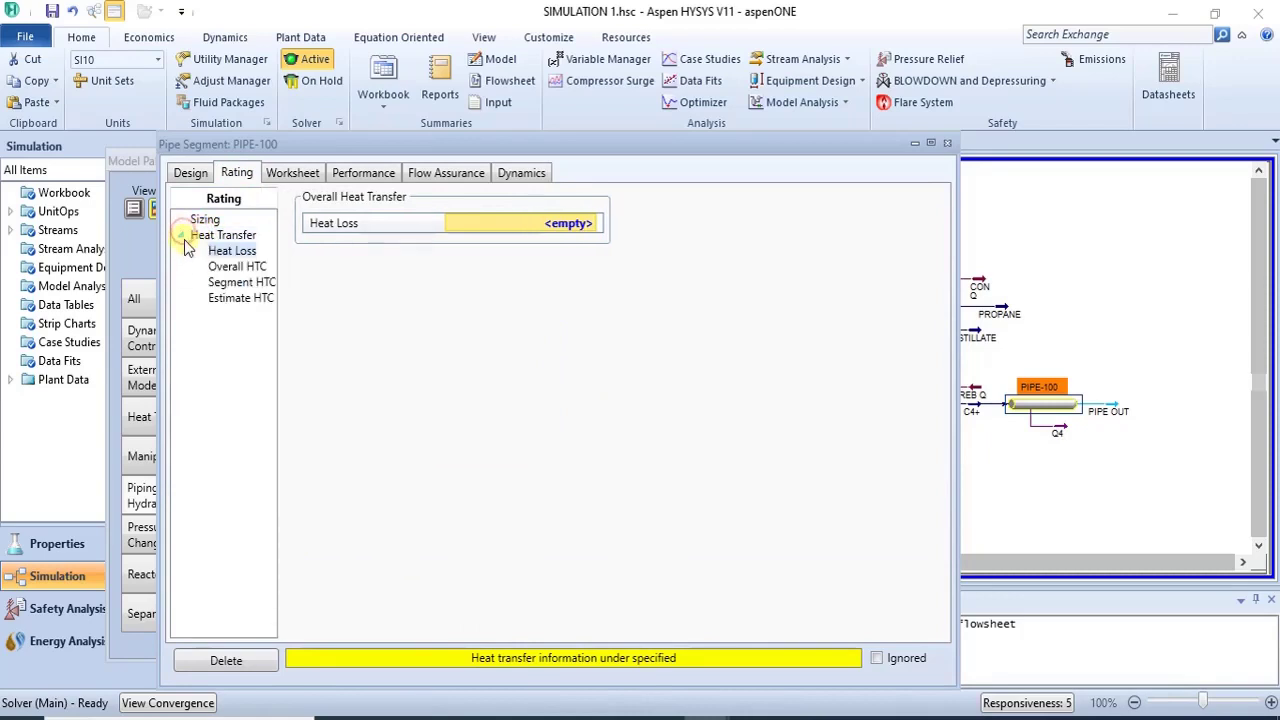
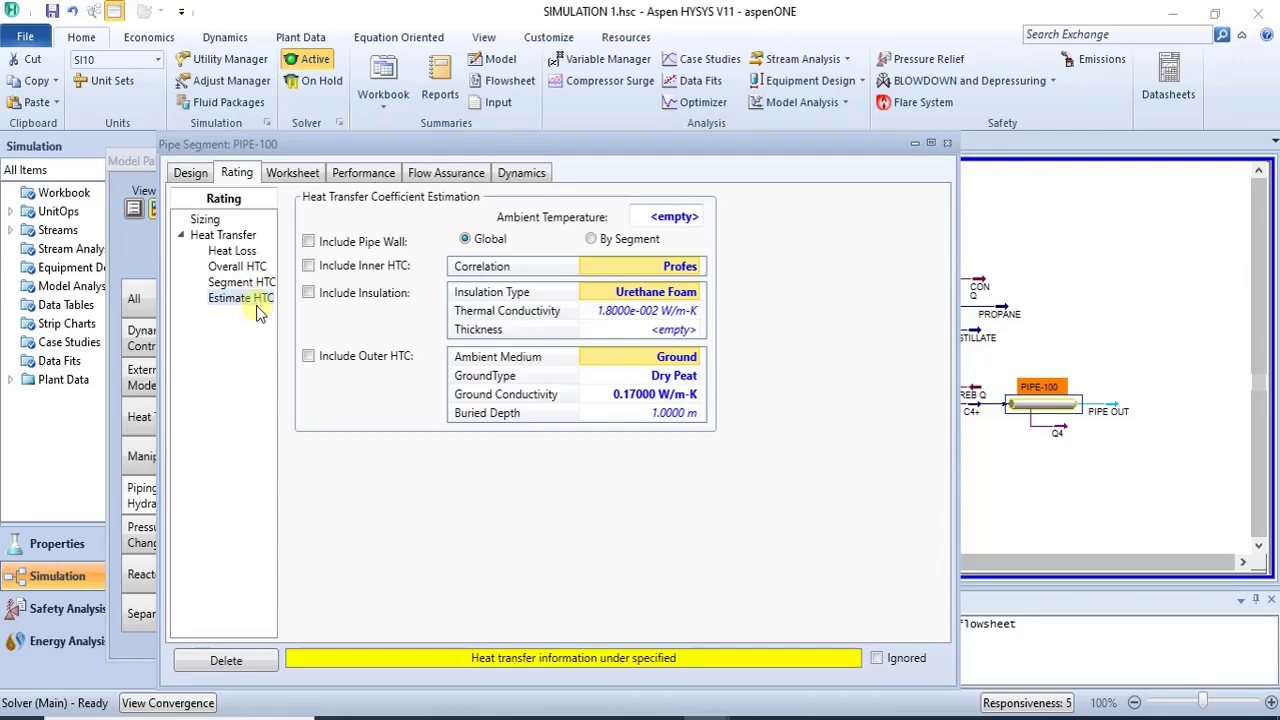
mouse_move(569, 716)
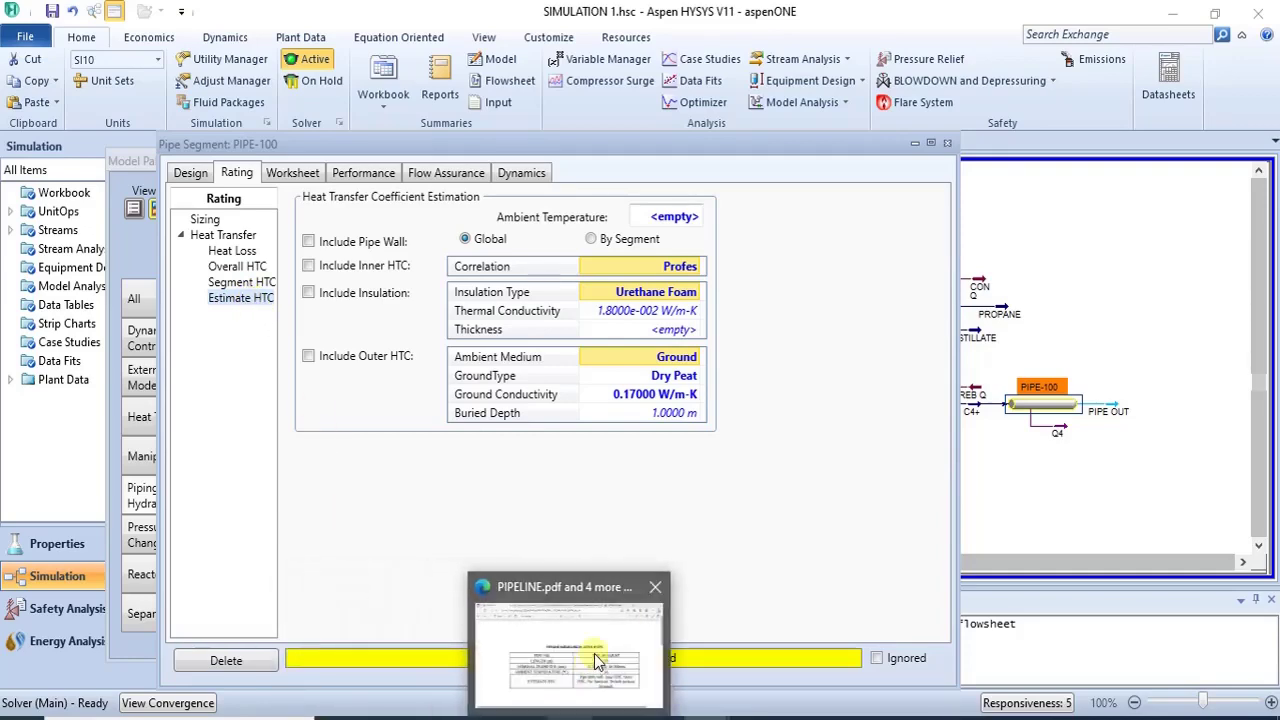
mouse_move(596, 660)
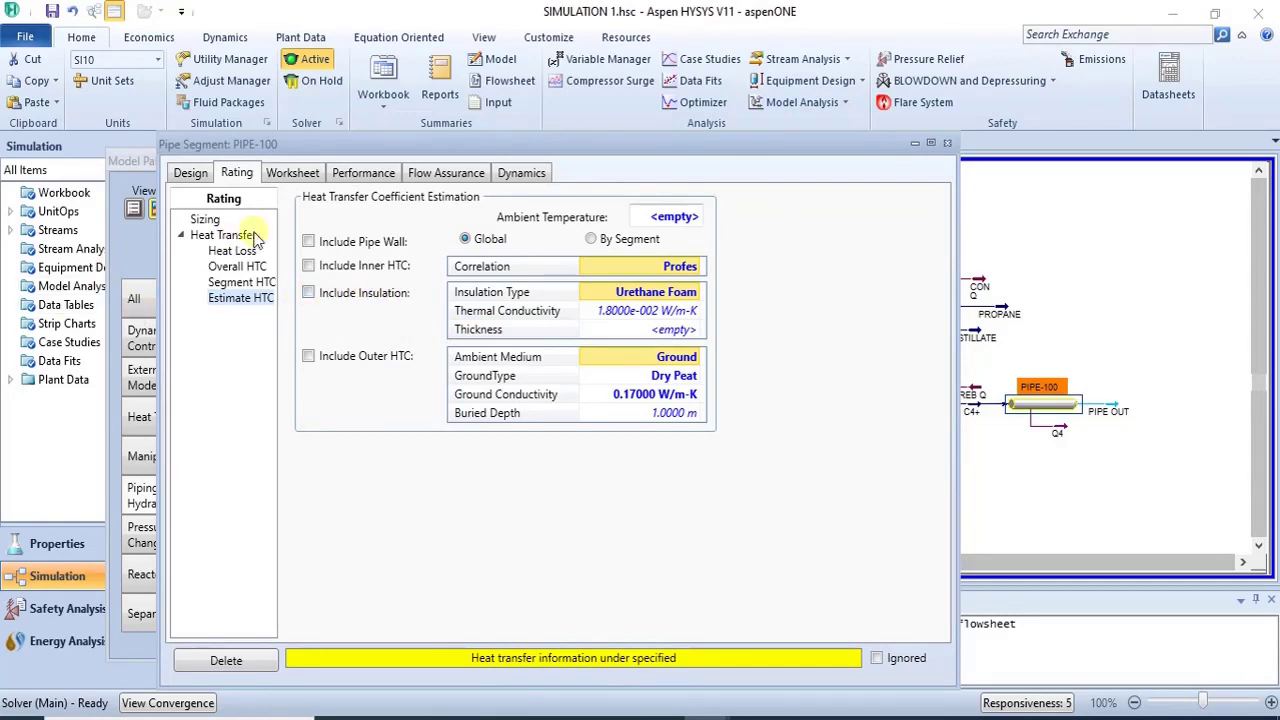
- Include the pipe wall, inner HTC and outer HTC in the heat transfer coefficient estimation, following PIPELINE.pdf
click(308, 241)
click(612, 628)
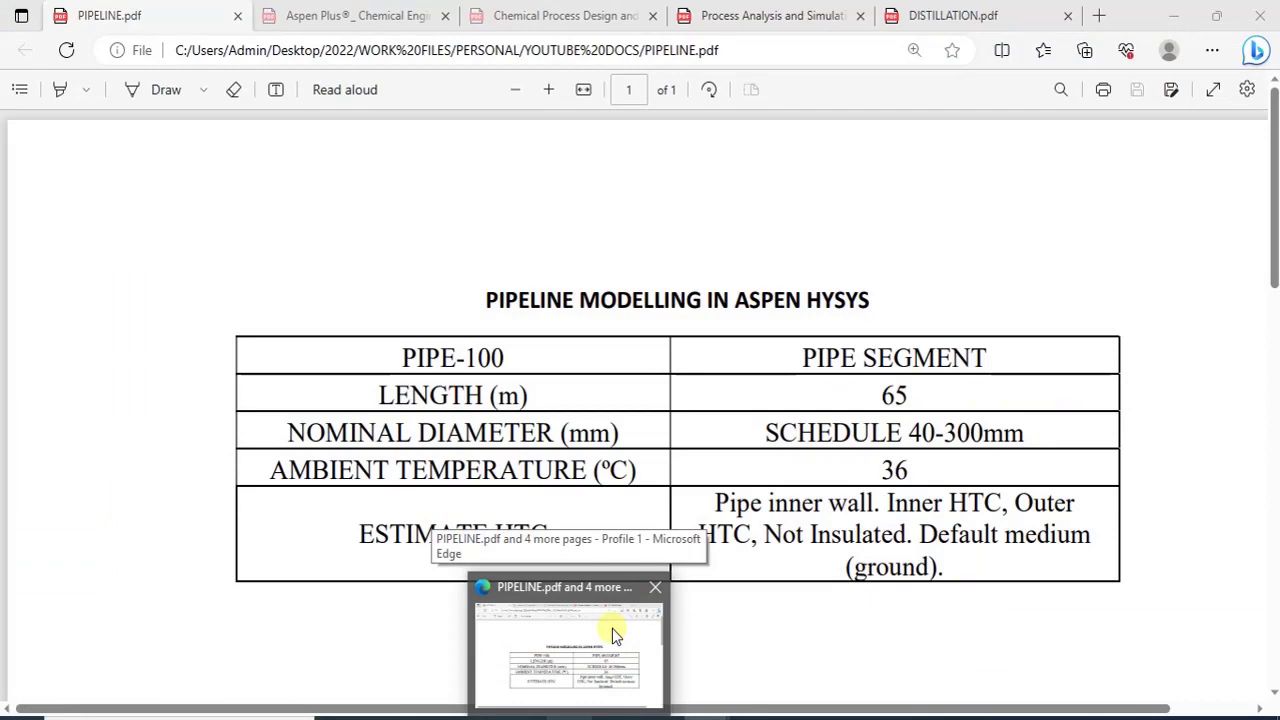
click(612, 628)
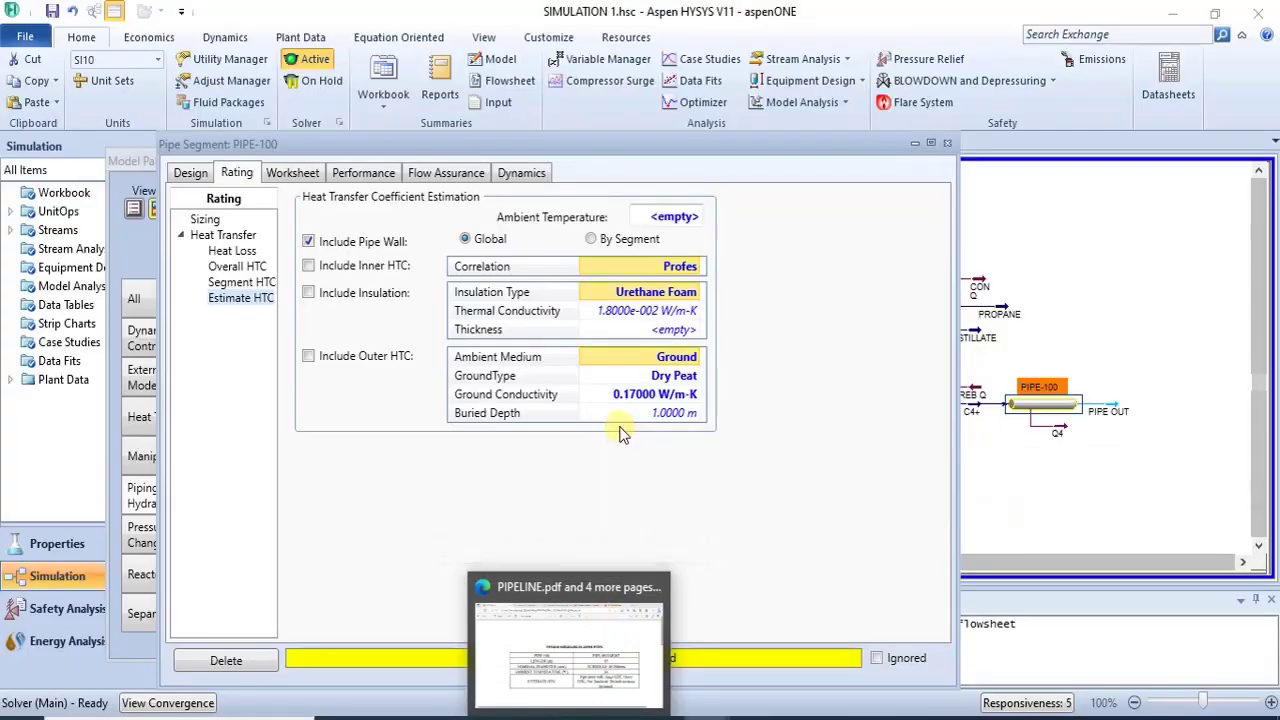
click(308, 268)
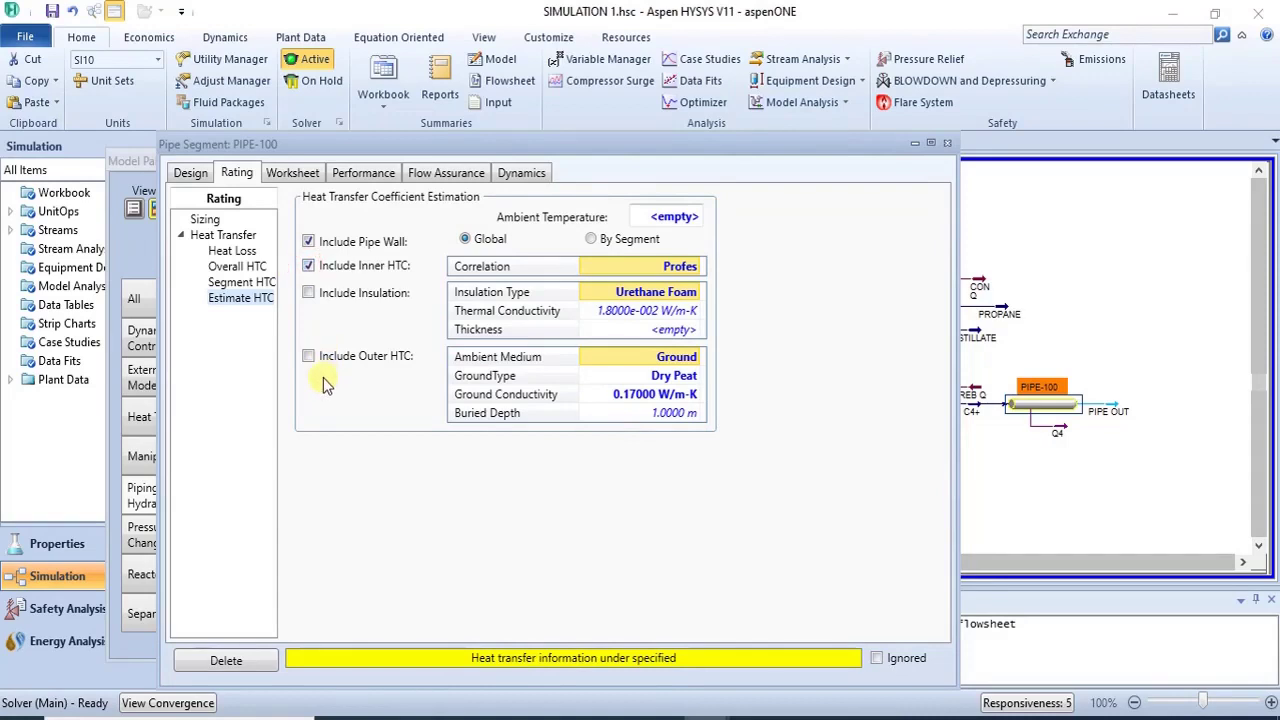
click(309, 357)
- Check the insulation and ambient medium settings of PIPE-100 against the Estimate HTC requirements in PIPELINE.pdf
click(575, 717)
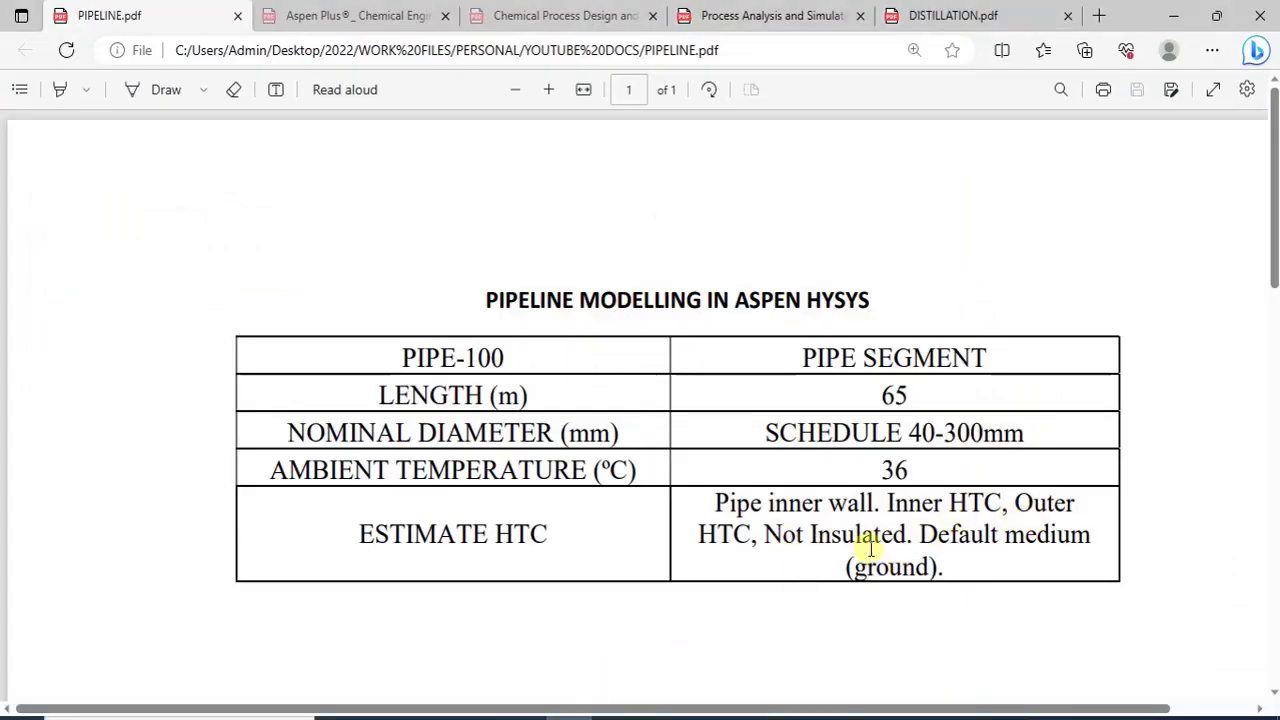
mouse_move(754, 712)
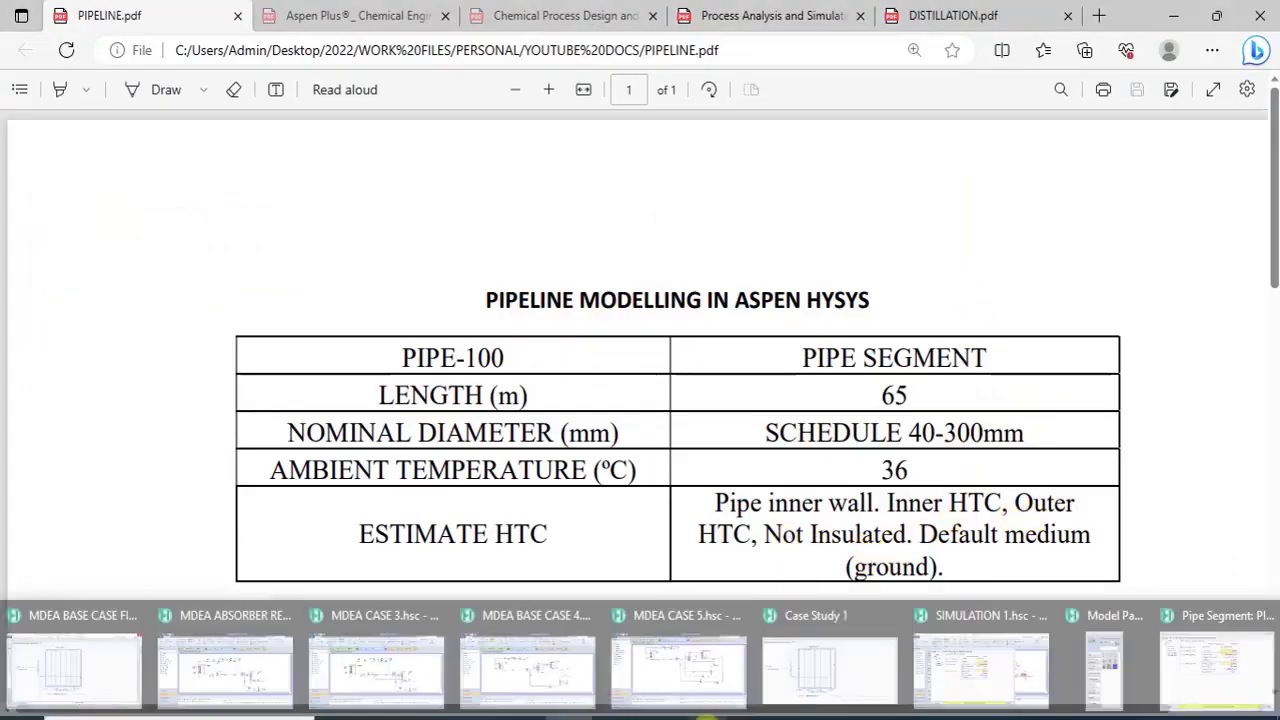
click(925, 683)
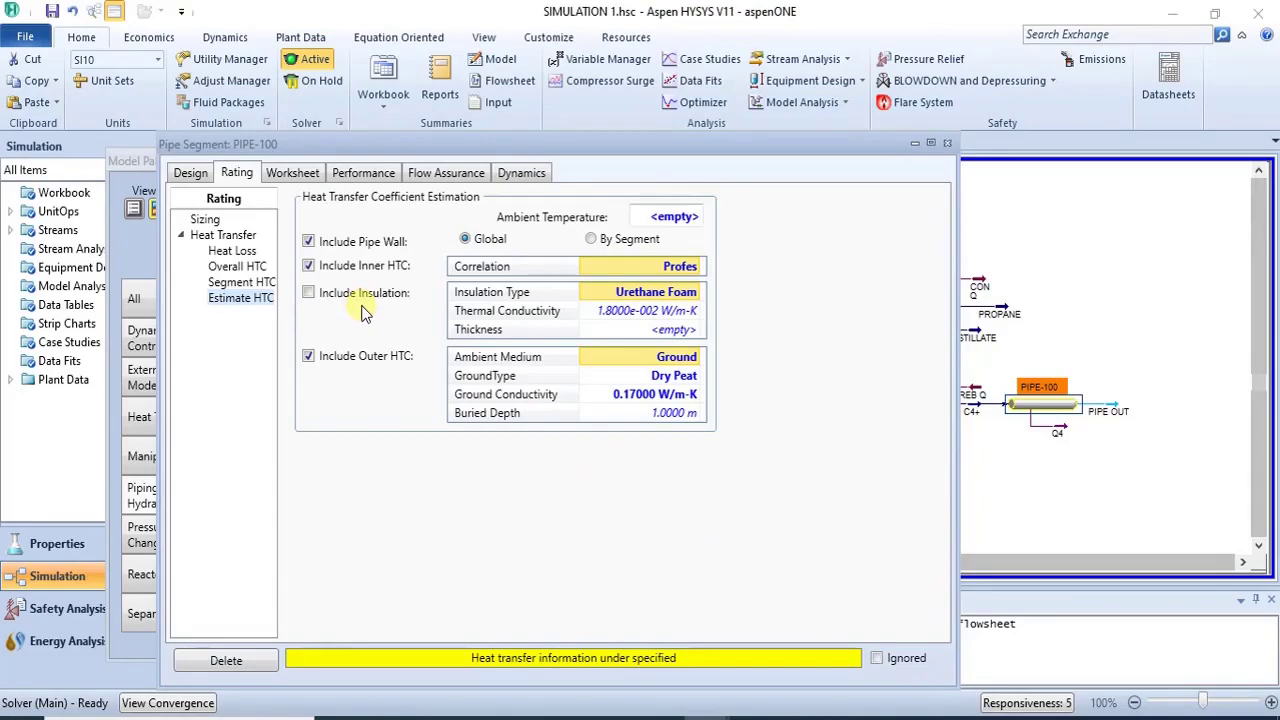
click(569, 714)
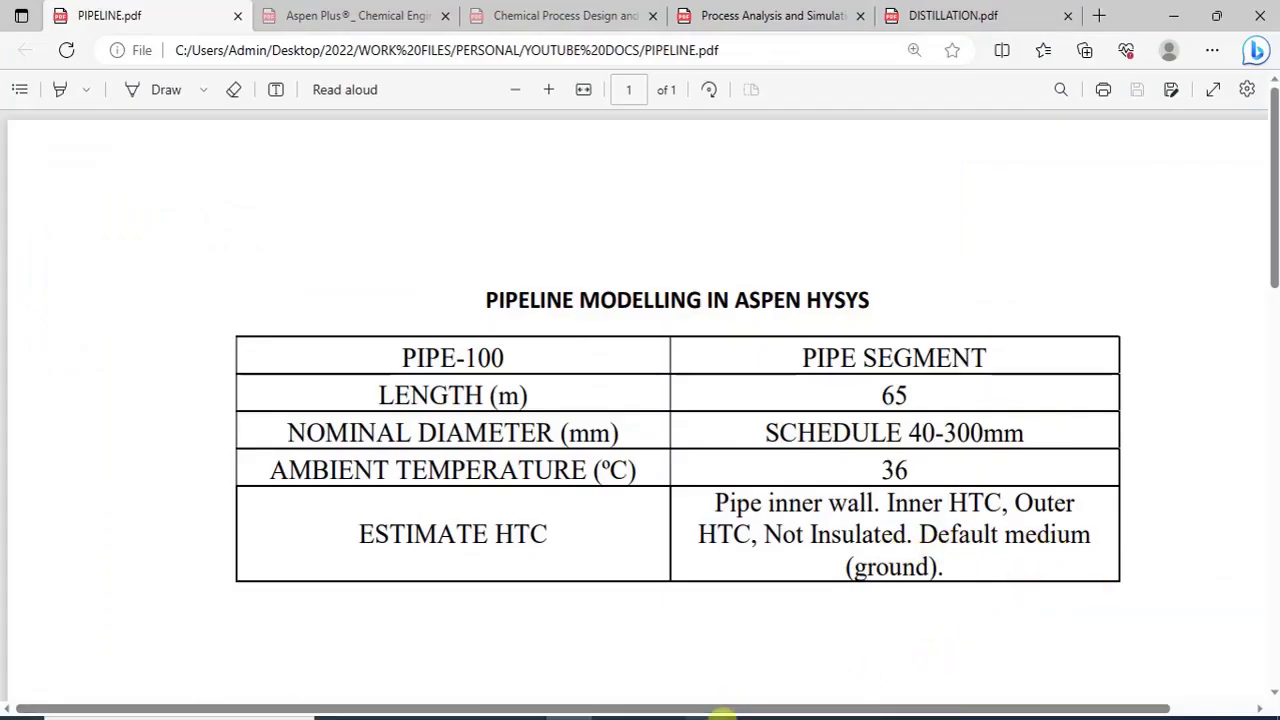
click(963, 660)
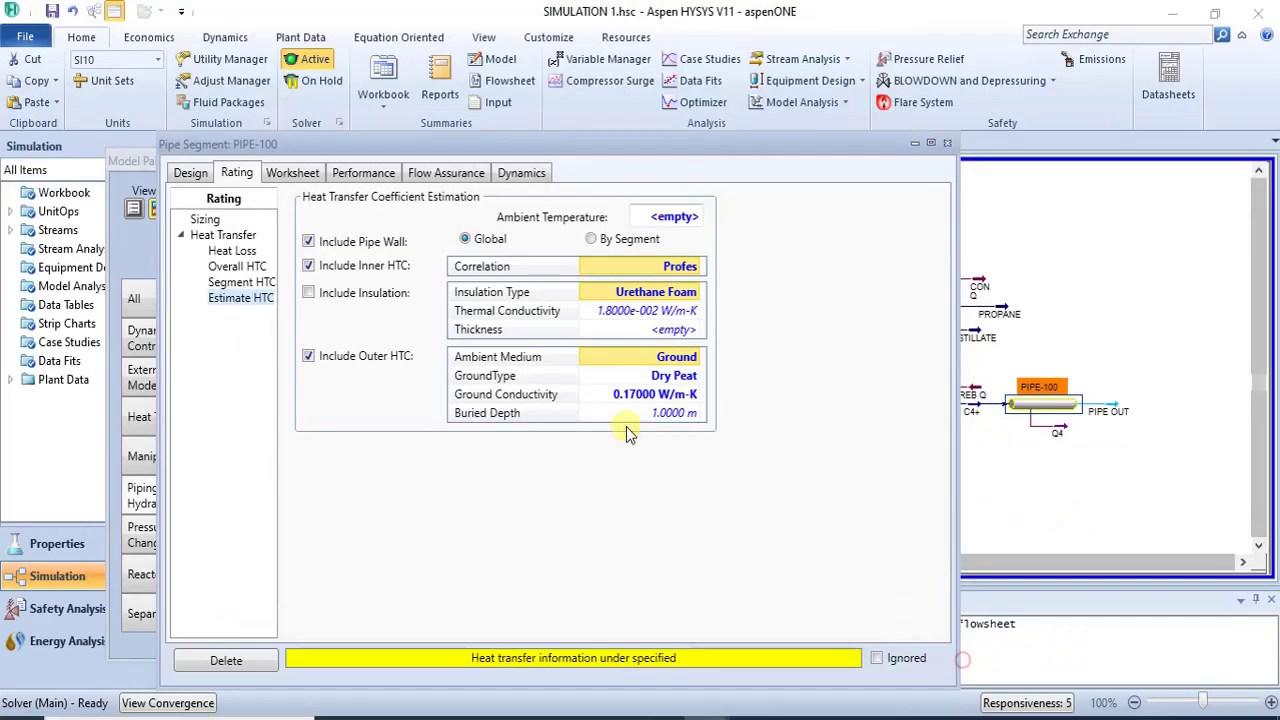
click(694, 362)
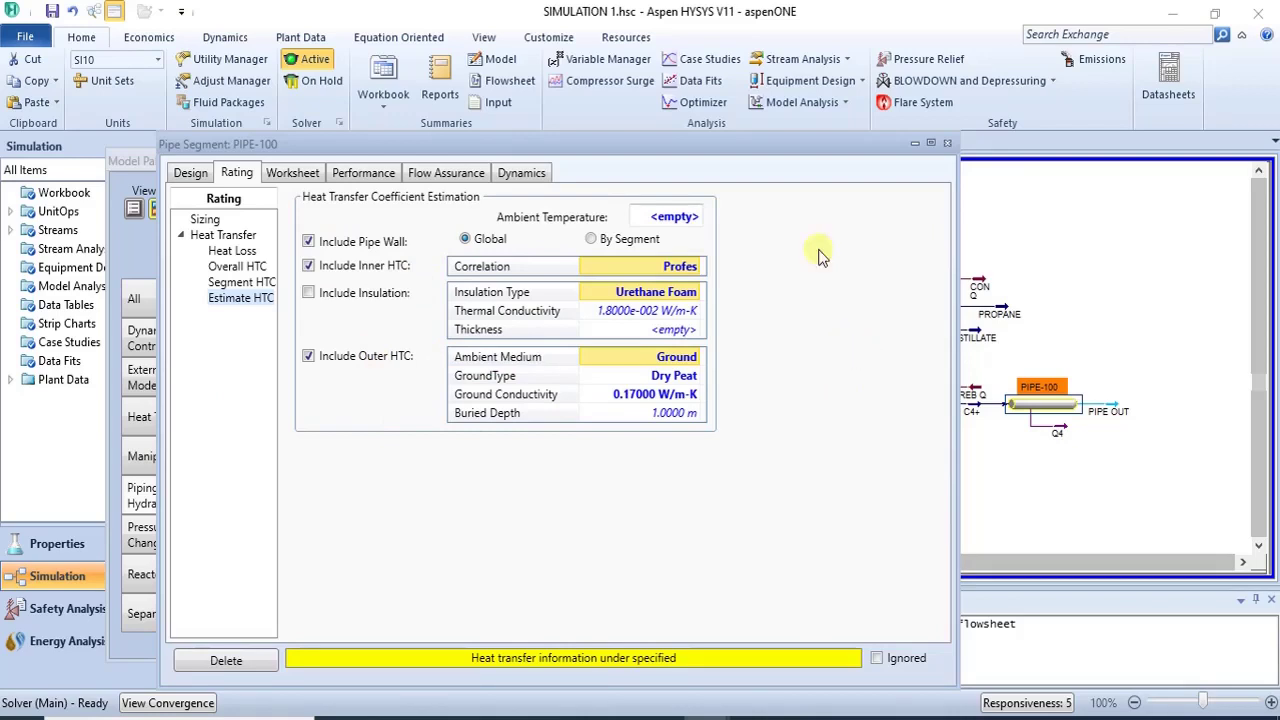
- Set the ambient temperature of PIPE-100 to 36 °C in the heat transfer coefficient estimation, as given in PIPELINE.pdf
click(567, 716)
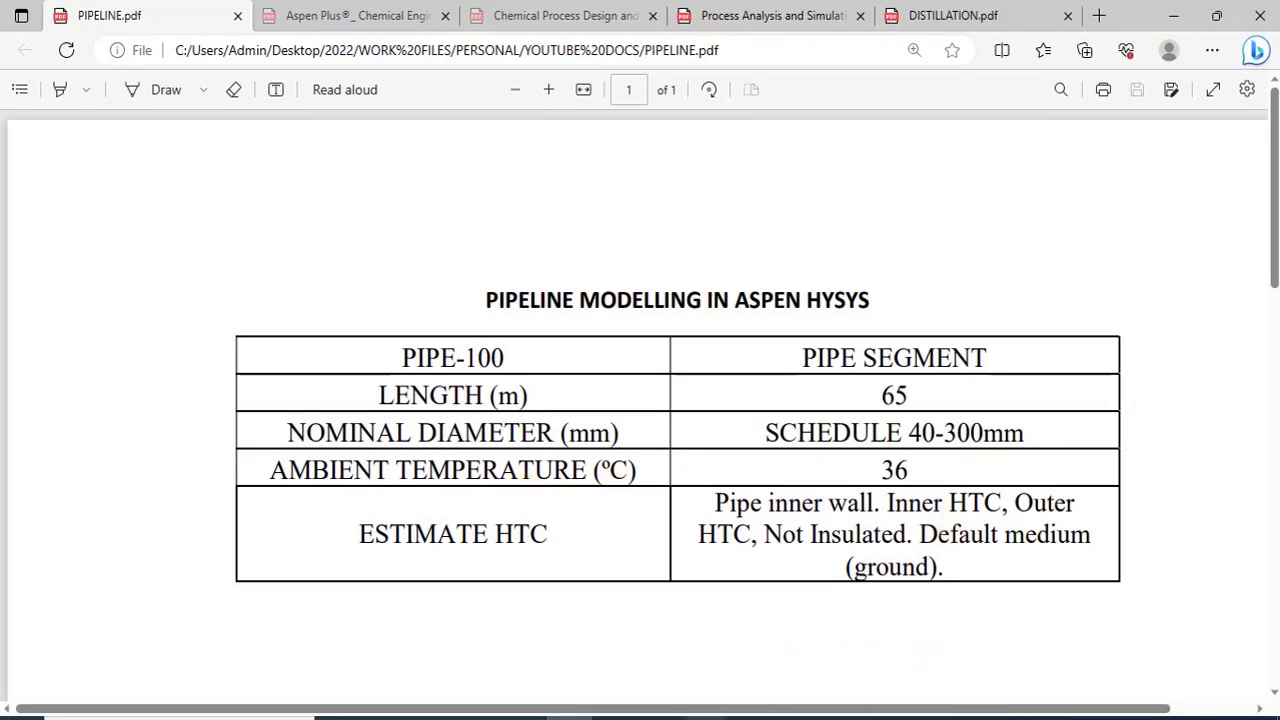
click(985, 663)
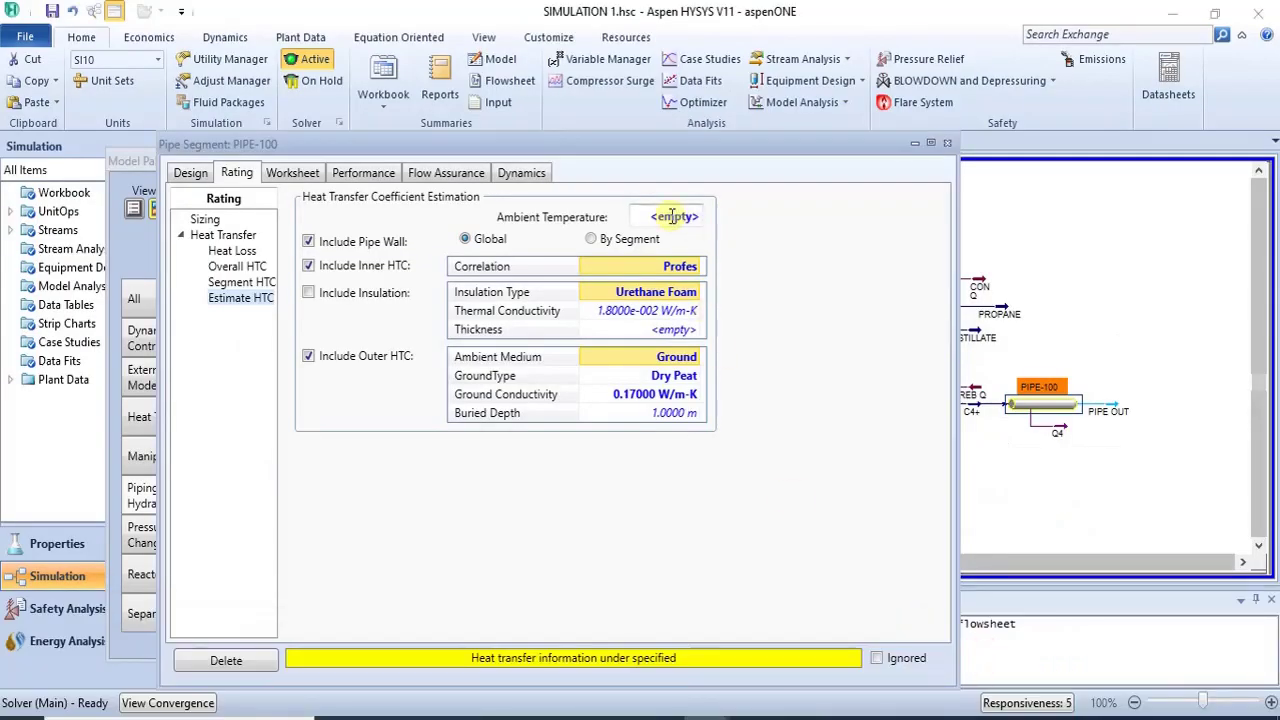
click(672, 216)
text(36)
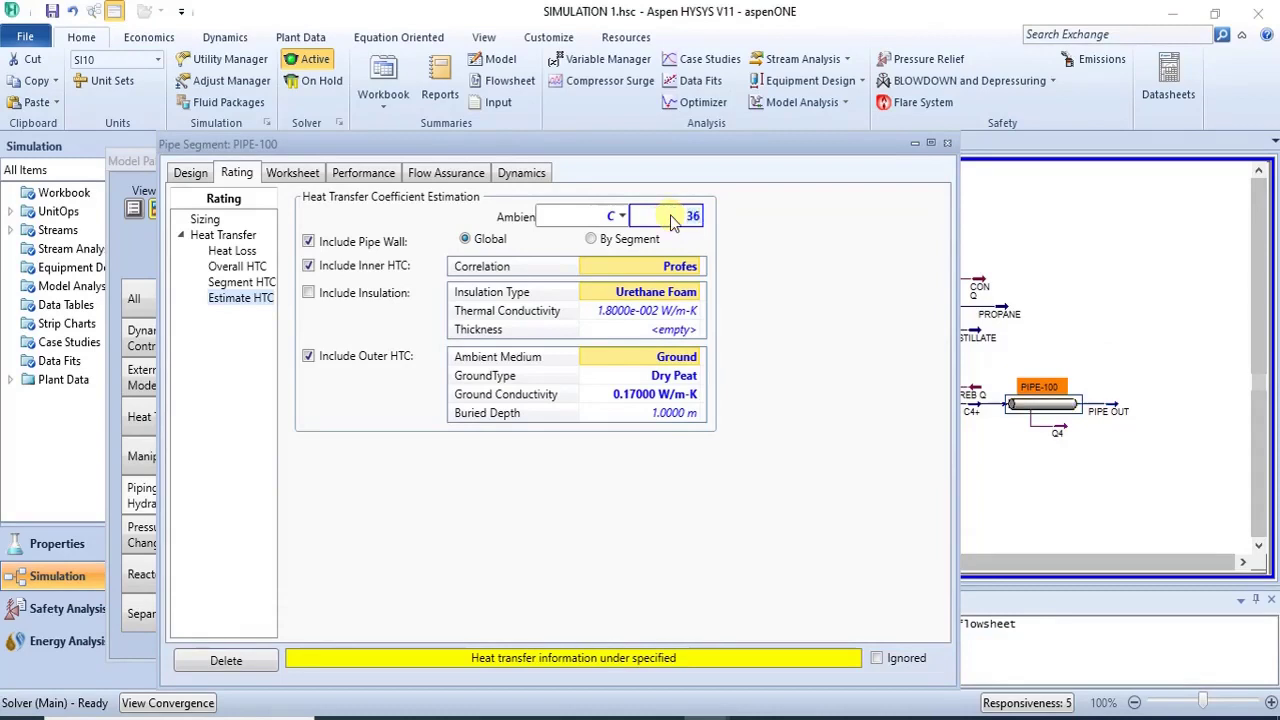
key(Return)
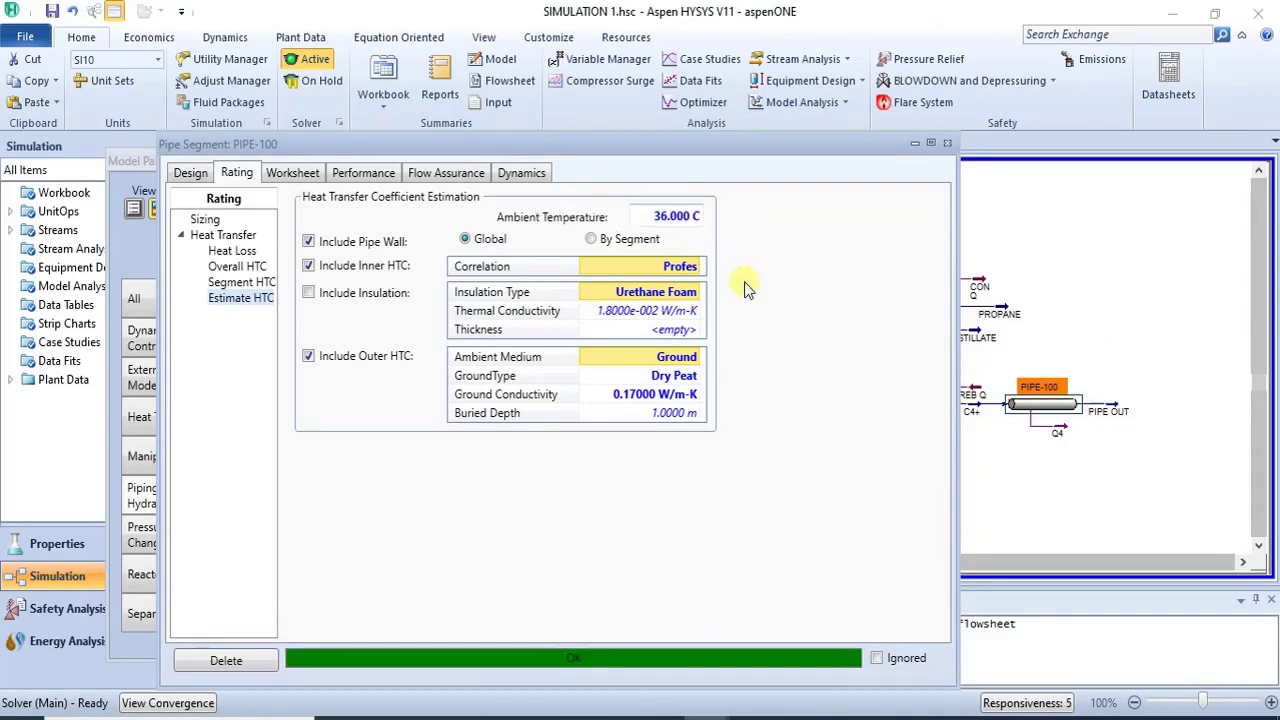
click(613, 292)
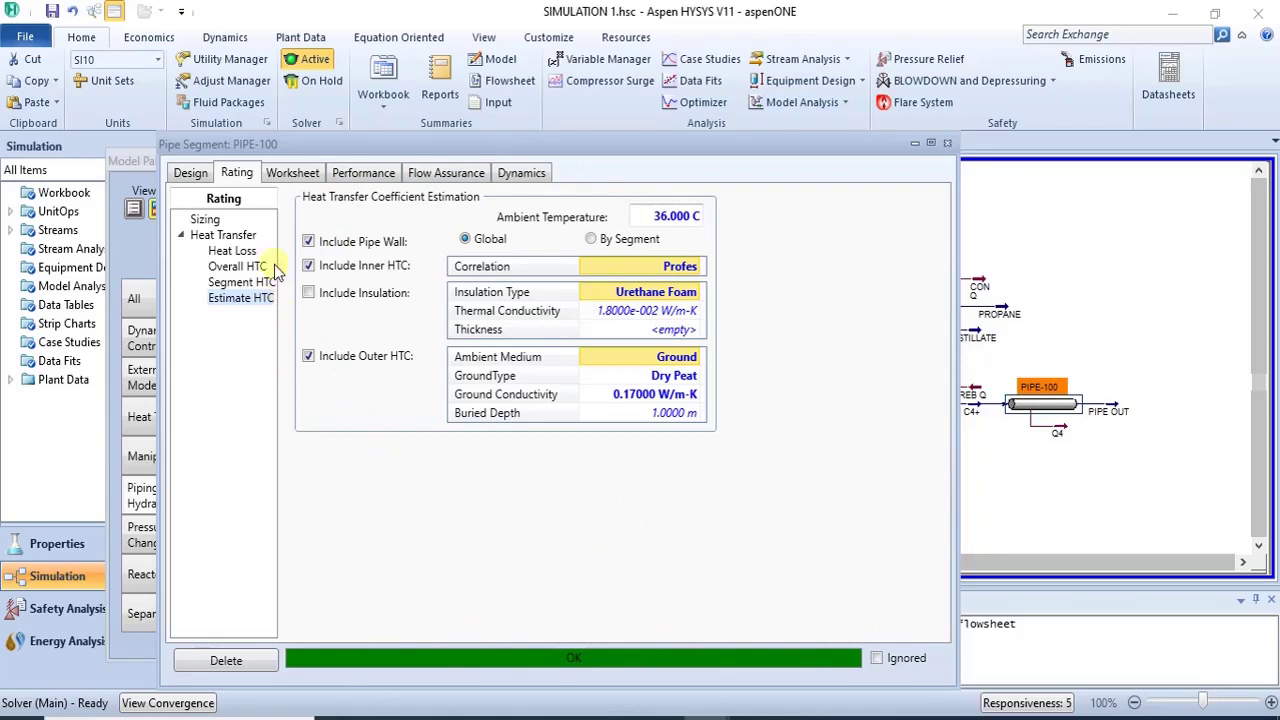
- Check the design connections of PIPE-100, close its window and reopen it from the flowsheet
click(188, 176)
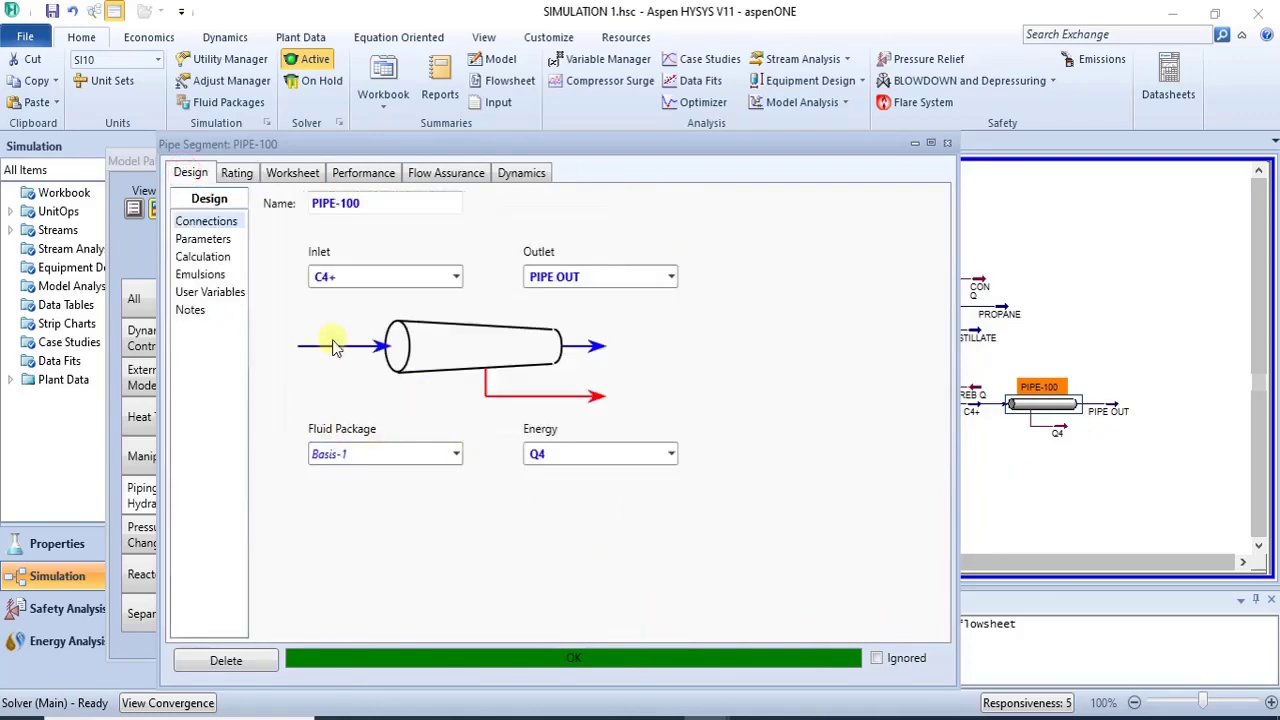
click(1128, 258)
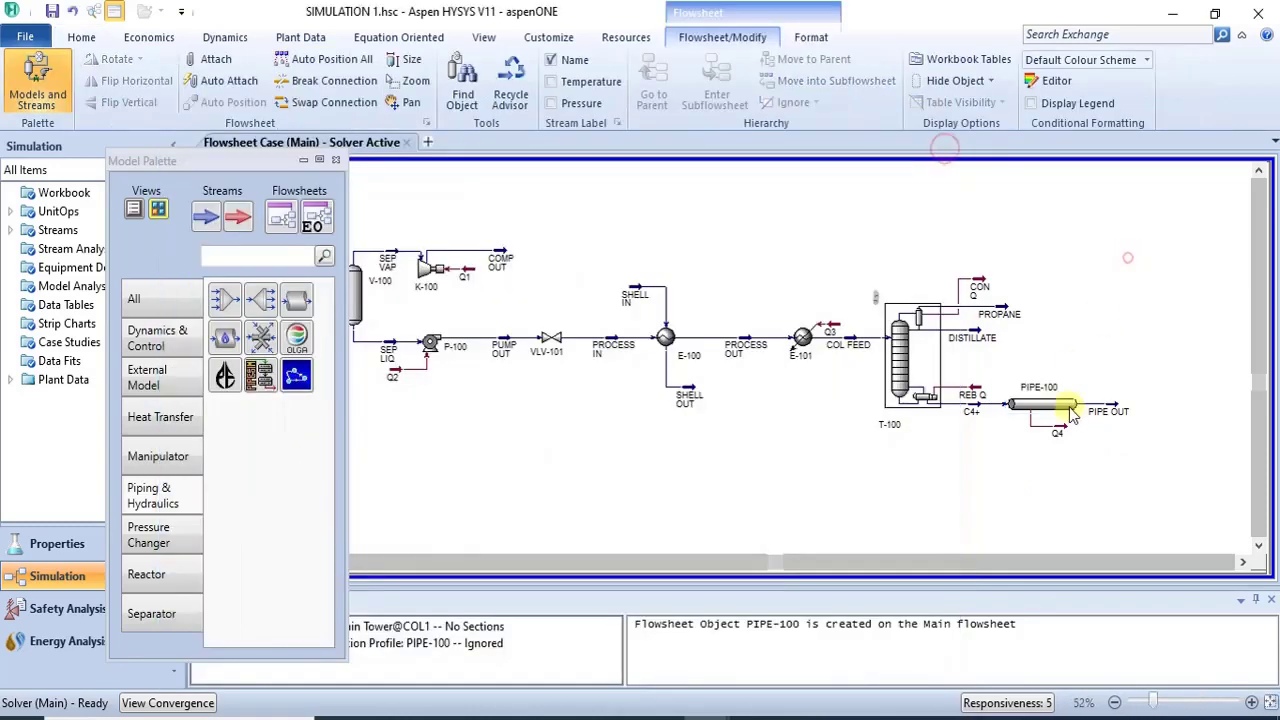
double_click(1066, 412)
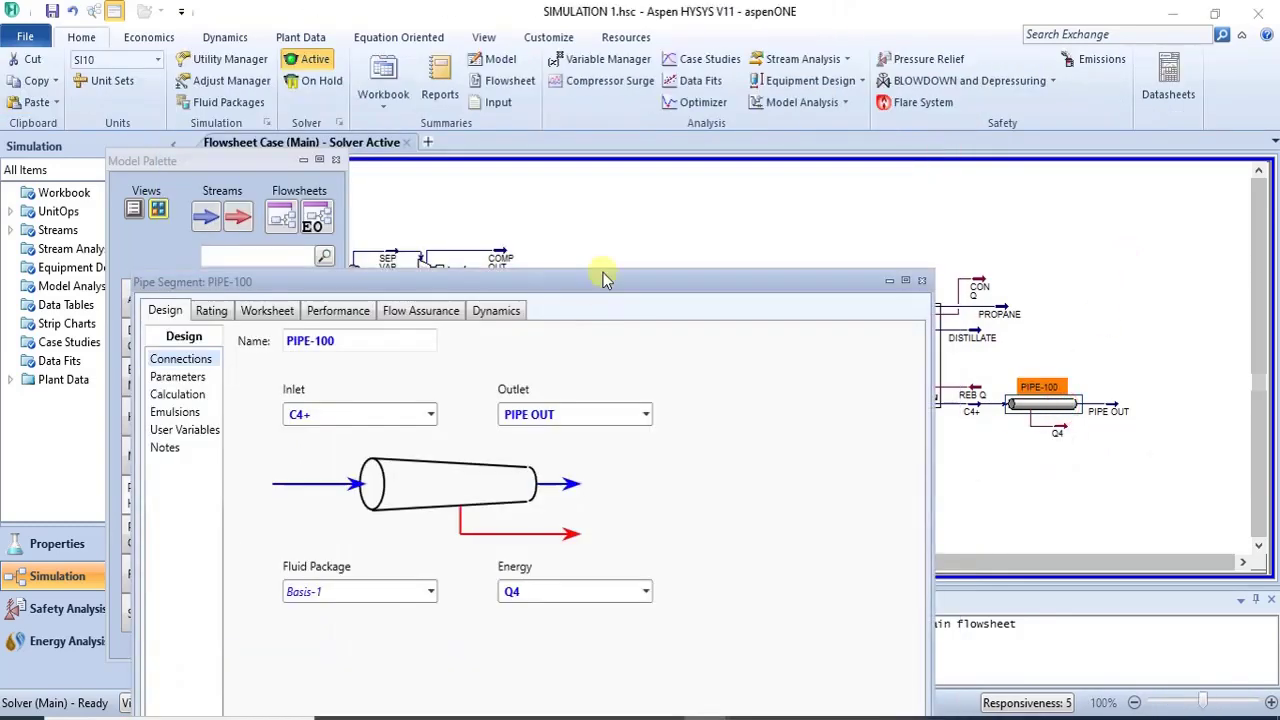
drag(604, 285, 749, 129)
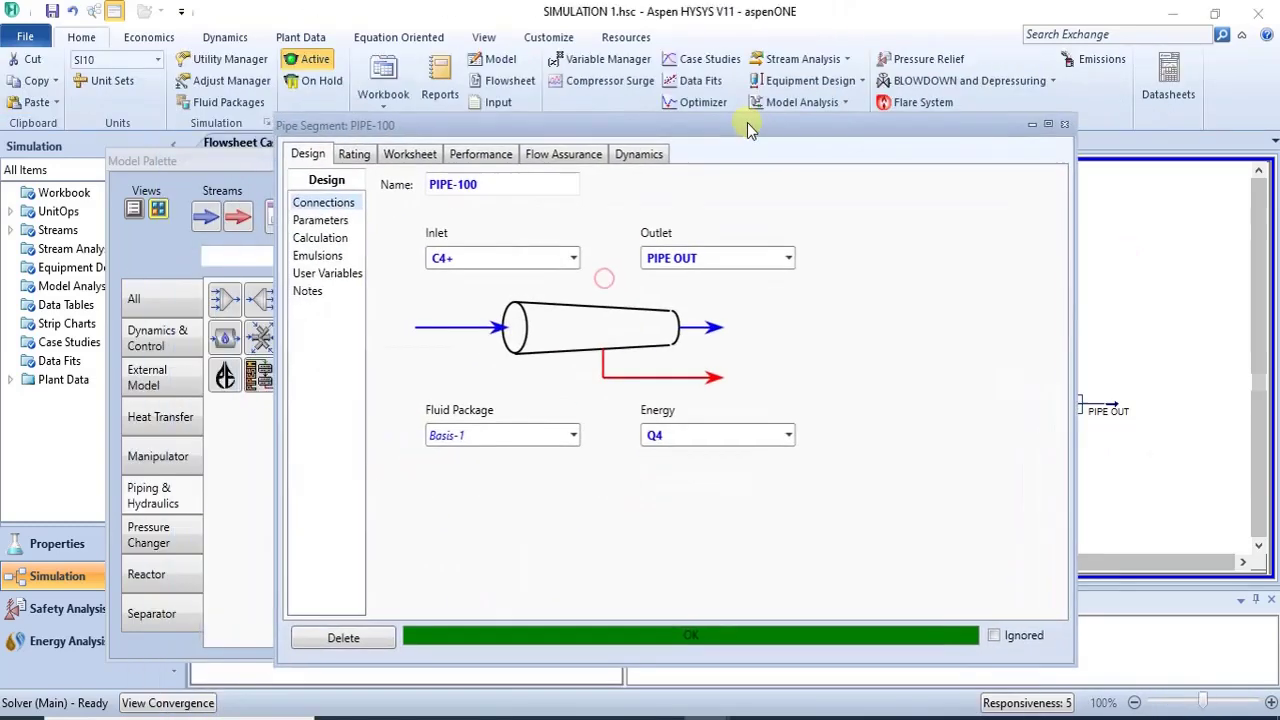
- Review the available horizontal, vertical and inclined pipe flow correlations in the design parameters of PIPE-100
click(320, 220)
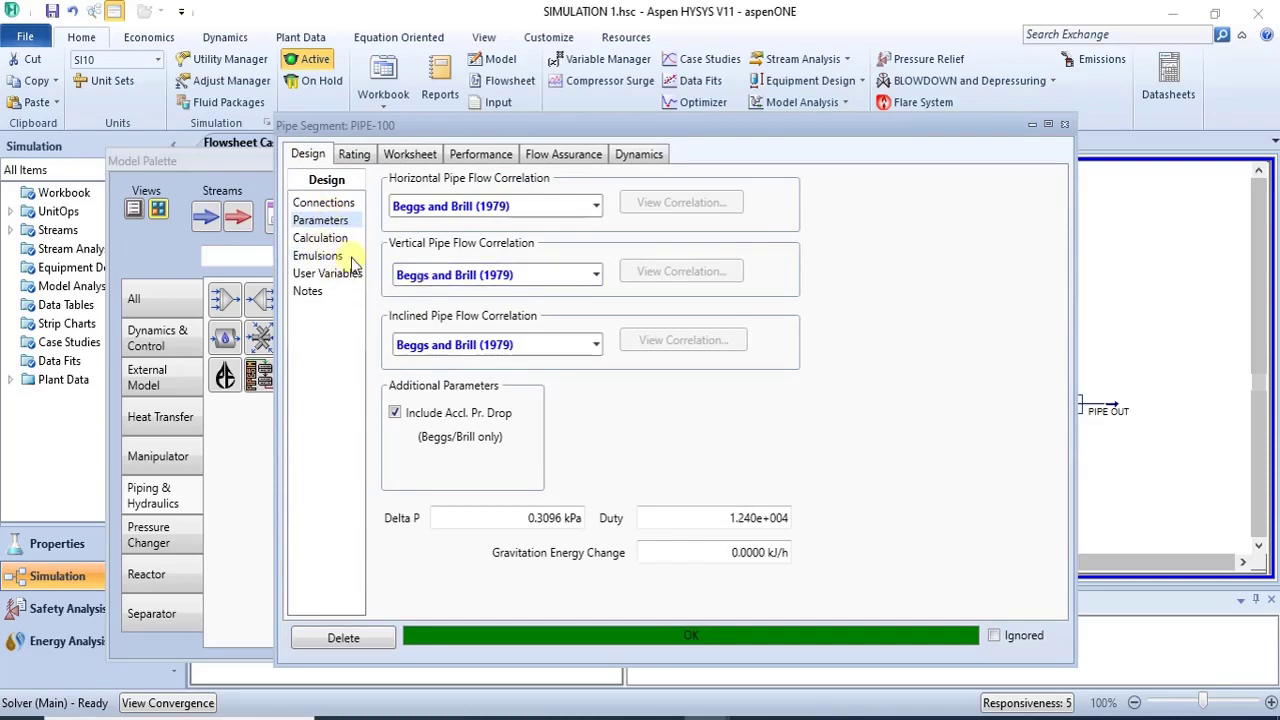
click(596, 207)
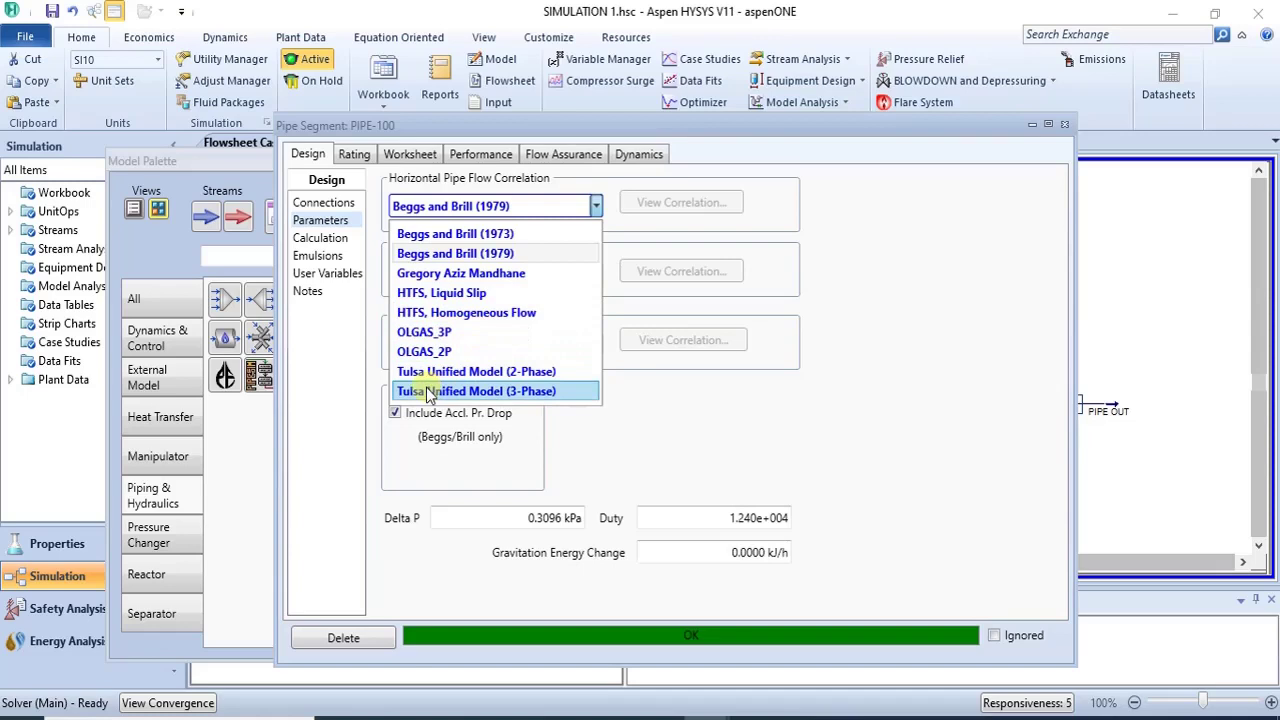
click(622, 420)
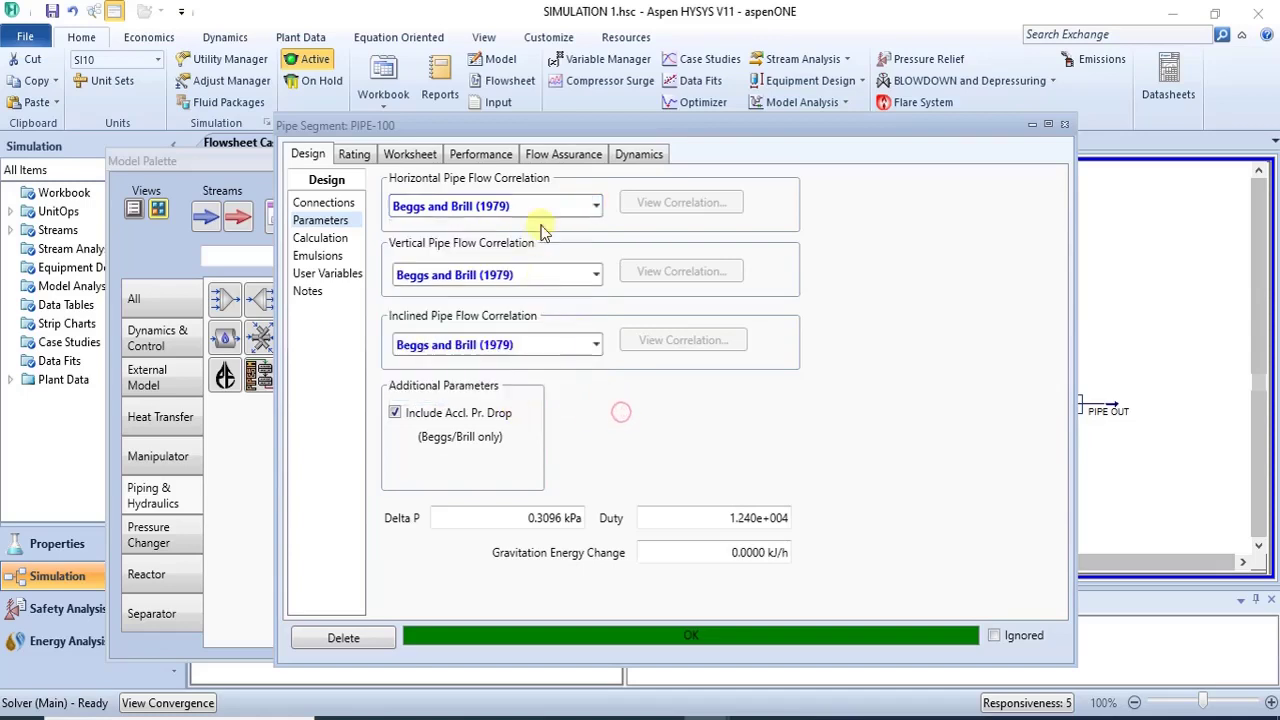
click(598, 205)
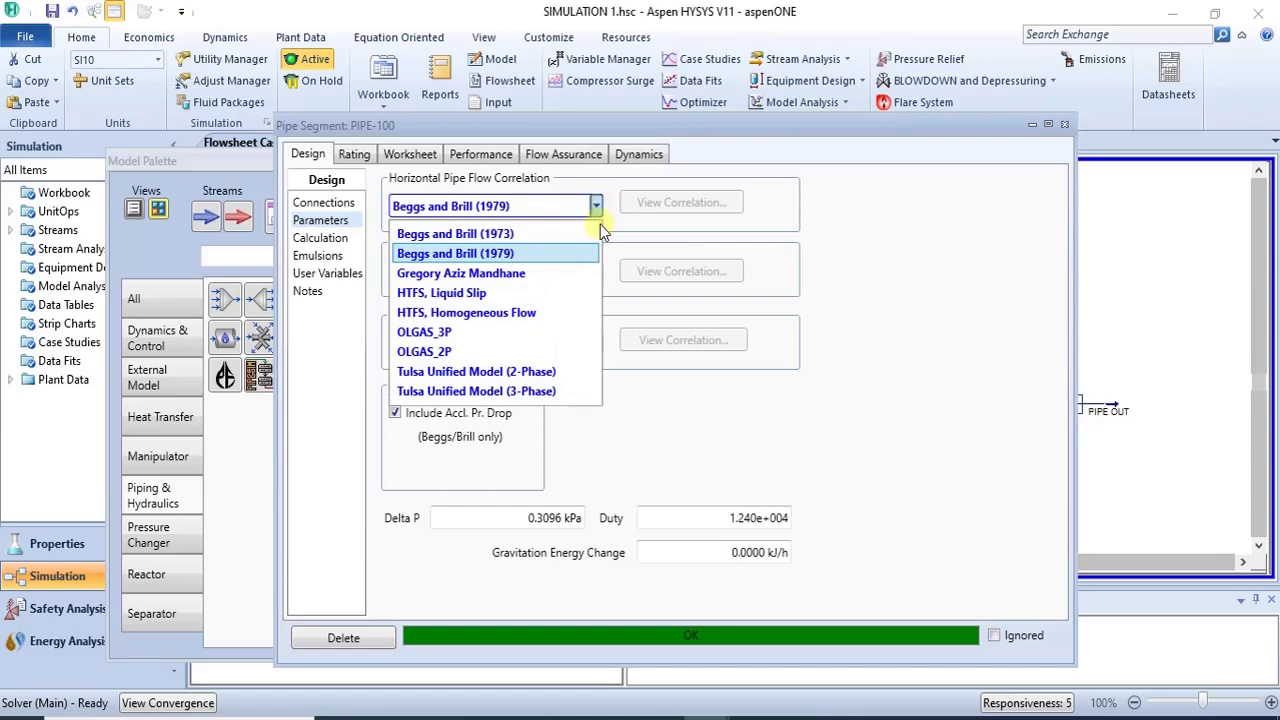
click(612, 228)
click(595, 276)
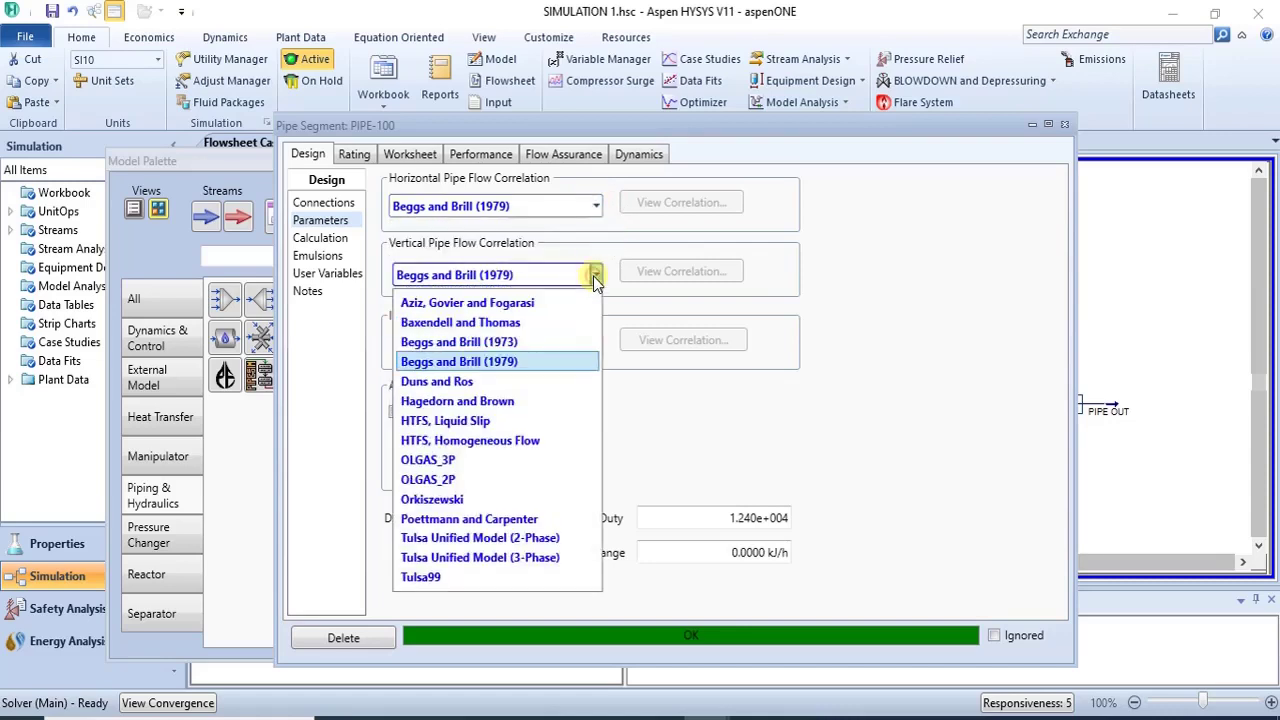
click(655, 405)
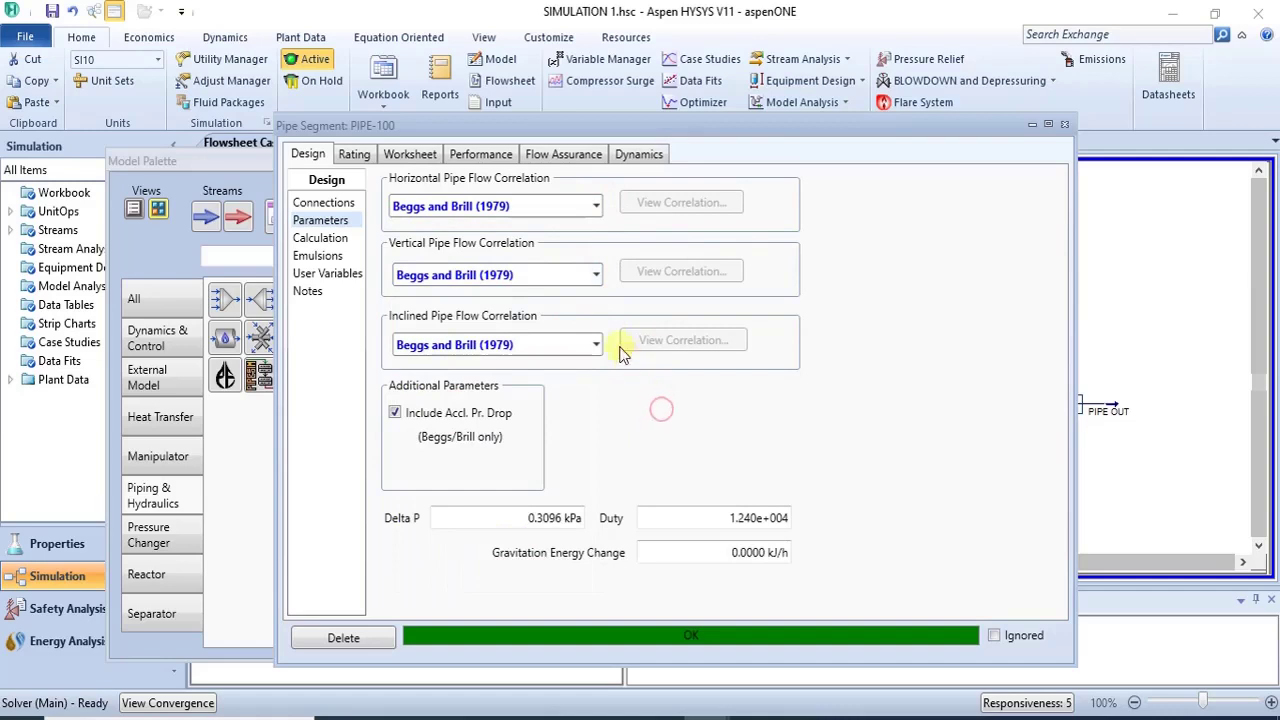
click(596, 276)
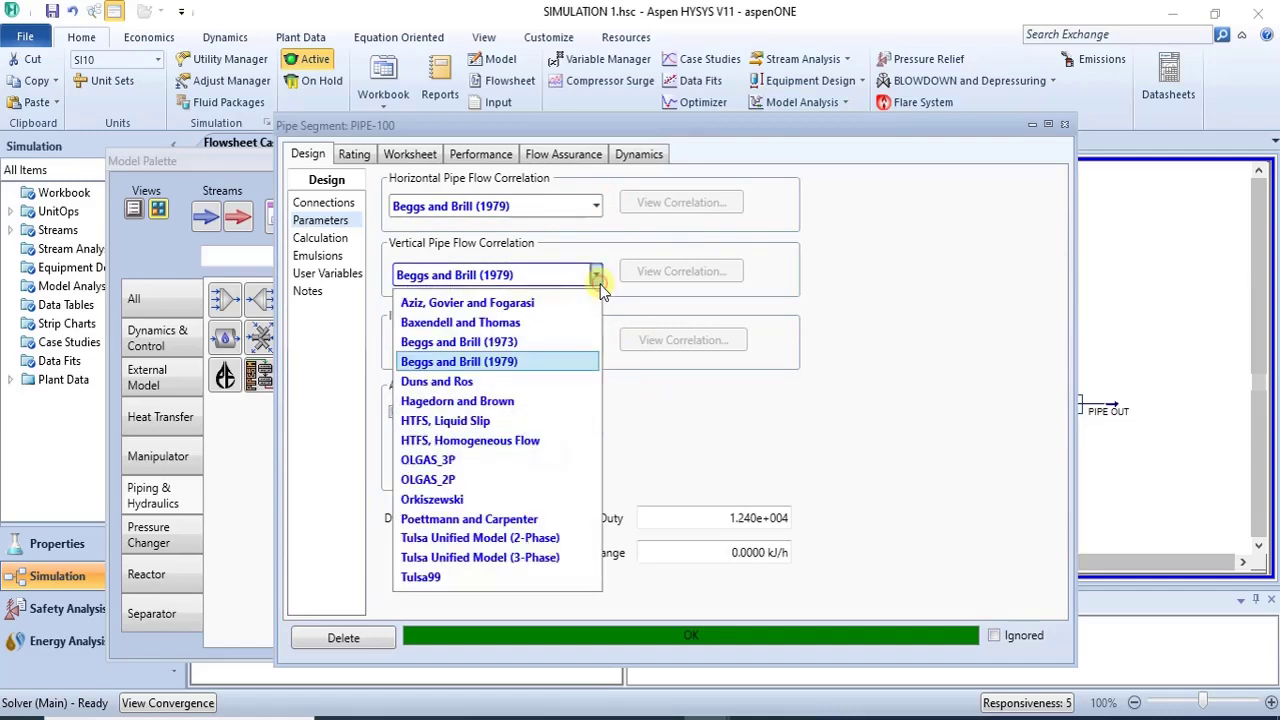
click(675, 411)
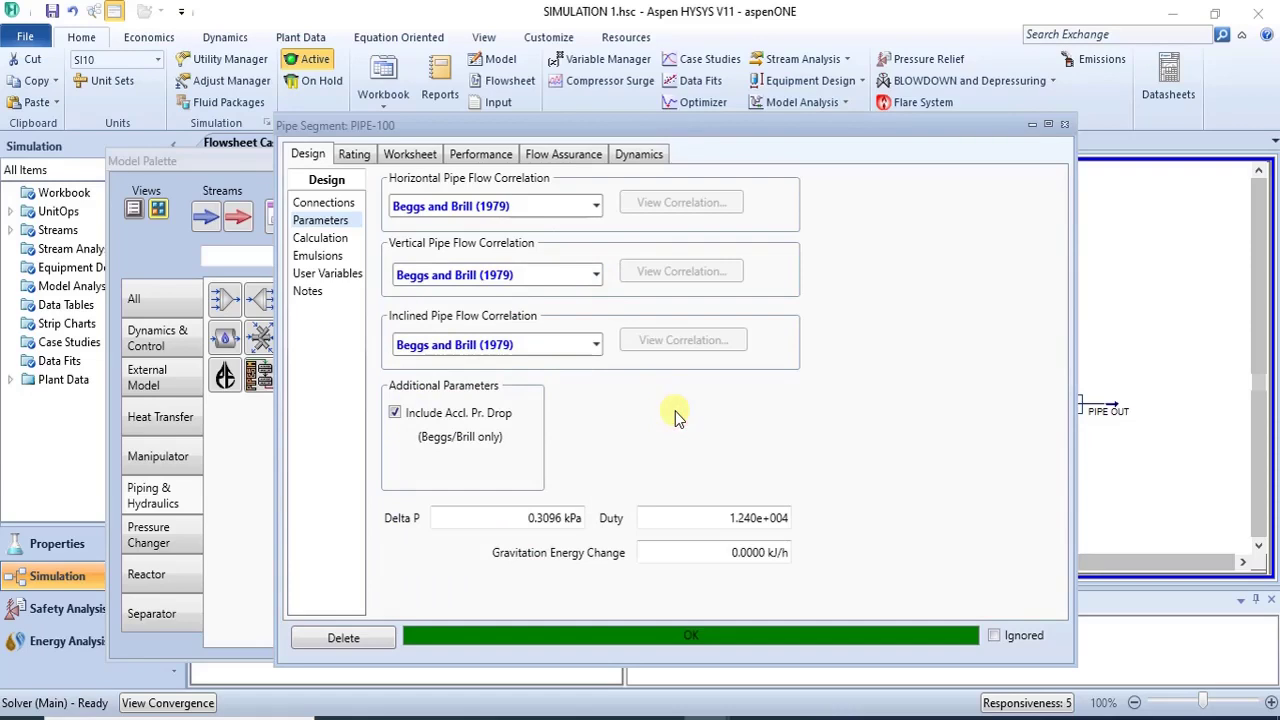
click(596, 344)
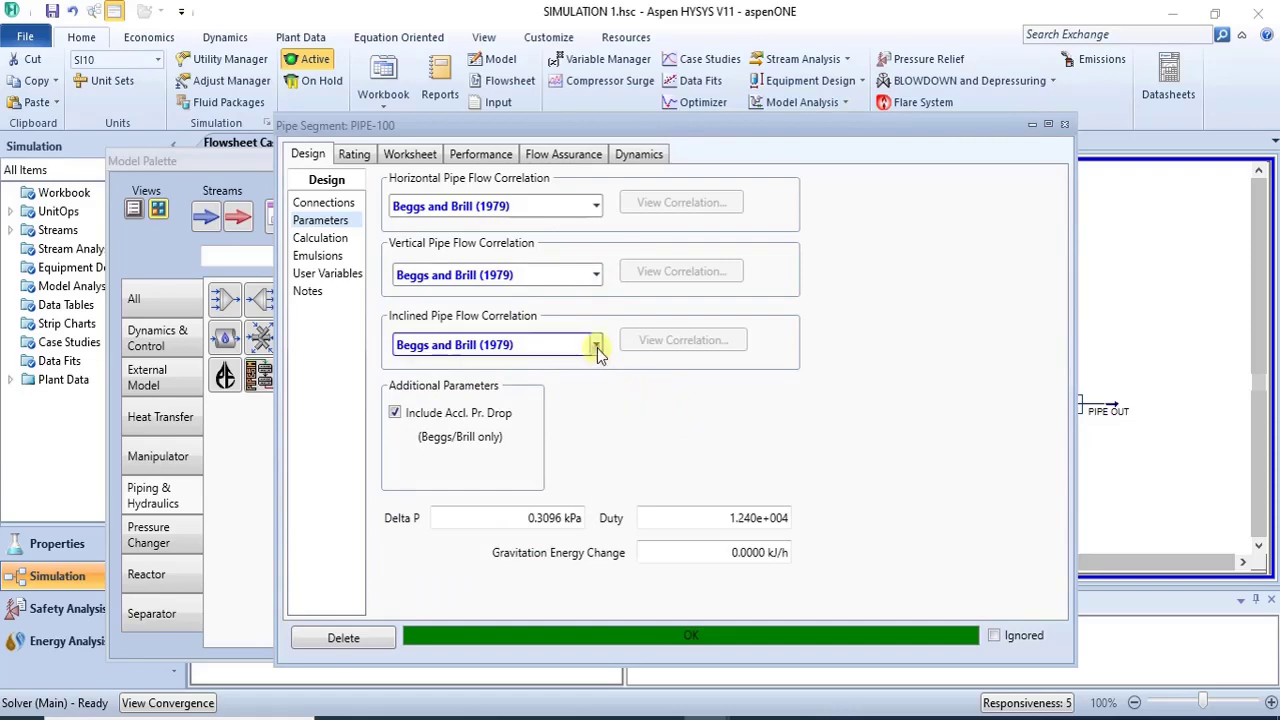
click(665, 412)
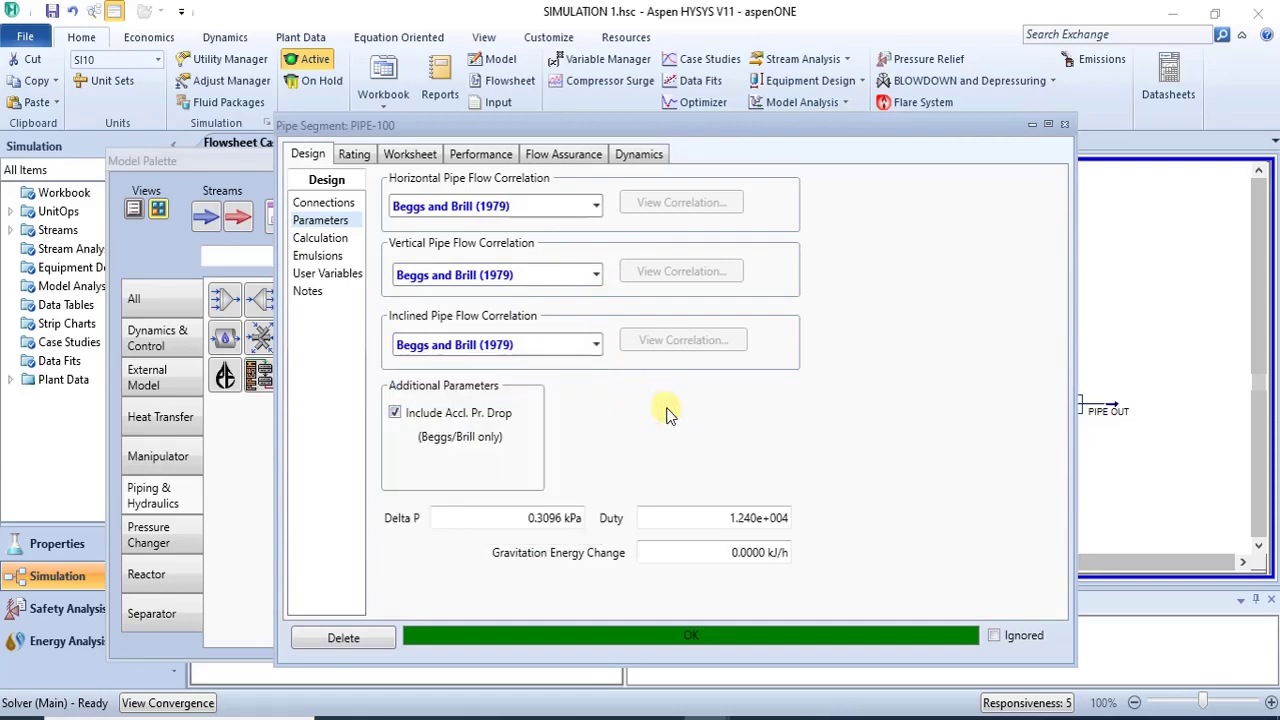
- Inspect the calculation parameters of PIPE-100 and return to its pressure drop and duty in the design parameters
click(328, 239)
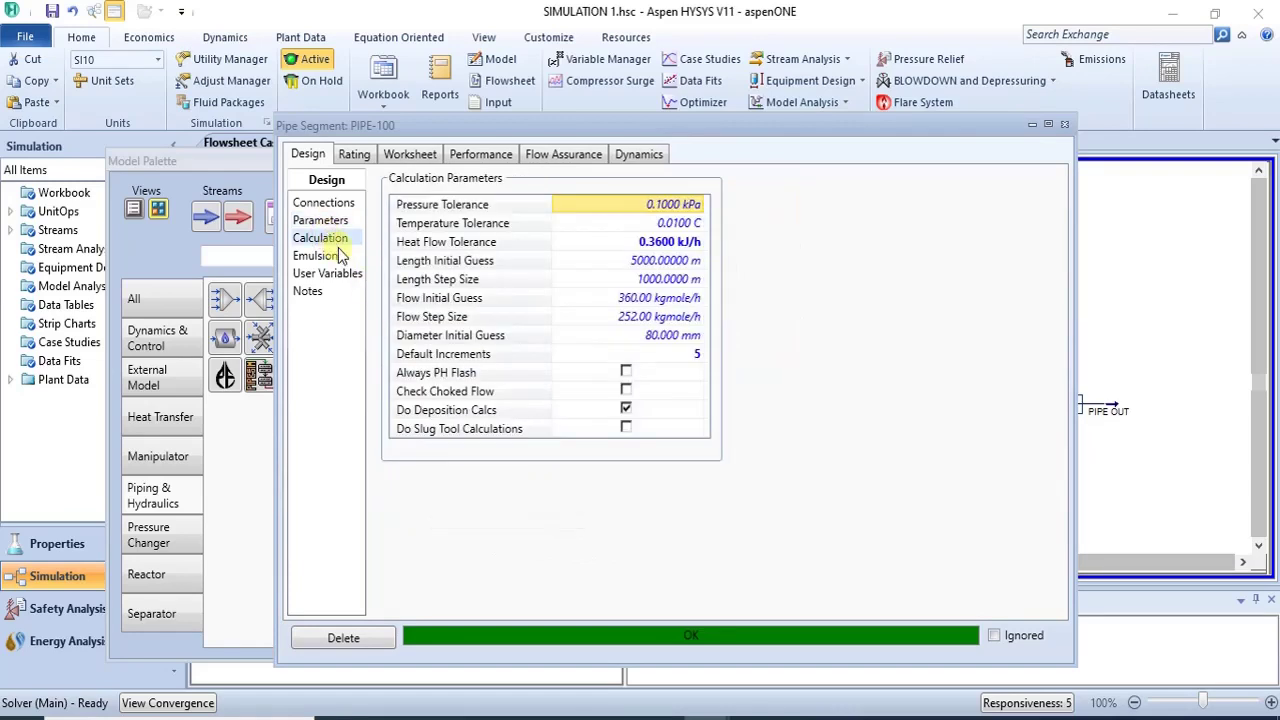
click(326, 219)
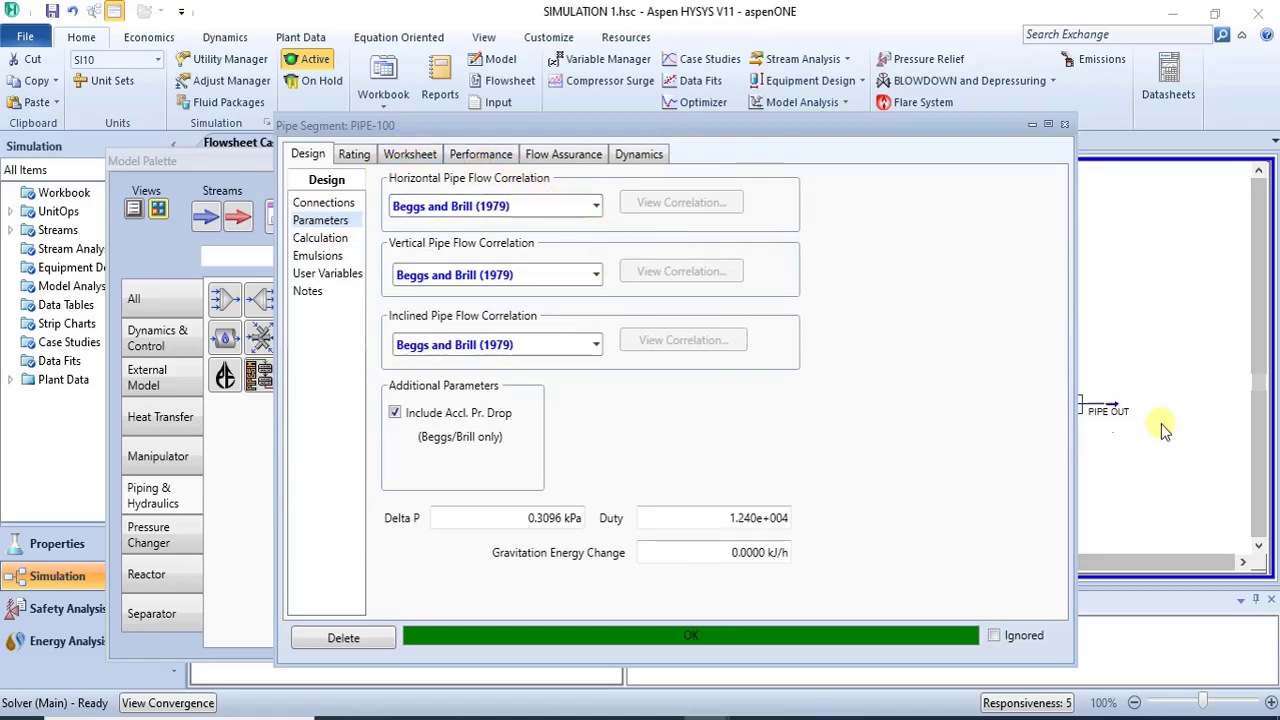
mouse_move(908, 122)
mouse_down()
mouse_move(641, 271)
mouse_move(910, 195)
mouse_move(893, 112)
mouse_move(926, 128)
mouse_up()
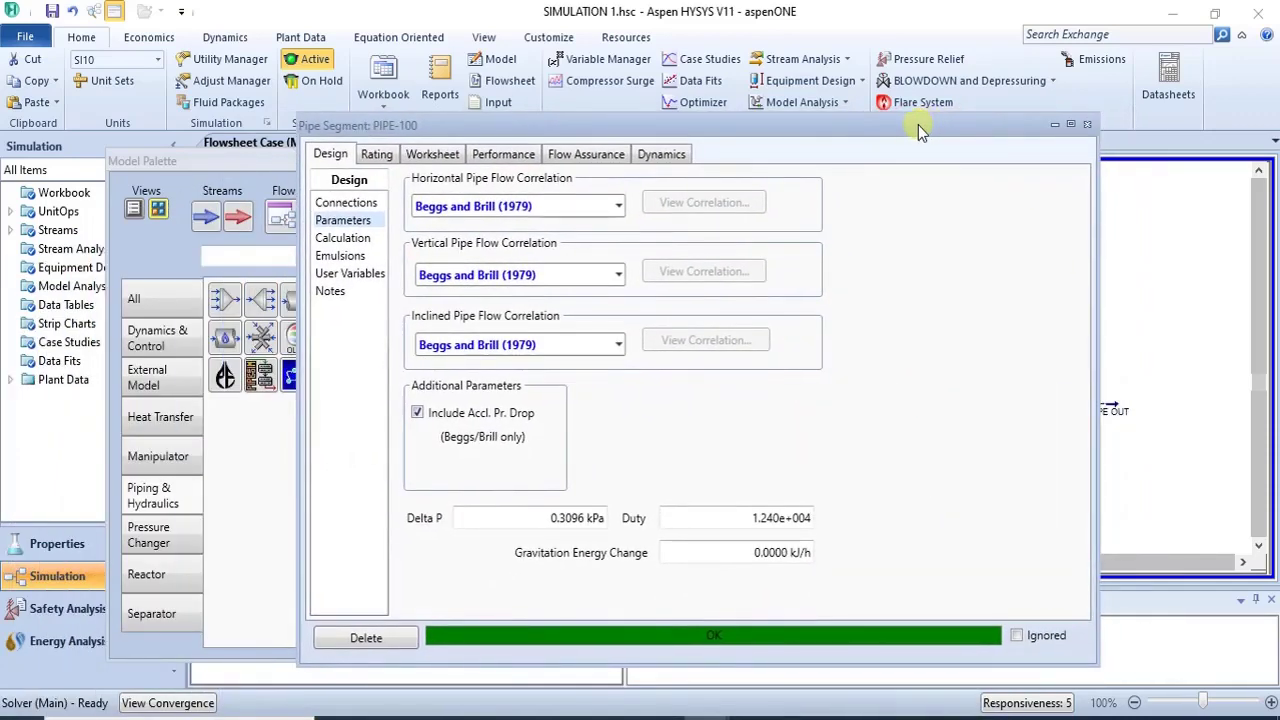
- Review the worksheet of PIPE-100 and the distances and elevations of its pipe network under performance
click(457, 158)
click(510, 152)
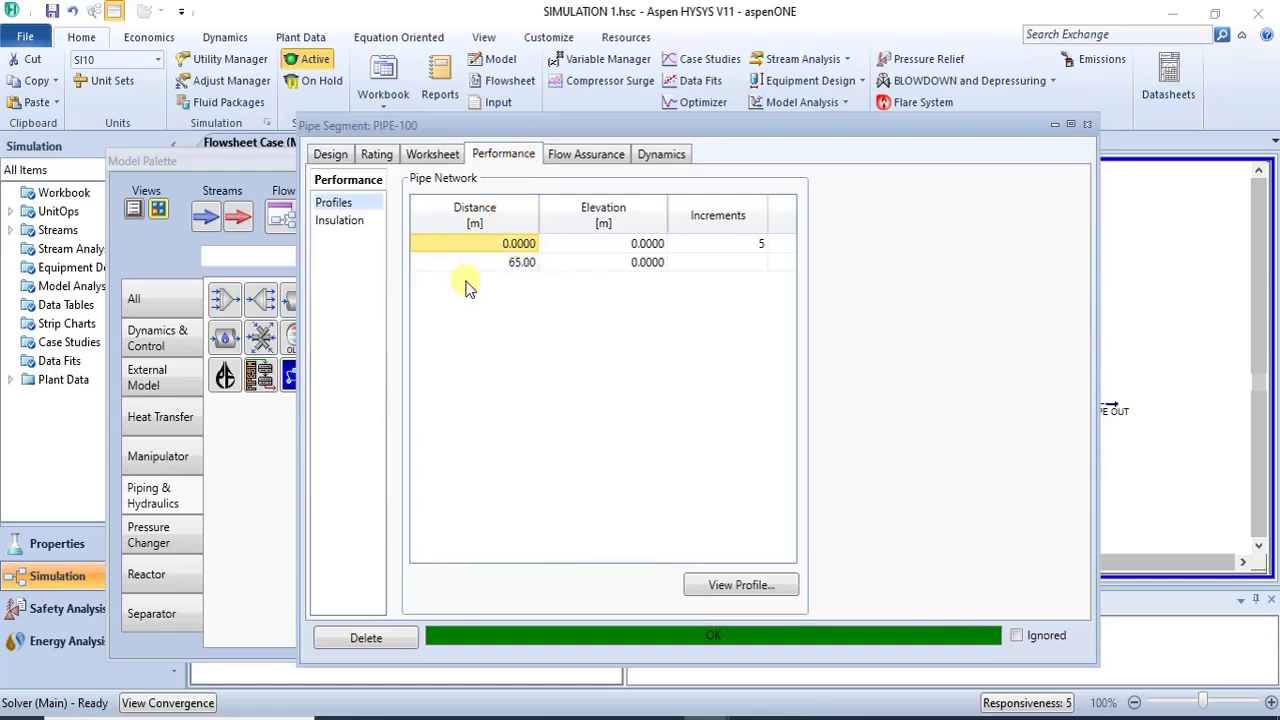
click(530, 263)
click(532, 263)
- View the pipe profile table of PIPE-100 maximized and examine all its columns from length to deposit volume
click(769, 597)
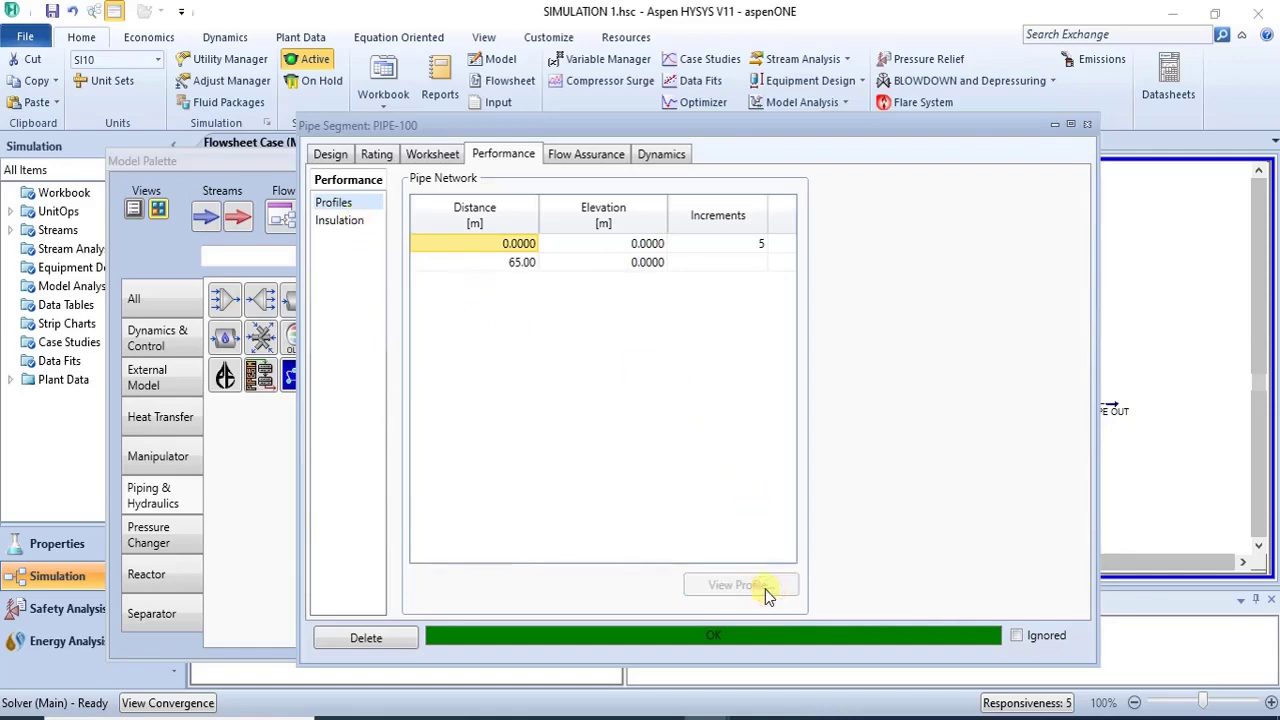
drag(497, 180, 756, 203)
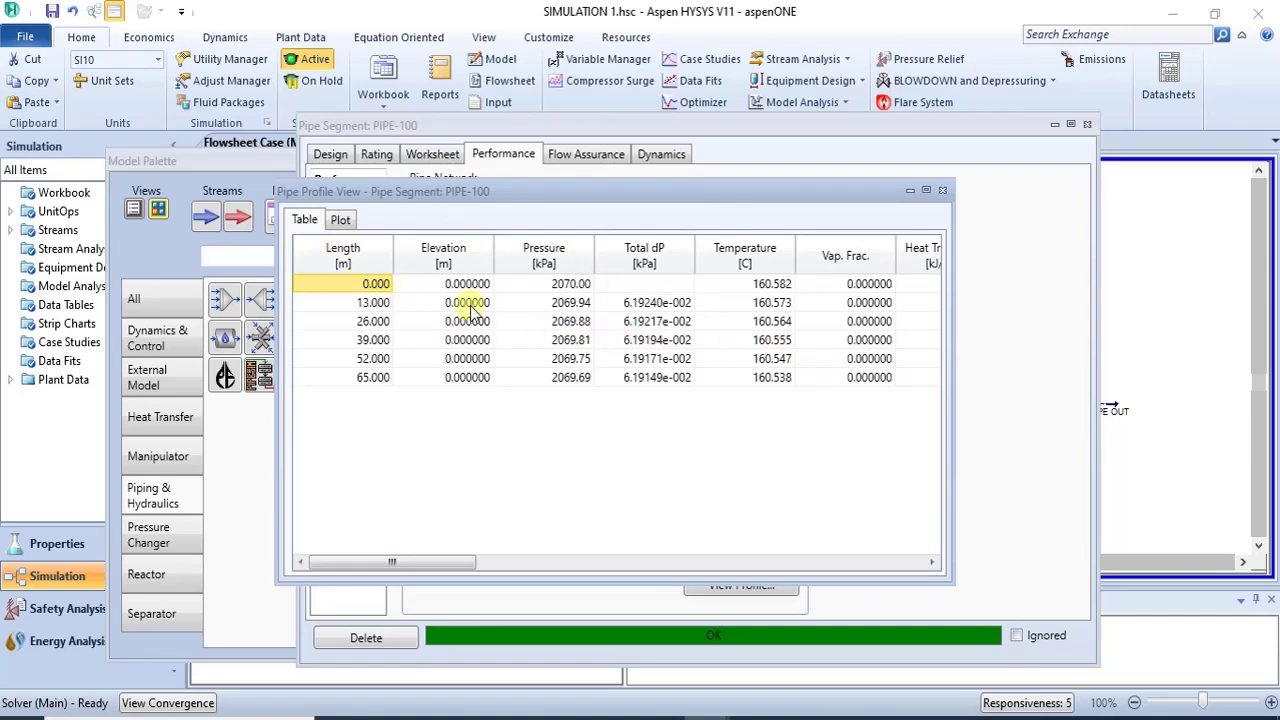
click(926, 191)
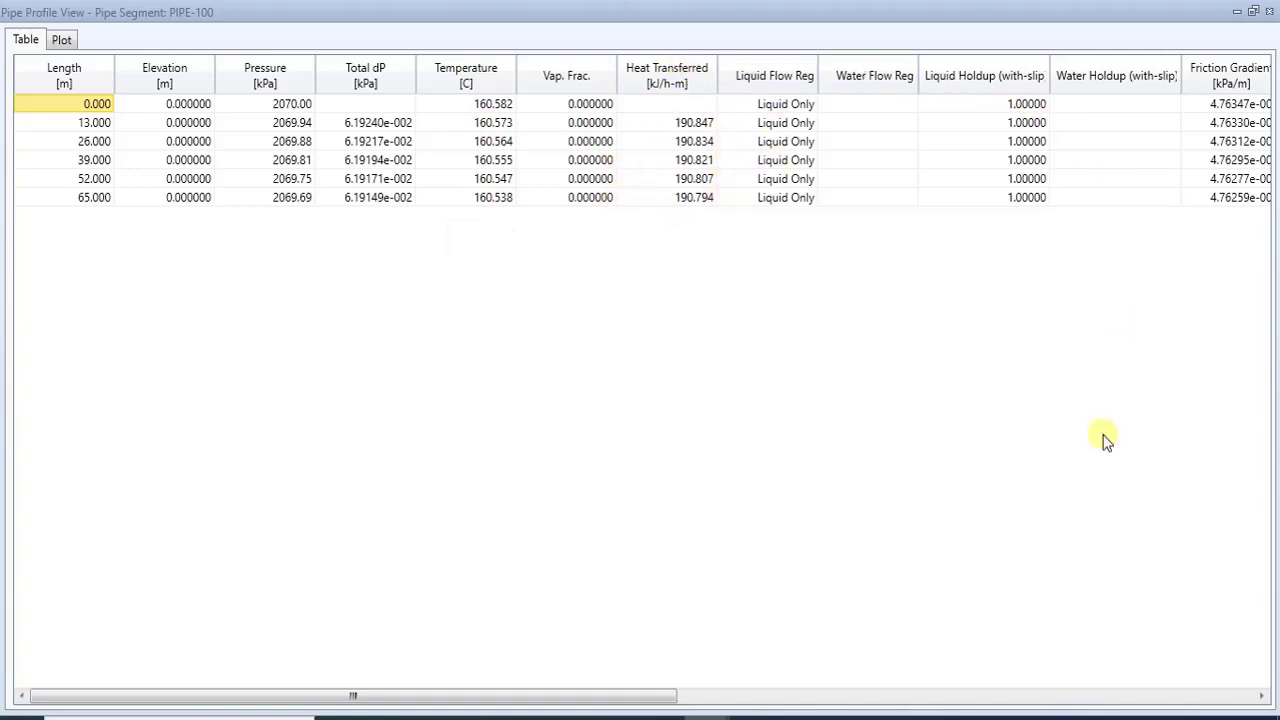
click(1012, 696)
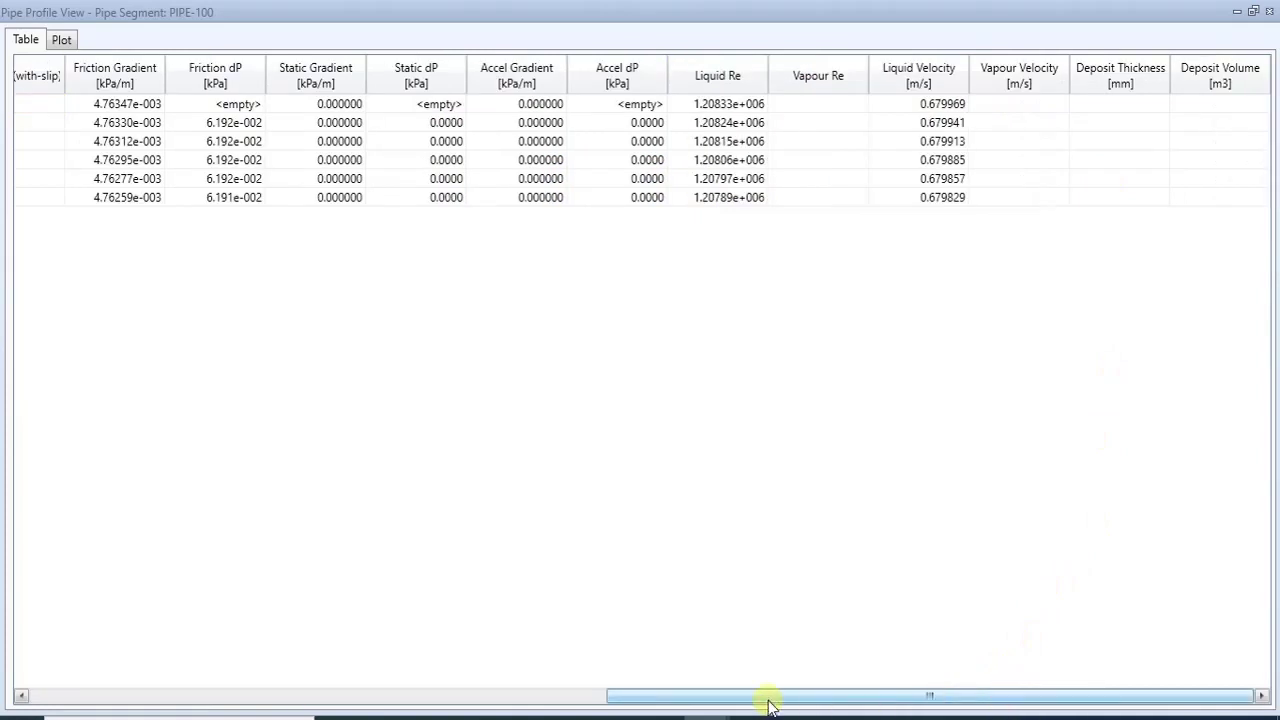
drag(647, 696, 49, 697)
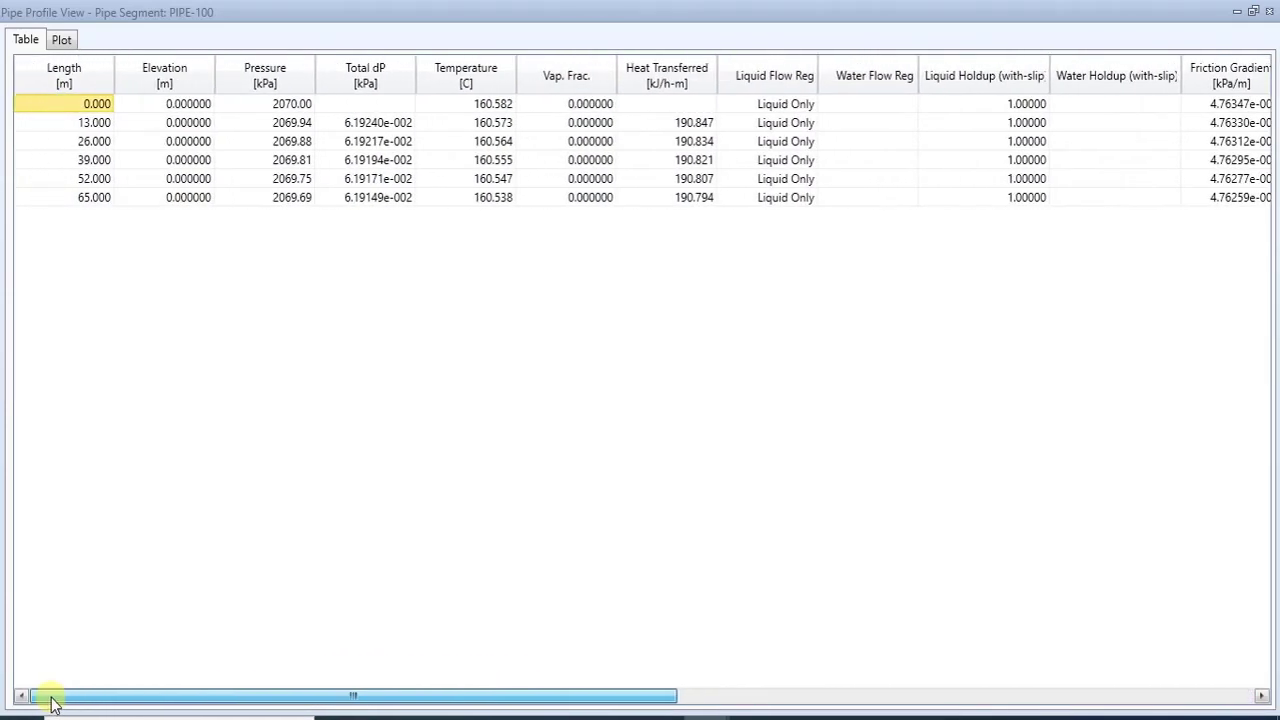
- Examine the elevation, temperature, pressure, vapour fraction and heat transfer profile plots of PIPE-100
click(62, 40)
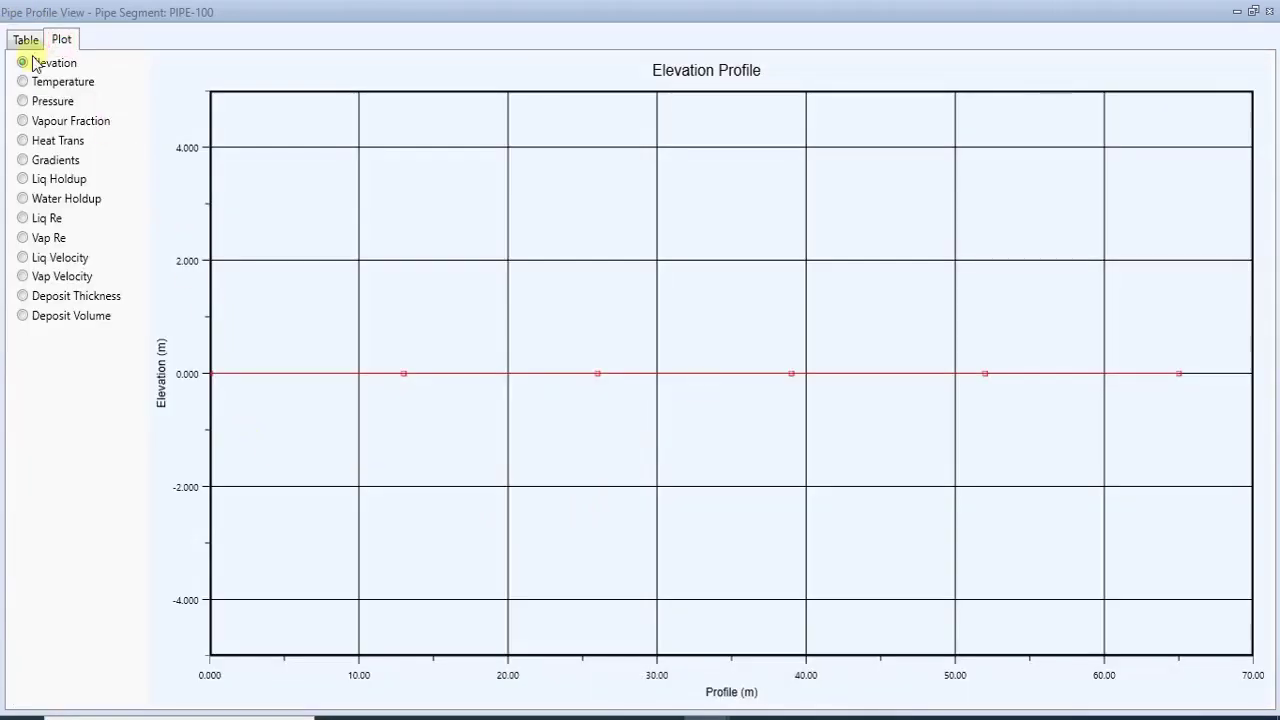
click(26, 40)
click(62, 40)
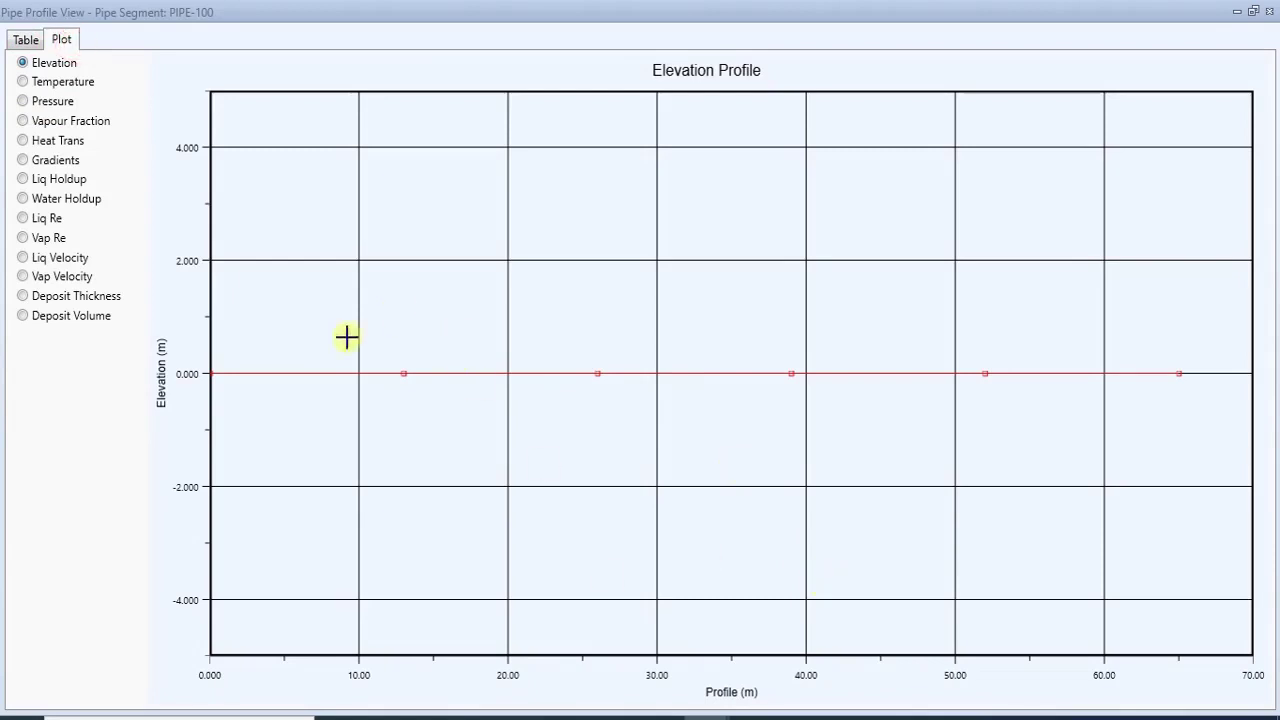
click(22, 81)
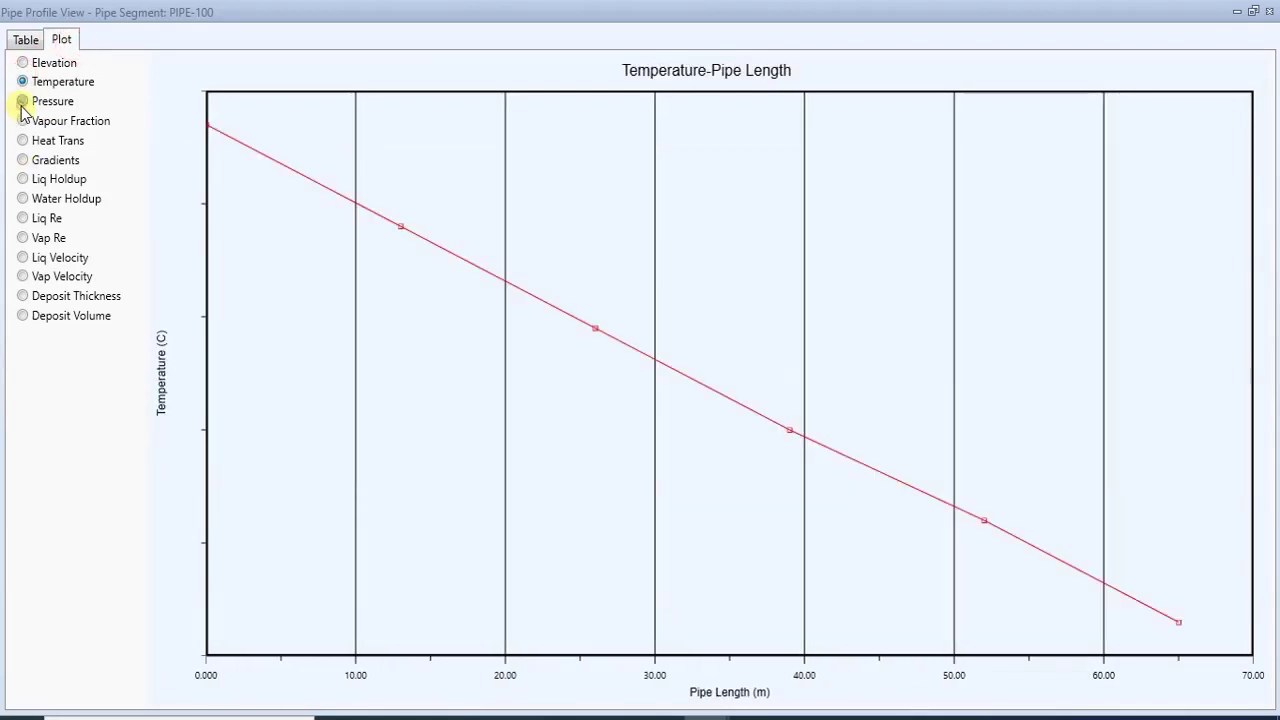
click(22, 101)
click(22, 121)
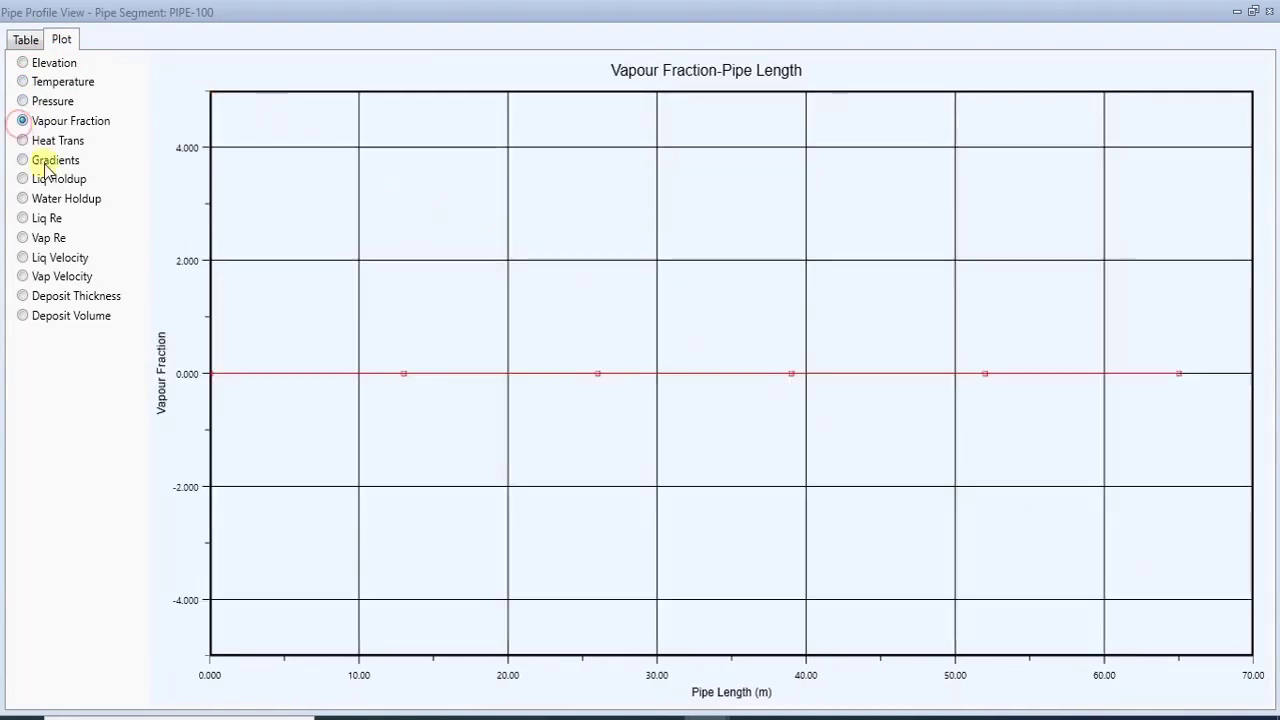
click(23, 141)
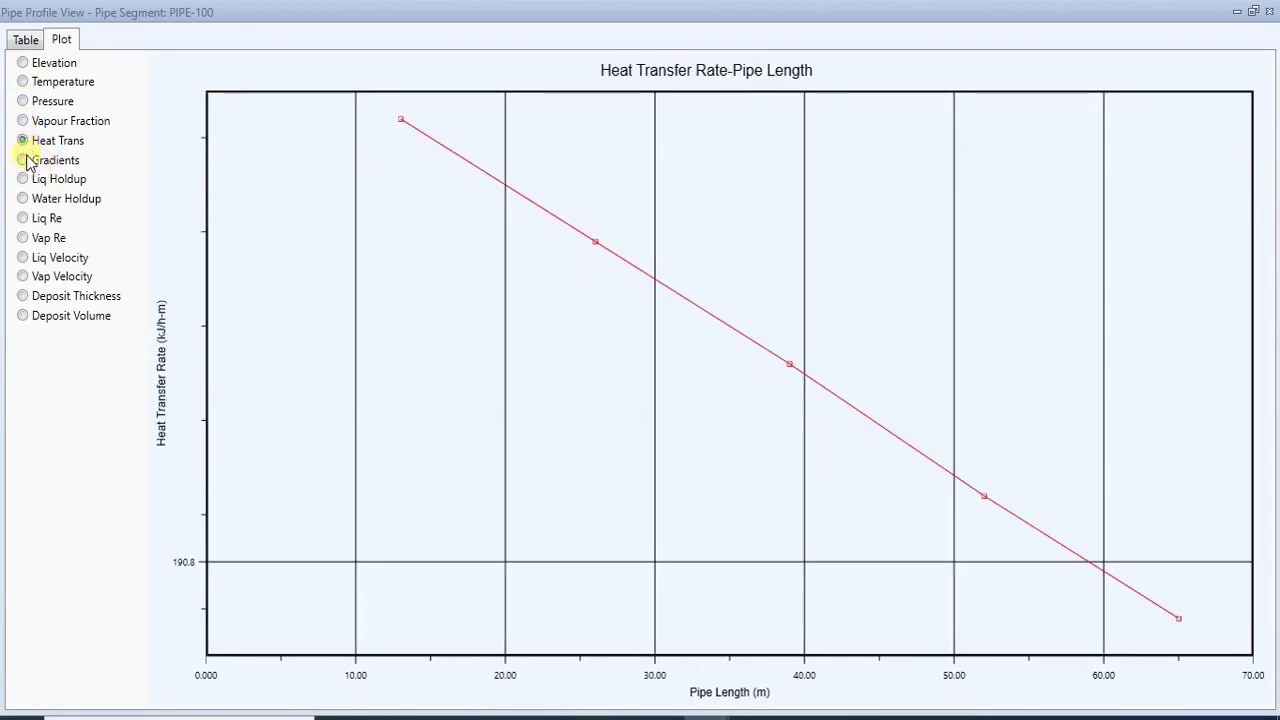
- Examine the gradients, liquid holdup, water holdup, vapour Reynolds number and vapour velocity plots of PIPE-100
click(22, 160)
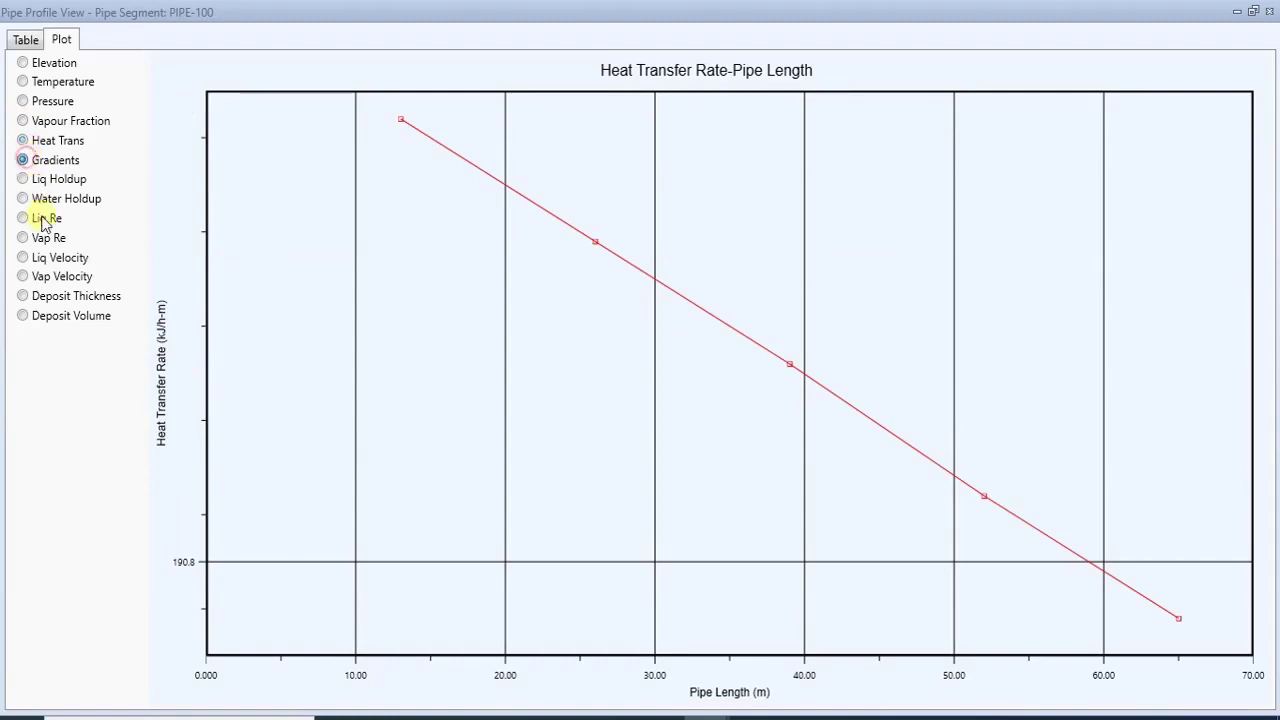
click(22, 180)
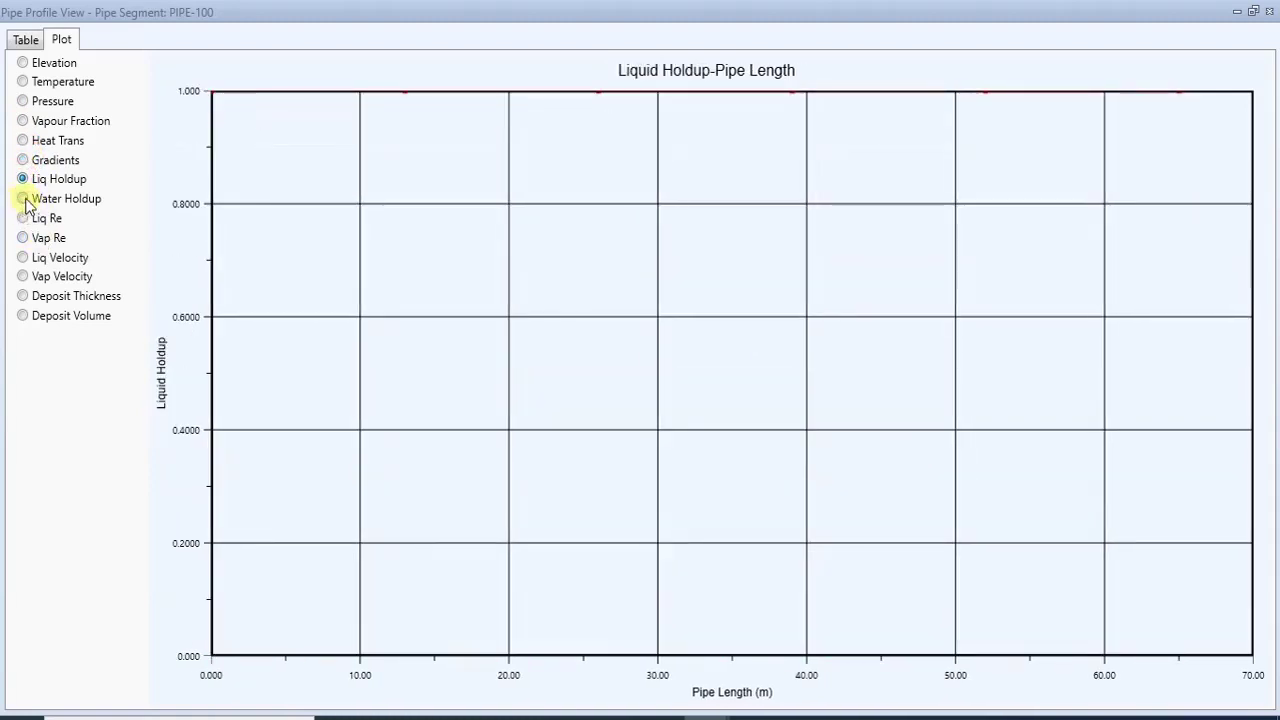
click(23, 200)
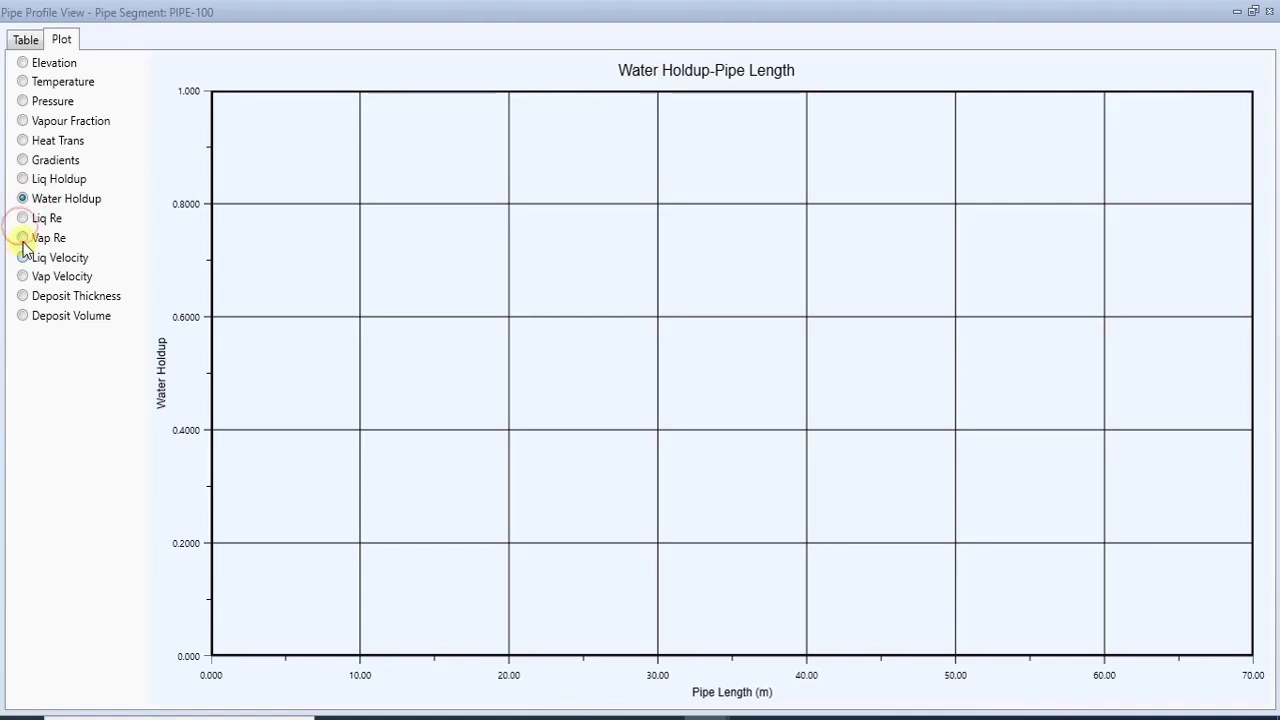
click(22, 240)
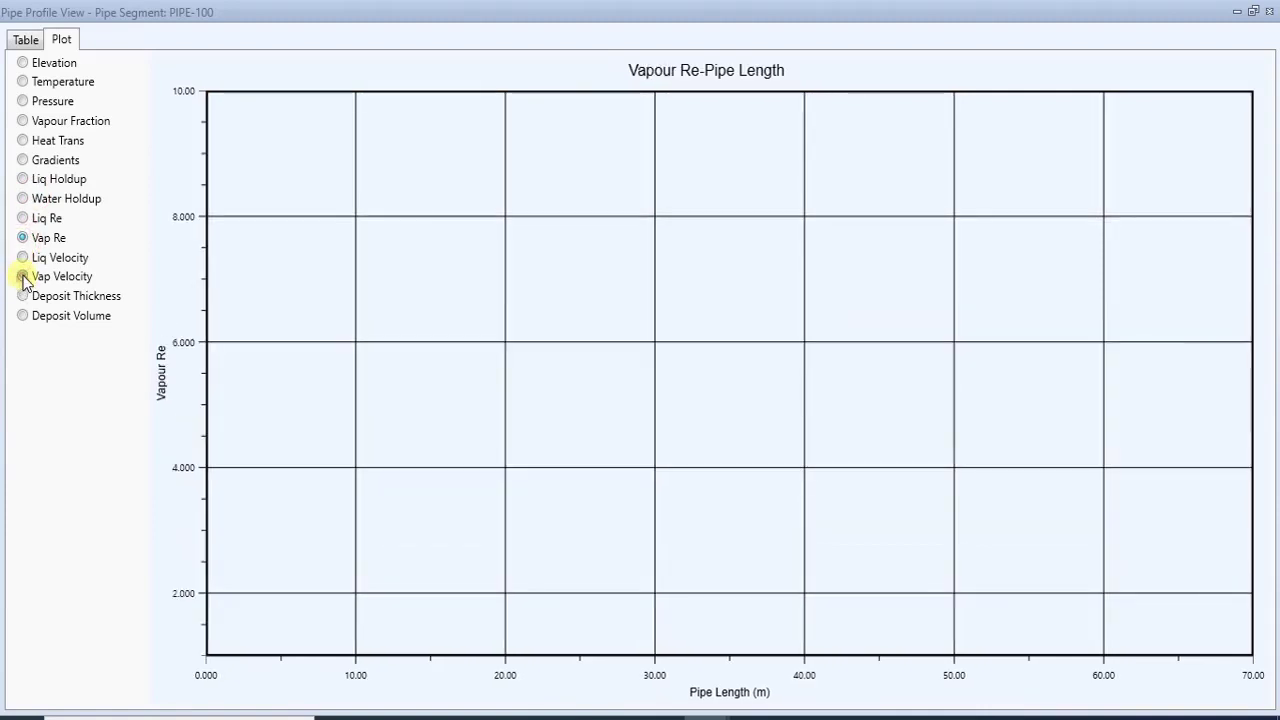
click(23, 277)
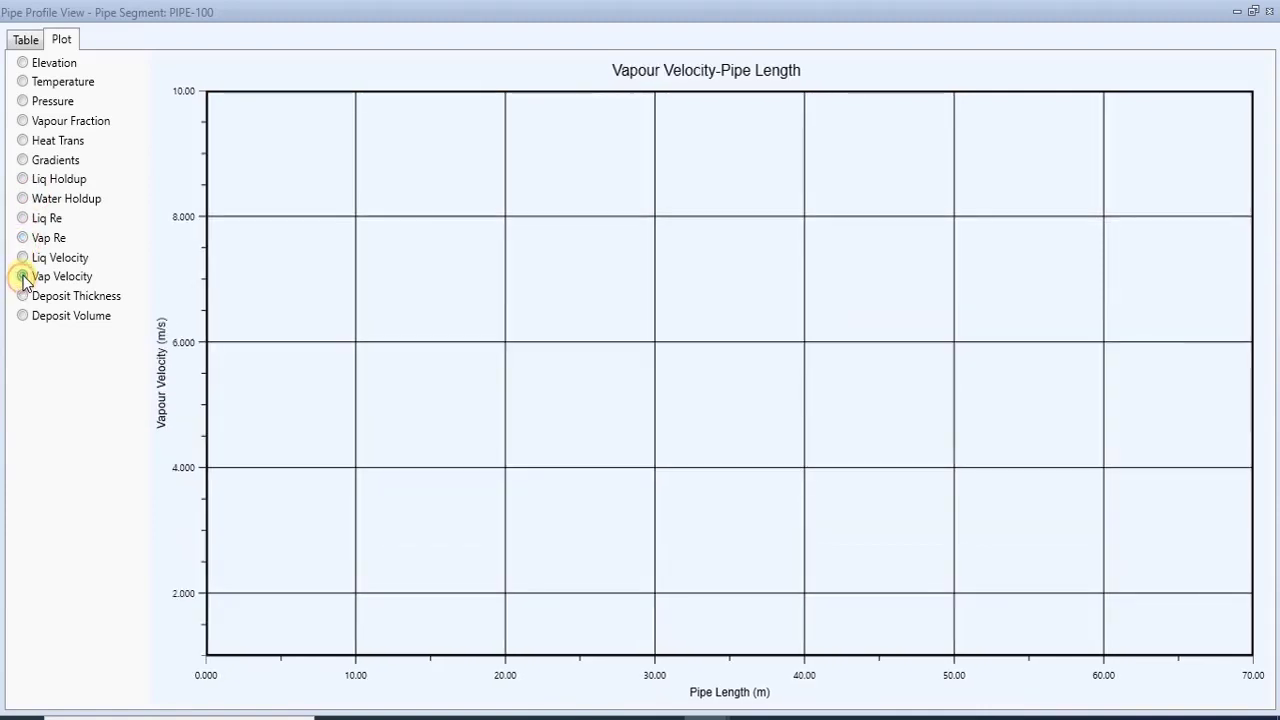
- Revisit the elevation and temperature plots, return to the profile table, restore its window size and close the pipe profile view
click(24, 64)
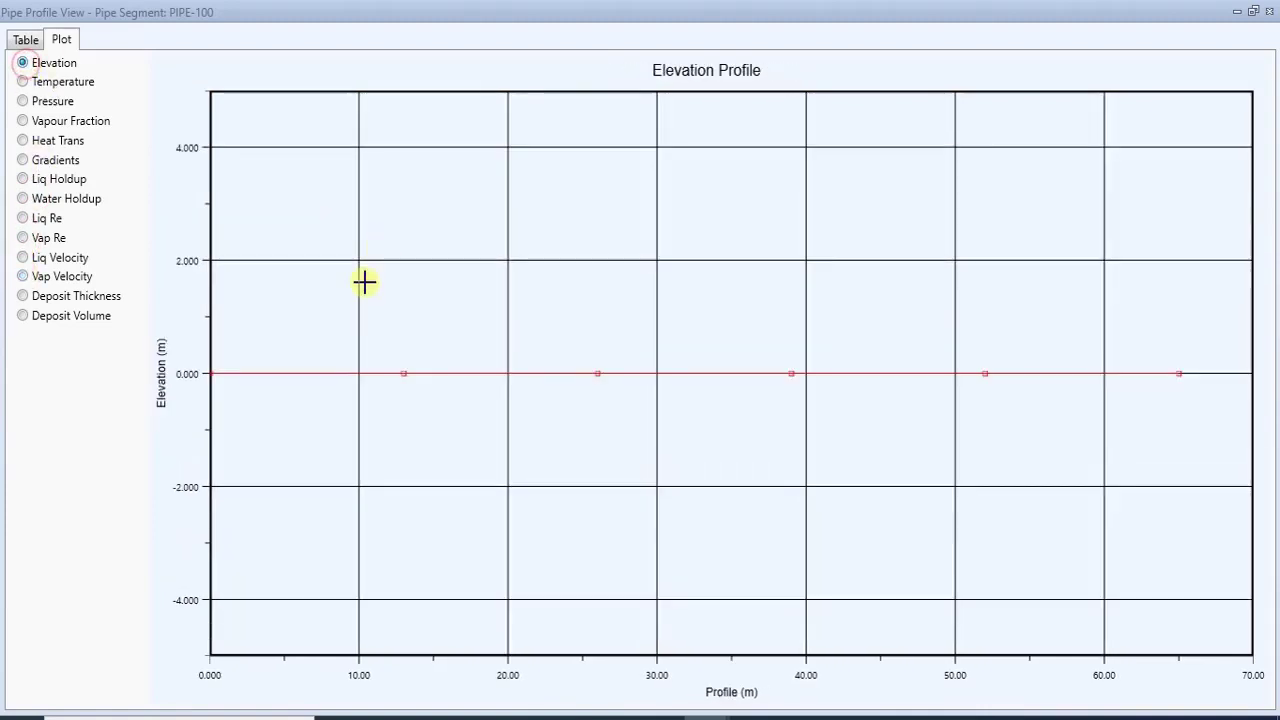
click(24, 84)
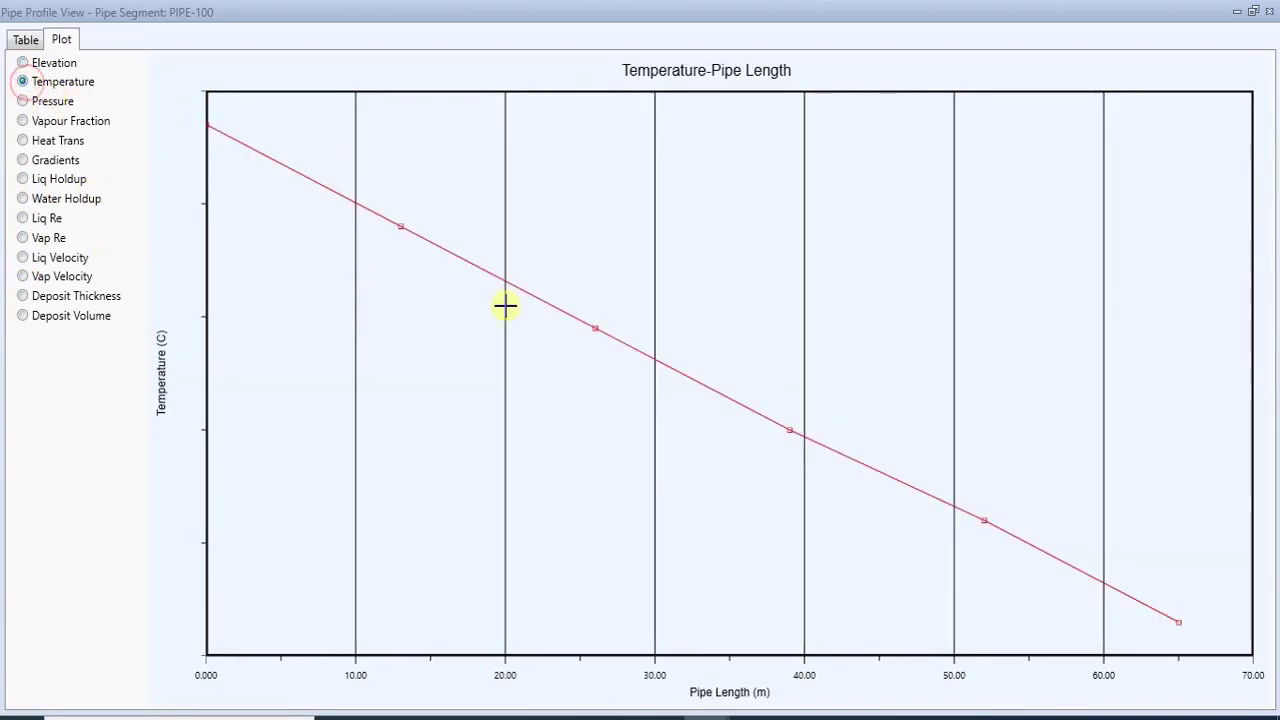
click(27, 41)
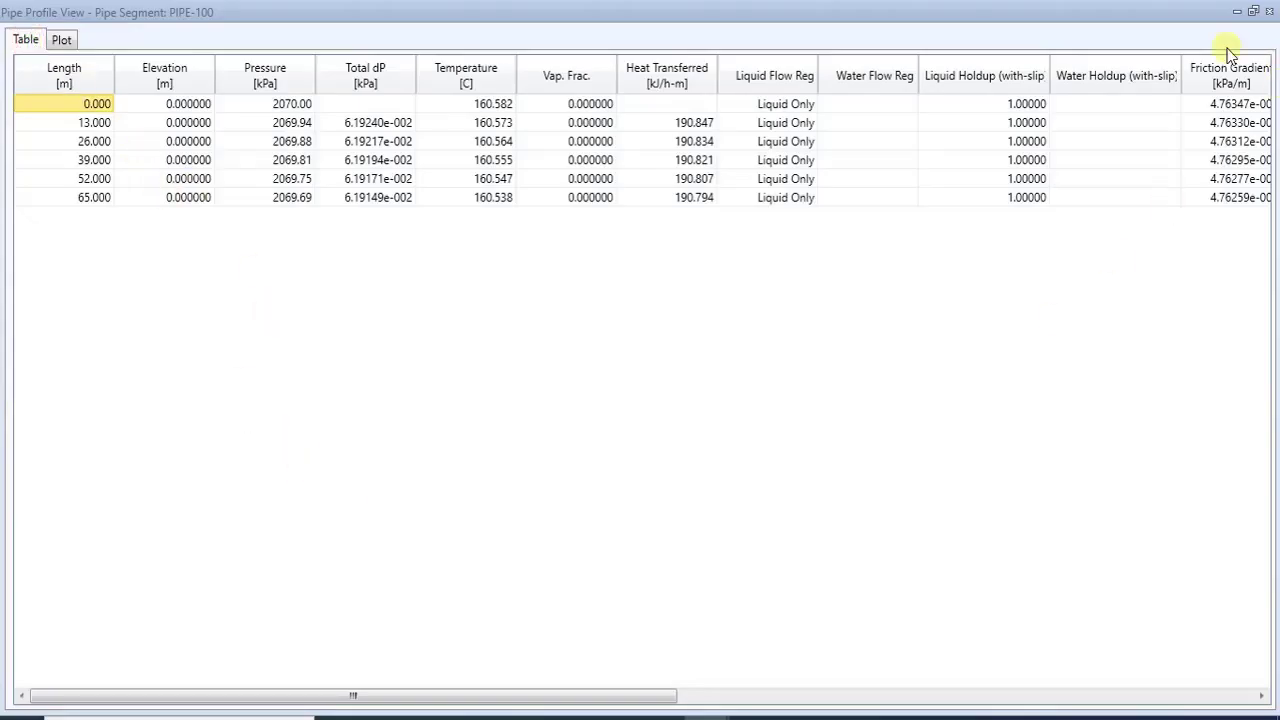
click(1253, 12)
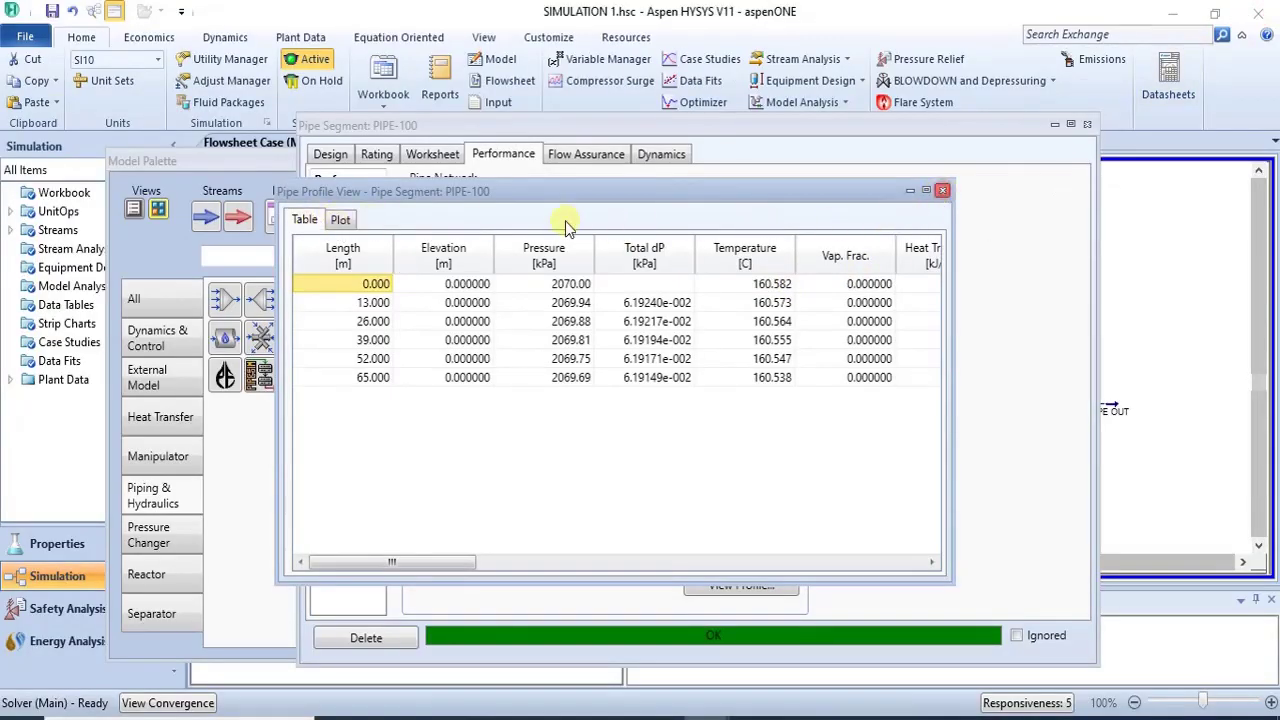
click(942, 190)
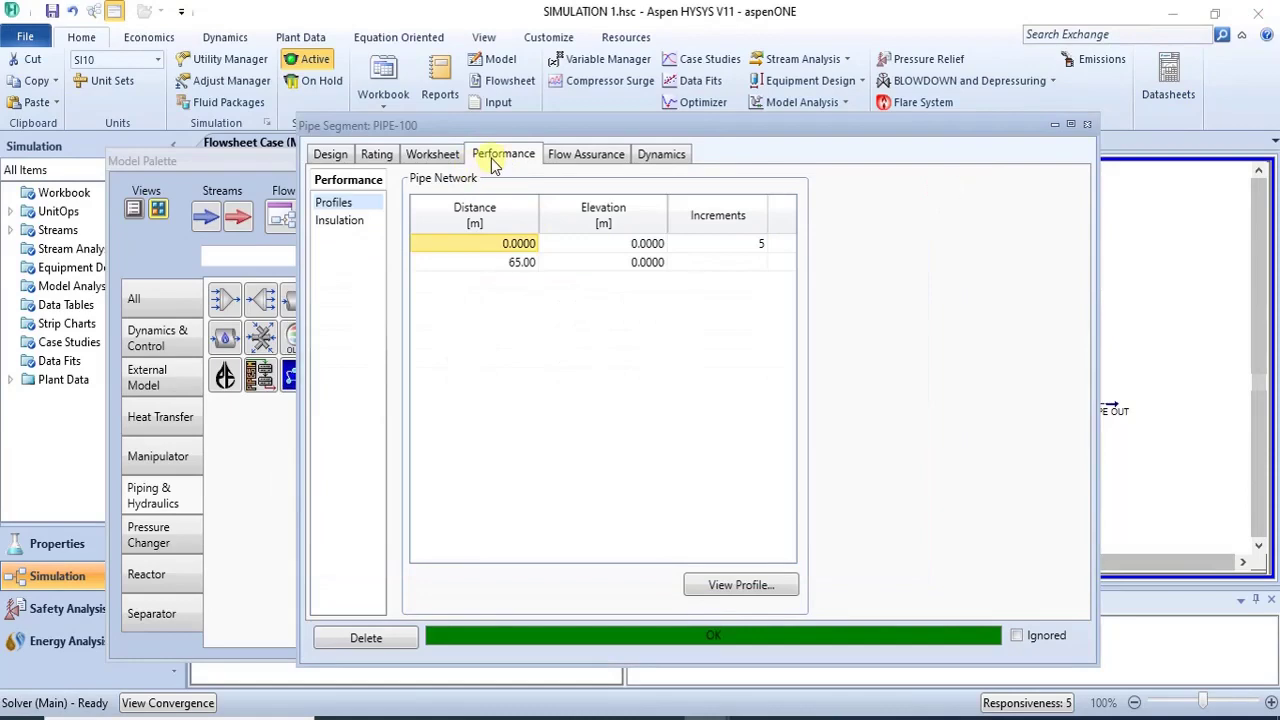
- Reopen the pipe profile view from the performance data of PIPE-100, check the temperature plot and close the view
click(745, 585)
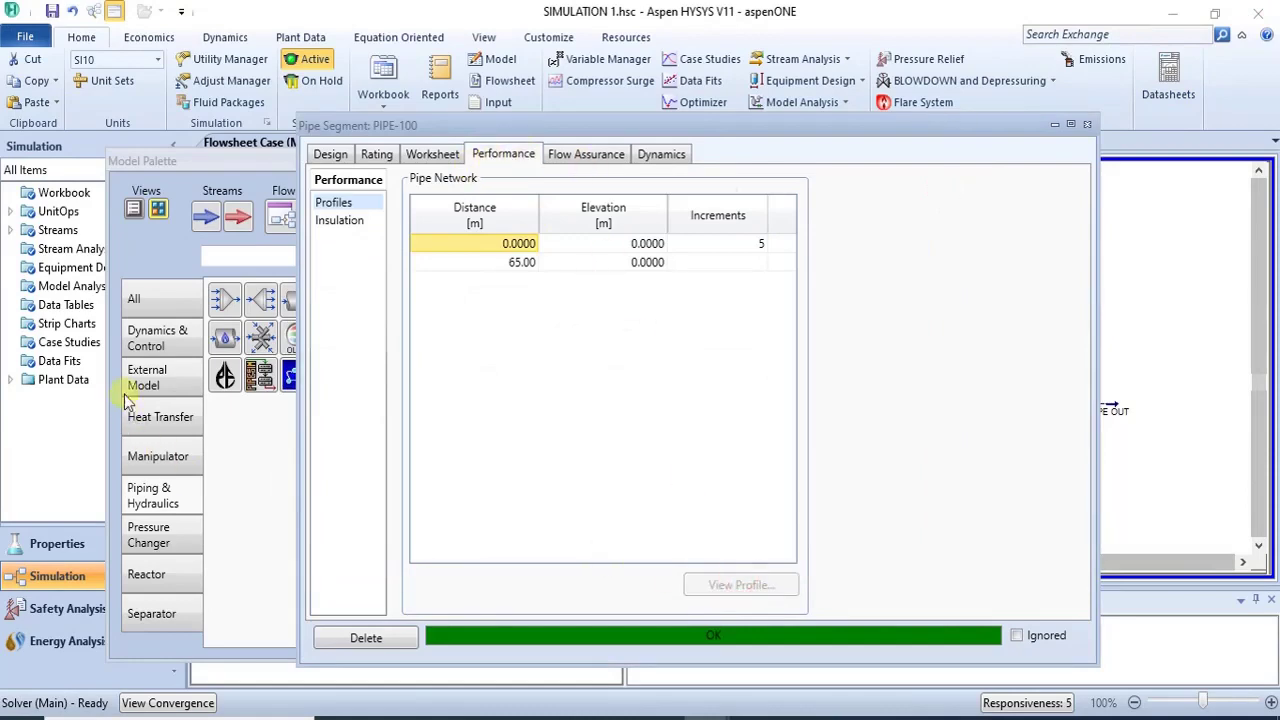
click(121, 231)
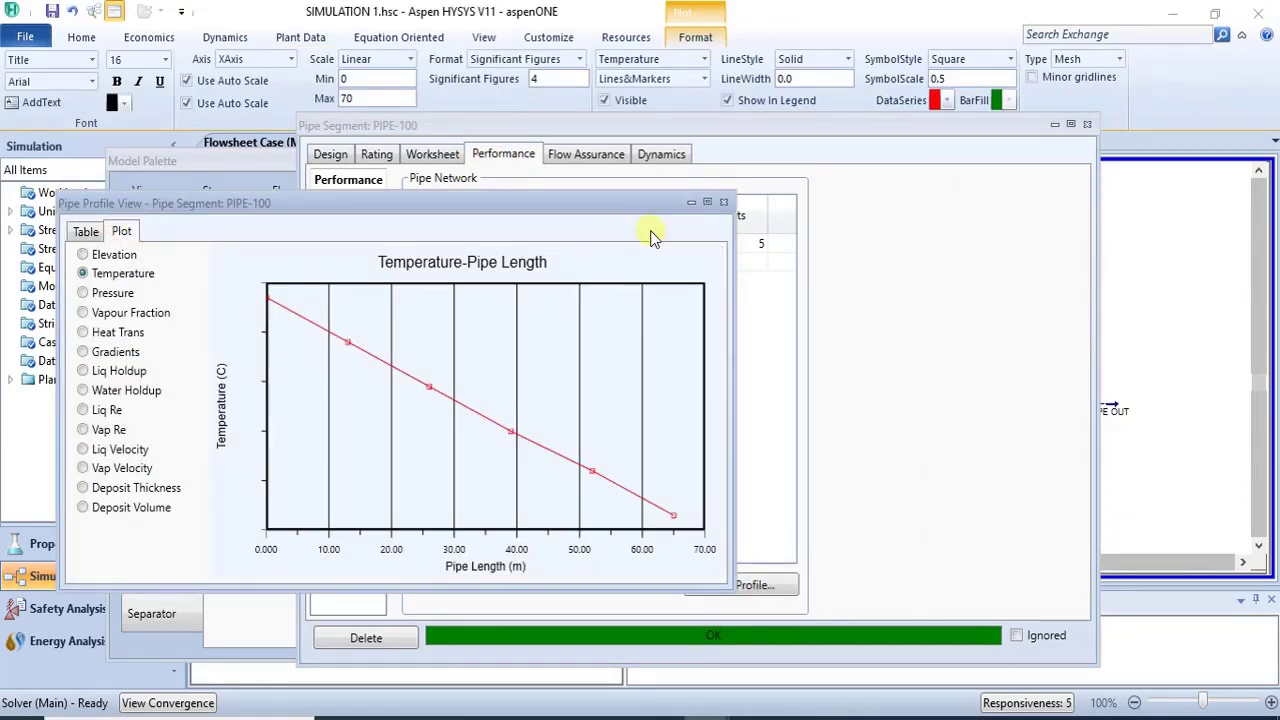
click(727, 204)
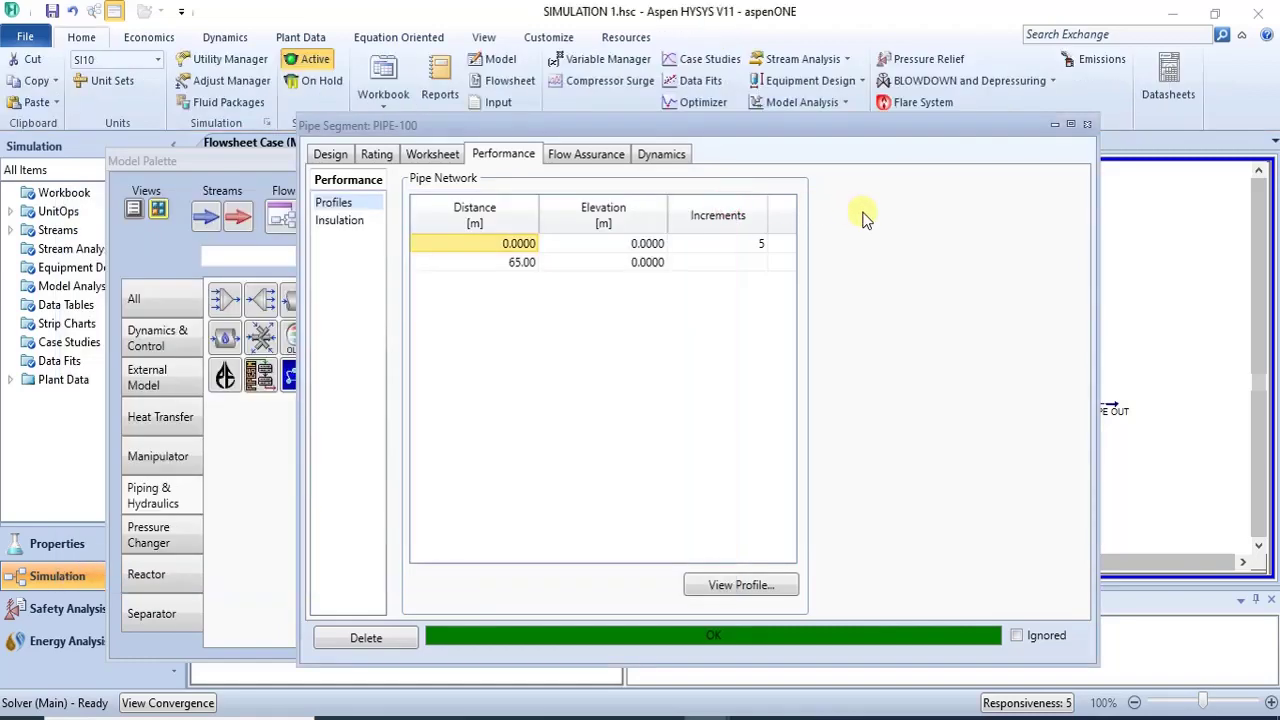
- Review the worksheet conditions, performance, rating dimensions and design connections of PIPE-100, and close its property view
click(428, 155)
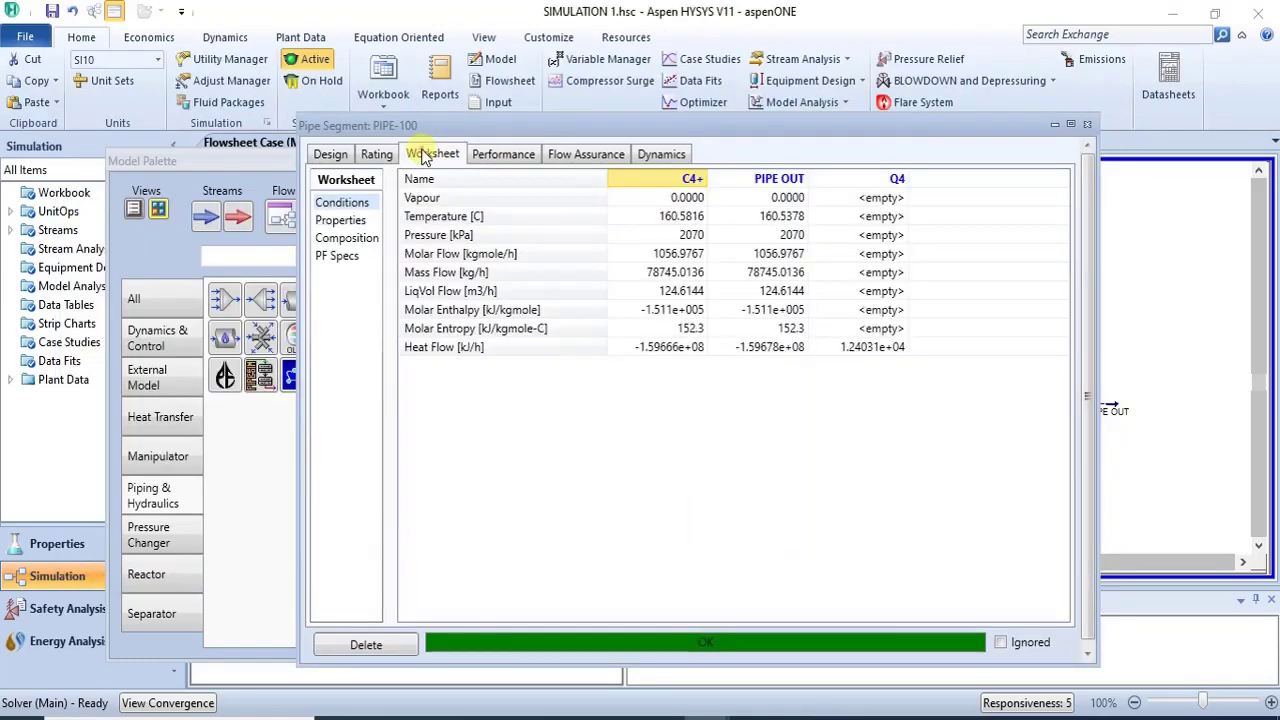
click(488, 156)
click(378, 156)
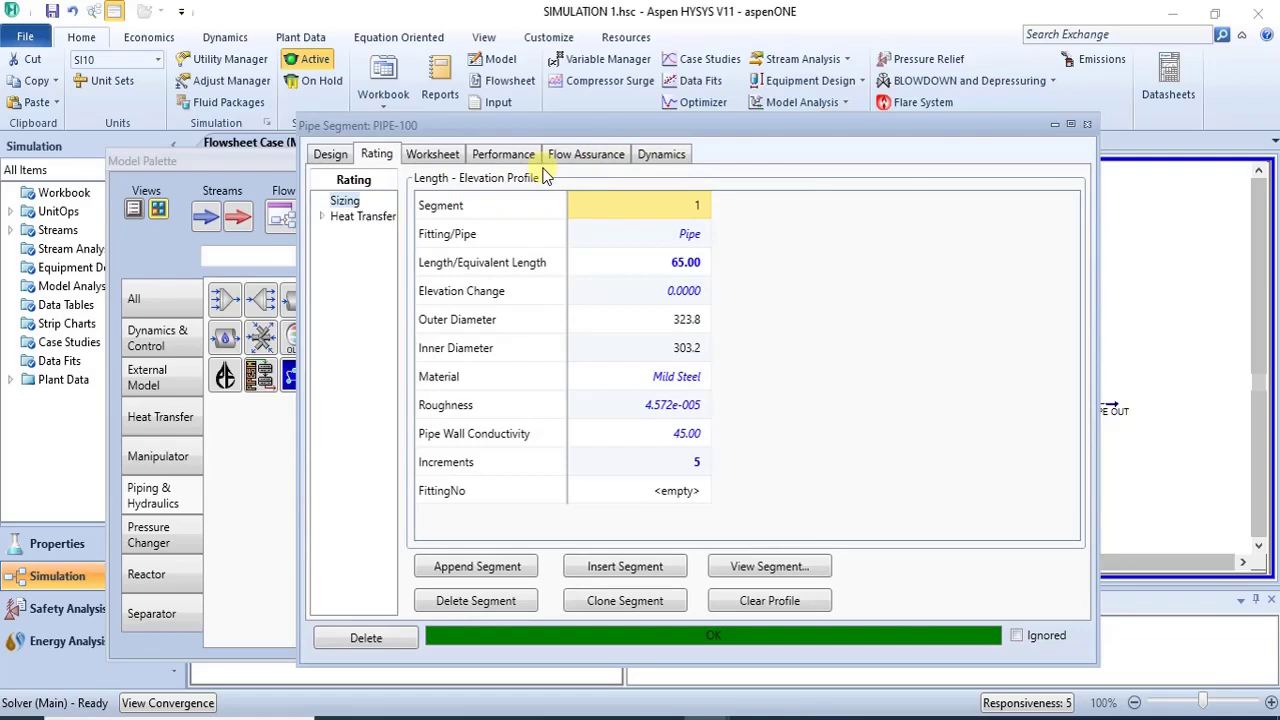
click(325, 158)
click(350, 205)
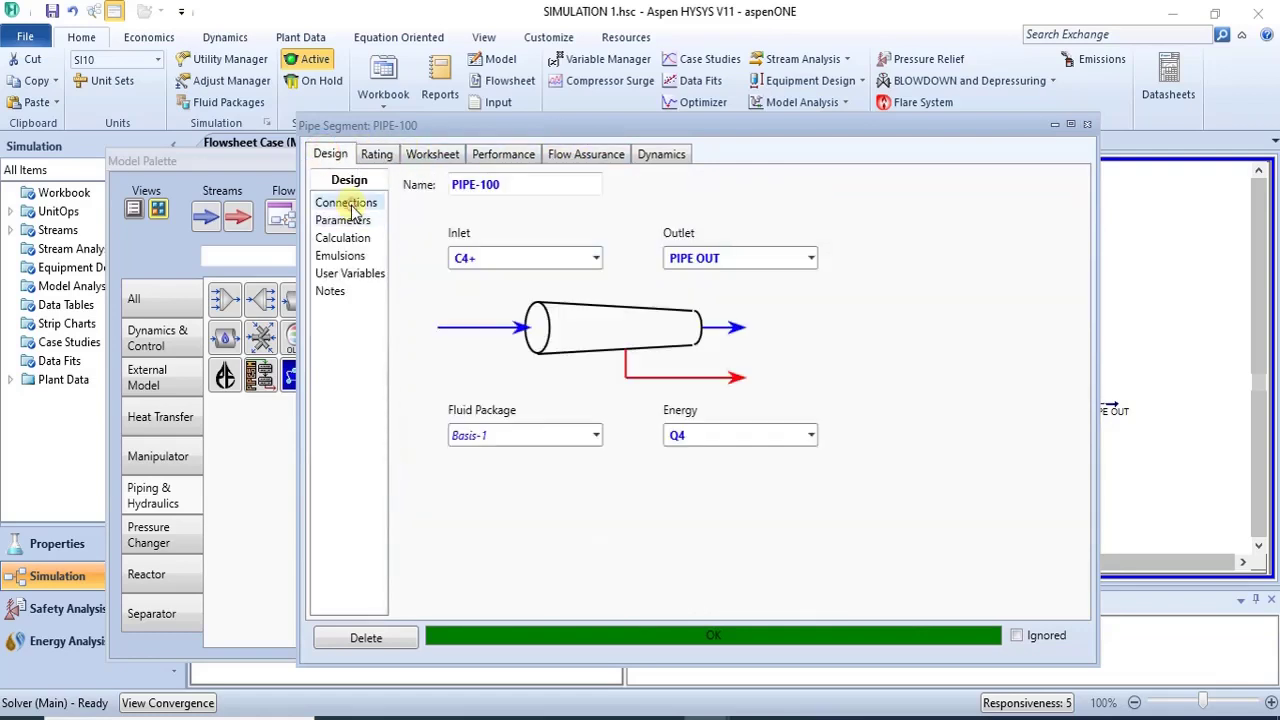
click(1087, 127)
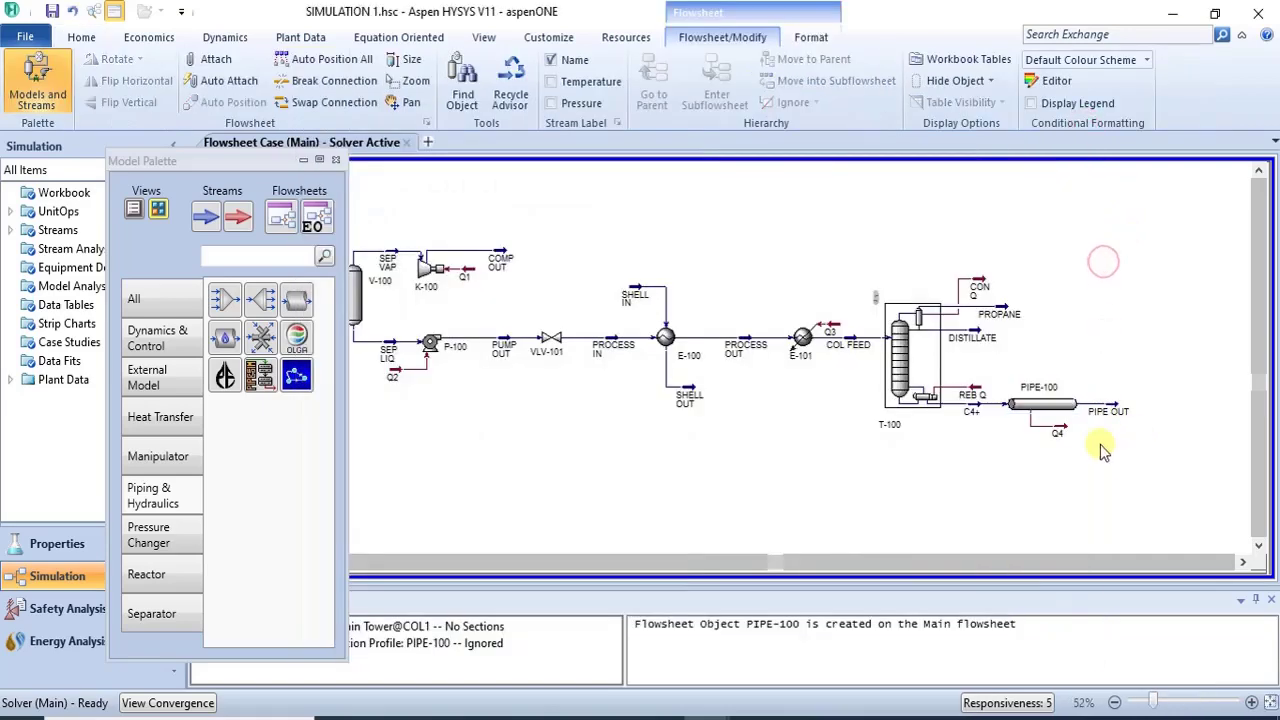
- Reopen PIPE-100 from the flowsheet to check its inlet, outlet and energy connections, and close it
double_click(1057, 418)
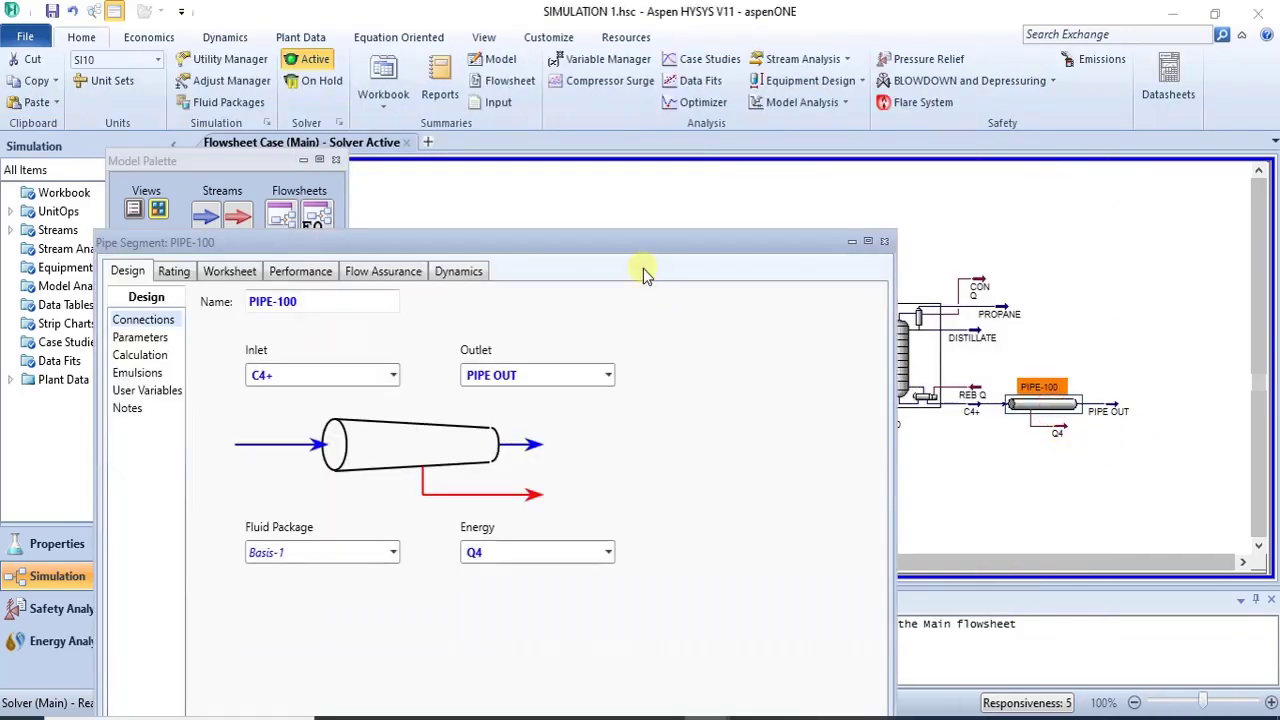
drag(645, 247, 798, 148)
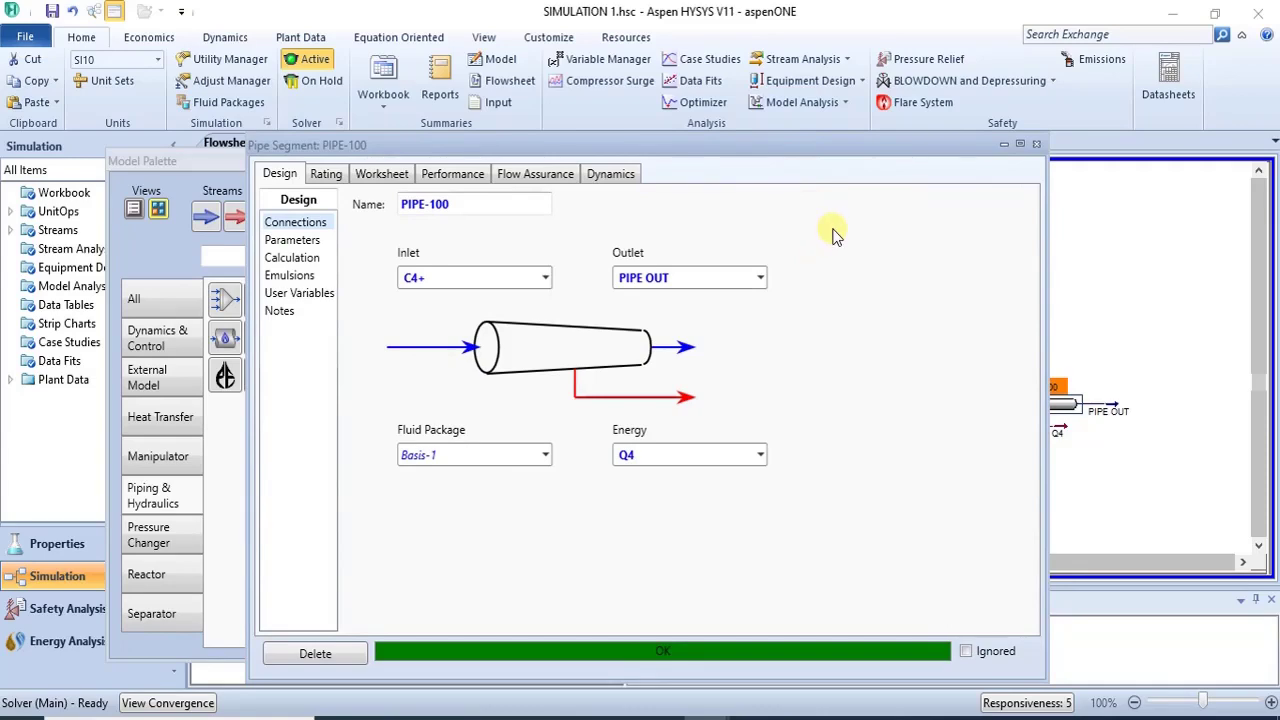
click(1036, 143)
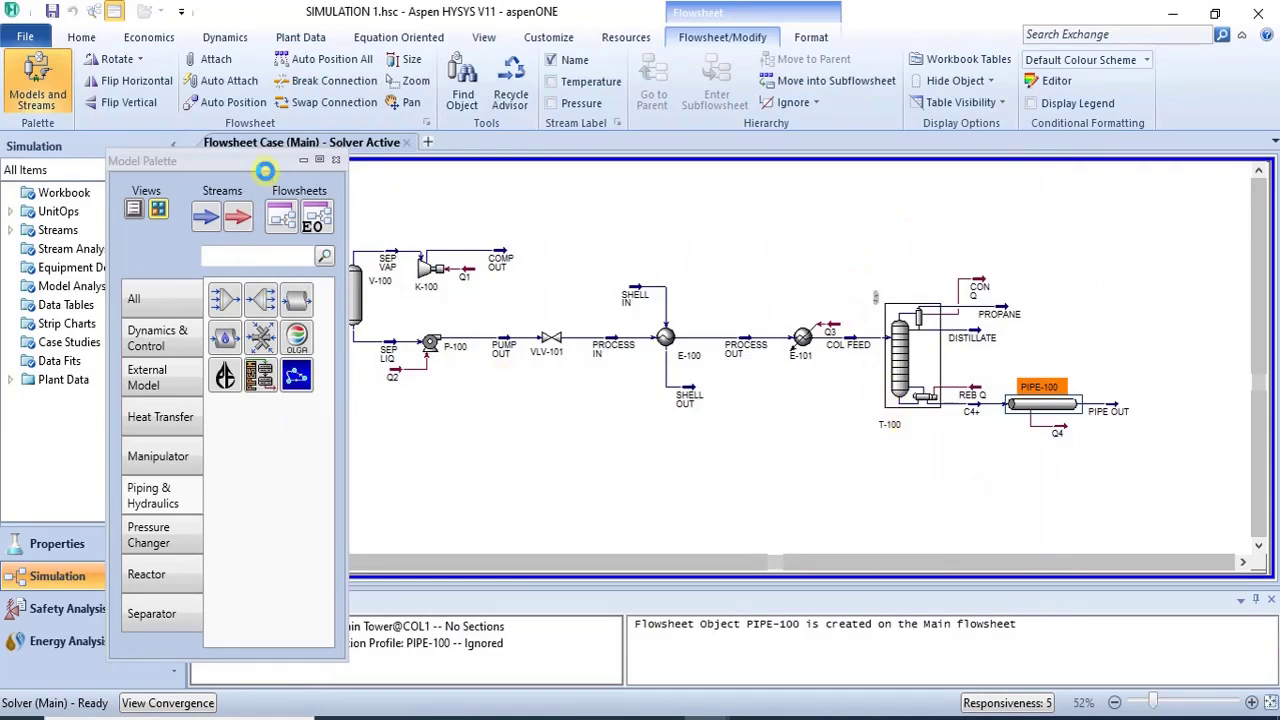
- Close the model palette and deselect PIPE-100 to leave the whole flowsheet in view
click(340, 165)
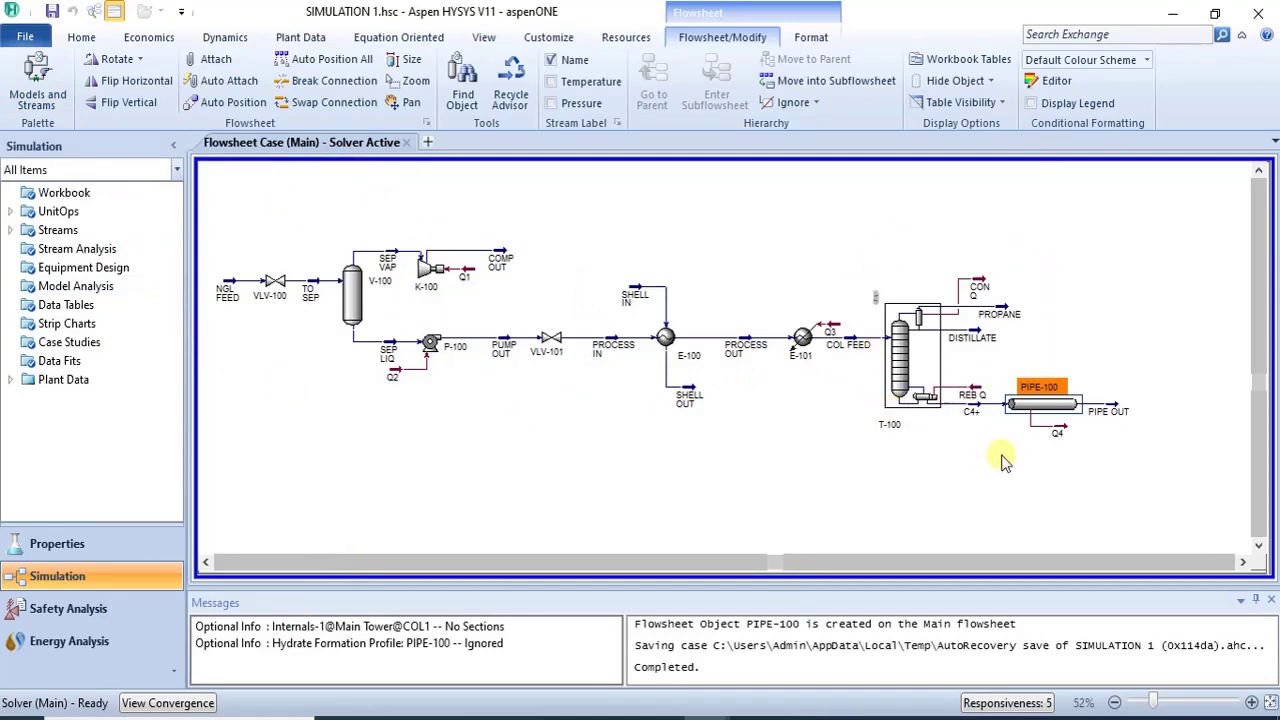
click(1106, 440)
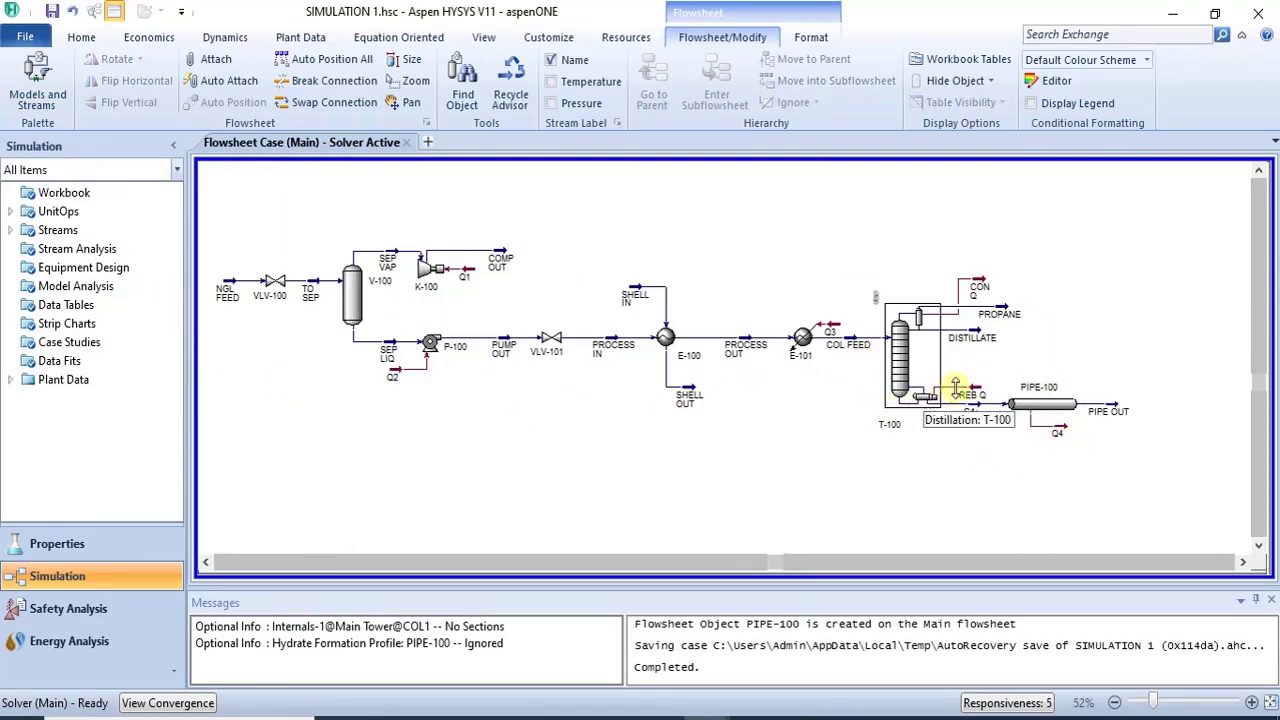
mouse_move(968, 395)
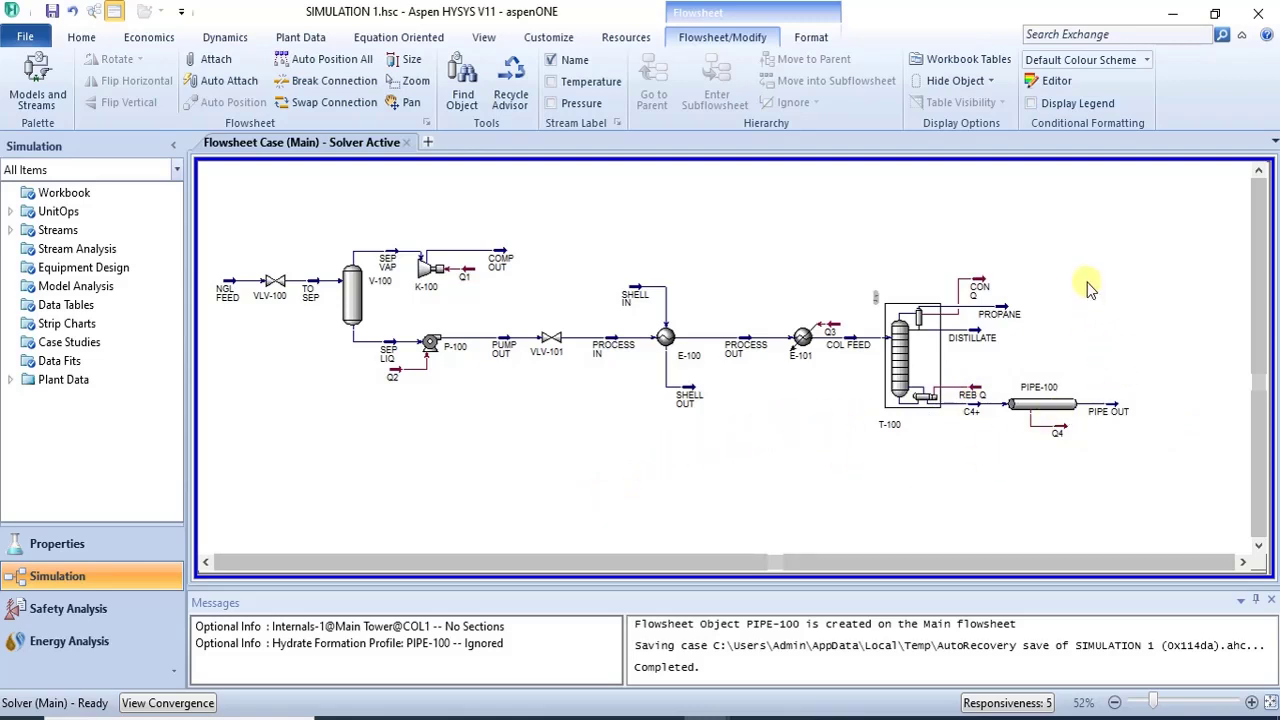
- Open PIPE-100, review its worksheet conditions, pipe segment sizing and design connections, and close it
double_click(1042, 404)
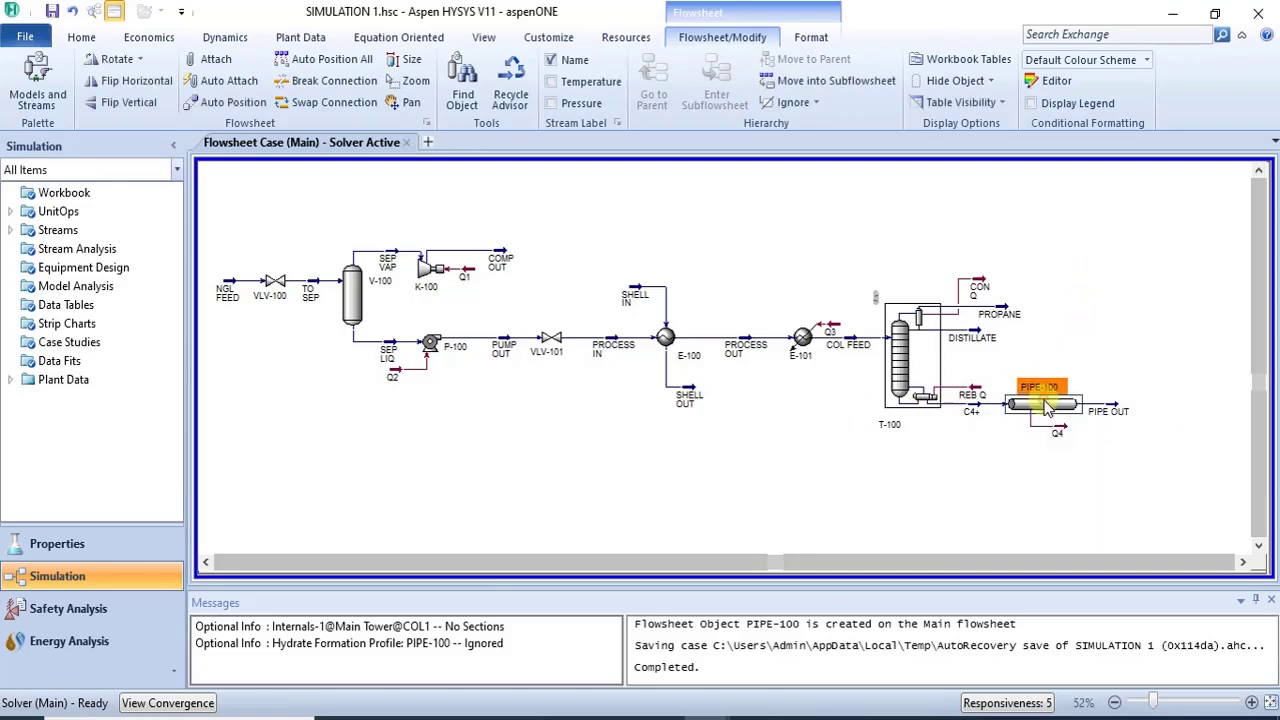
drag(570, 290, 685, 179)
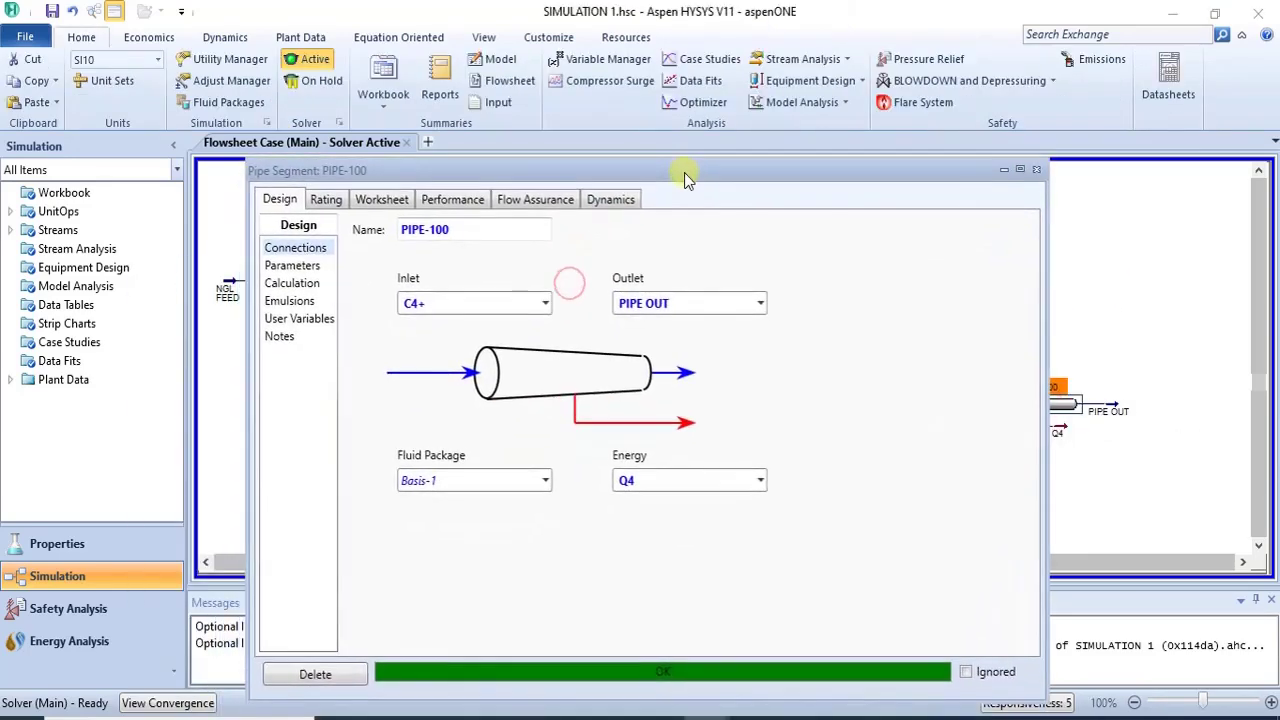
click(364, 202)
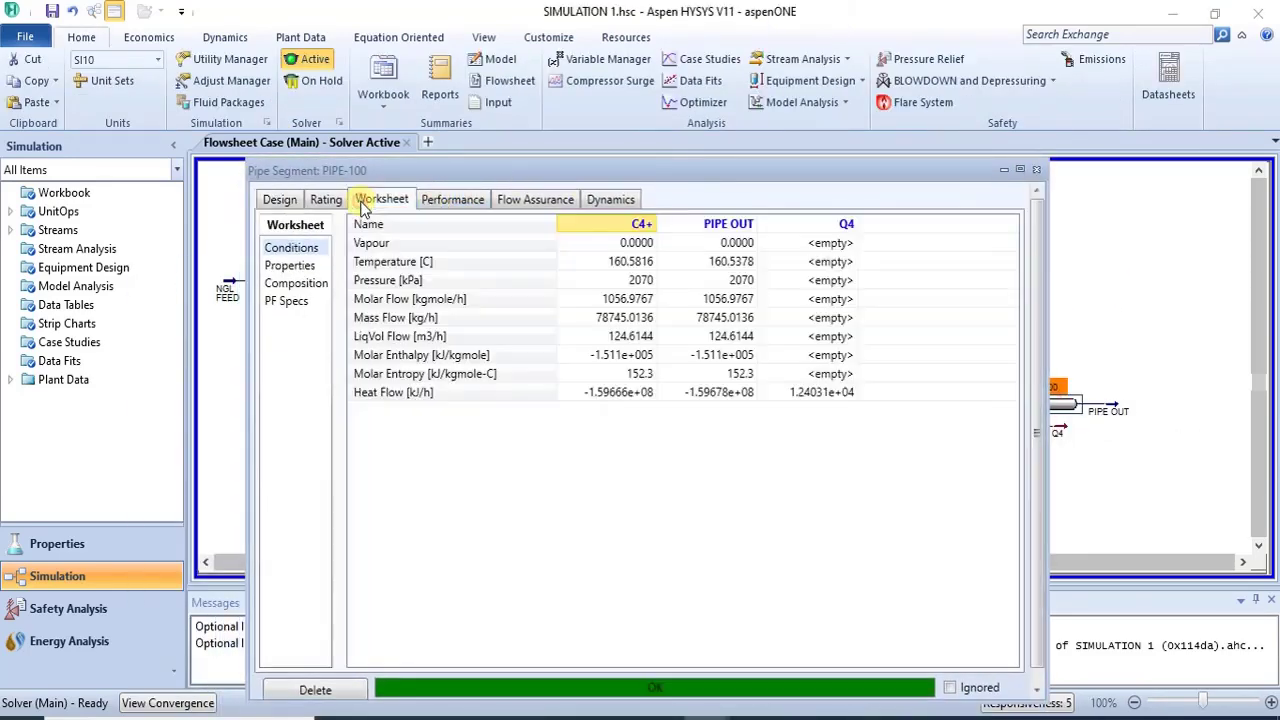
click(279, 199)
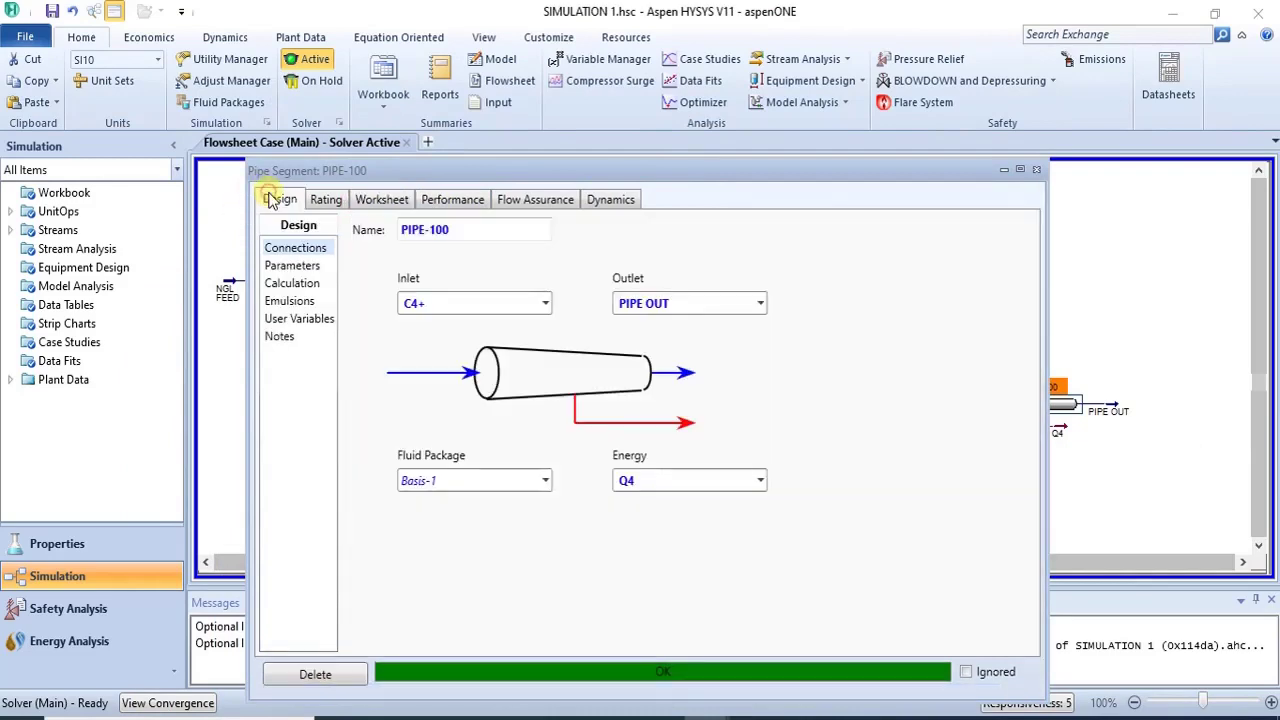
click(326, 199)
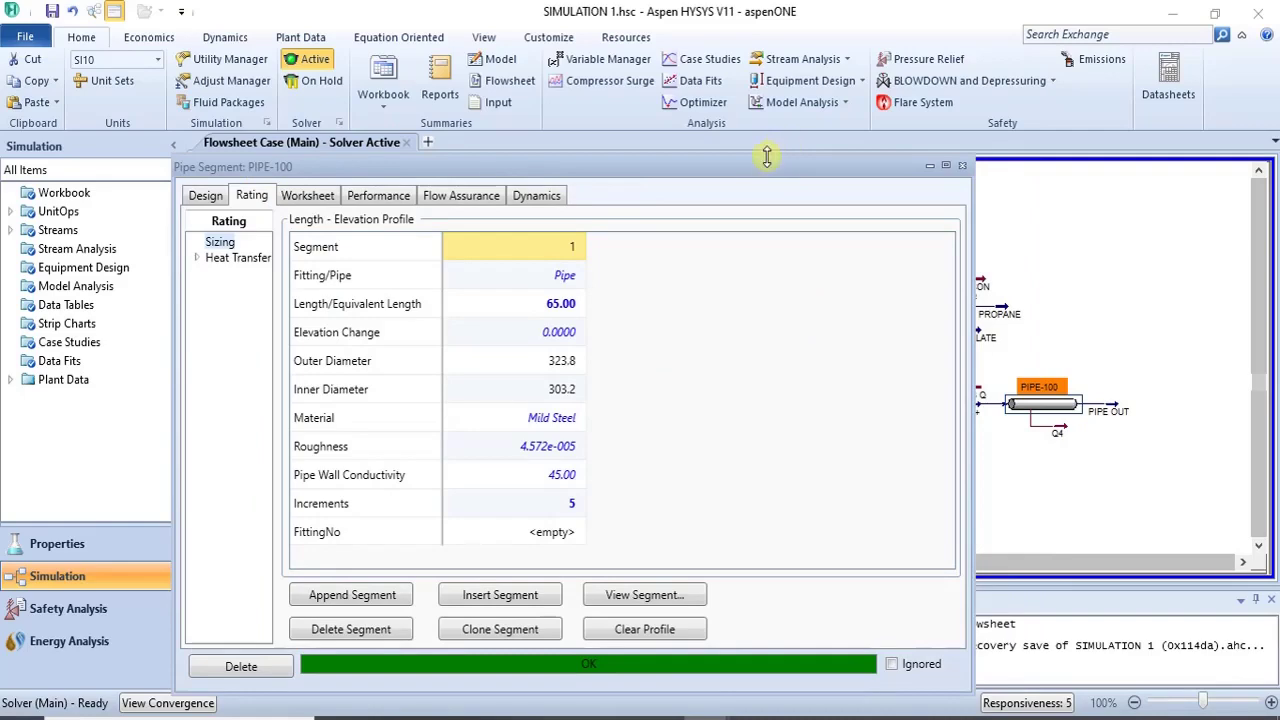
drag(766, 155, 827, 161)
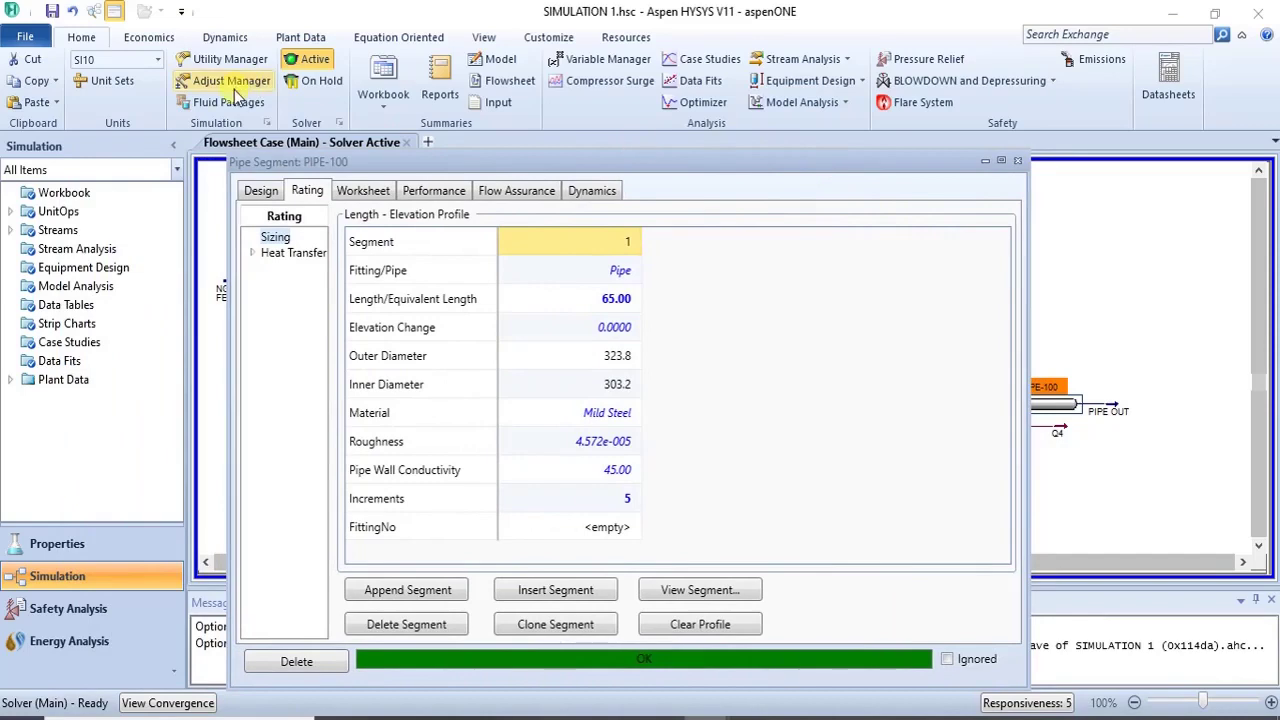
click(262, 190)
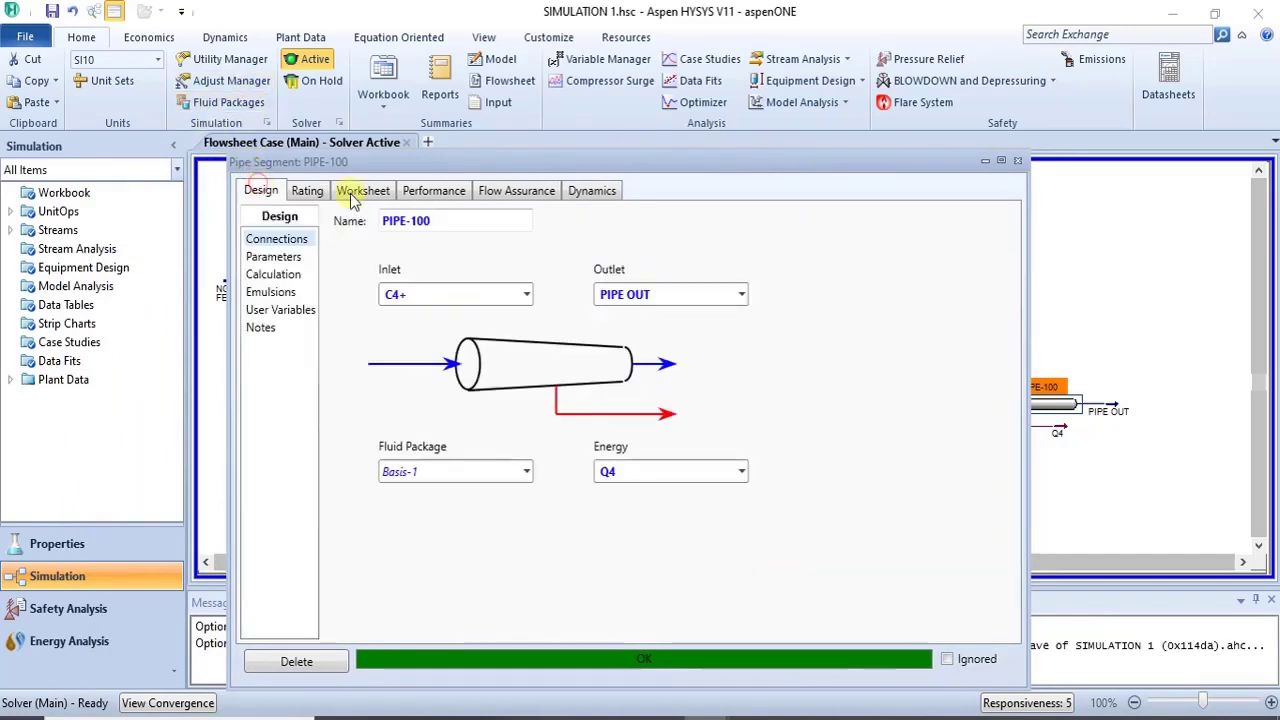
click(1020, 162)
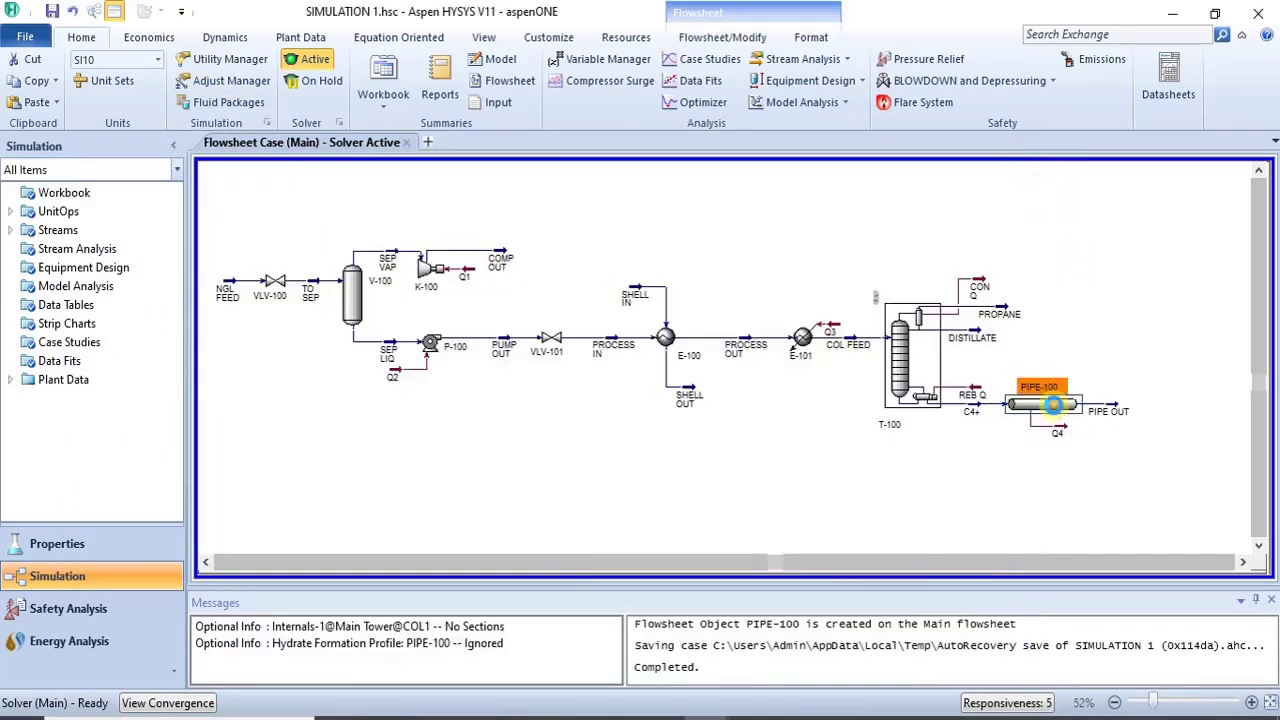
- Open PIPE-100 once more at its design connections and reposition its window over the flowsheet
double_click(1054, 404)
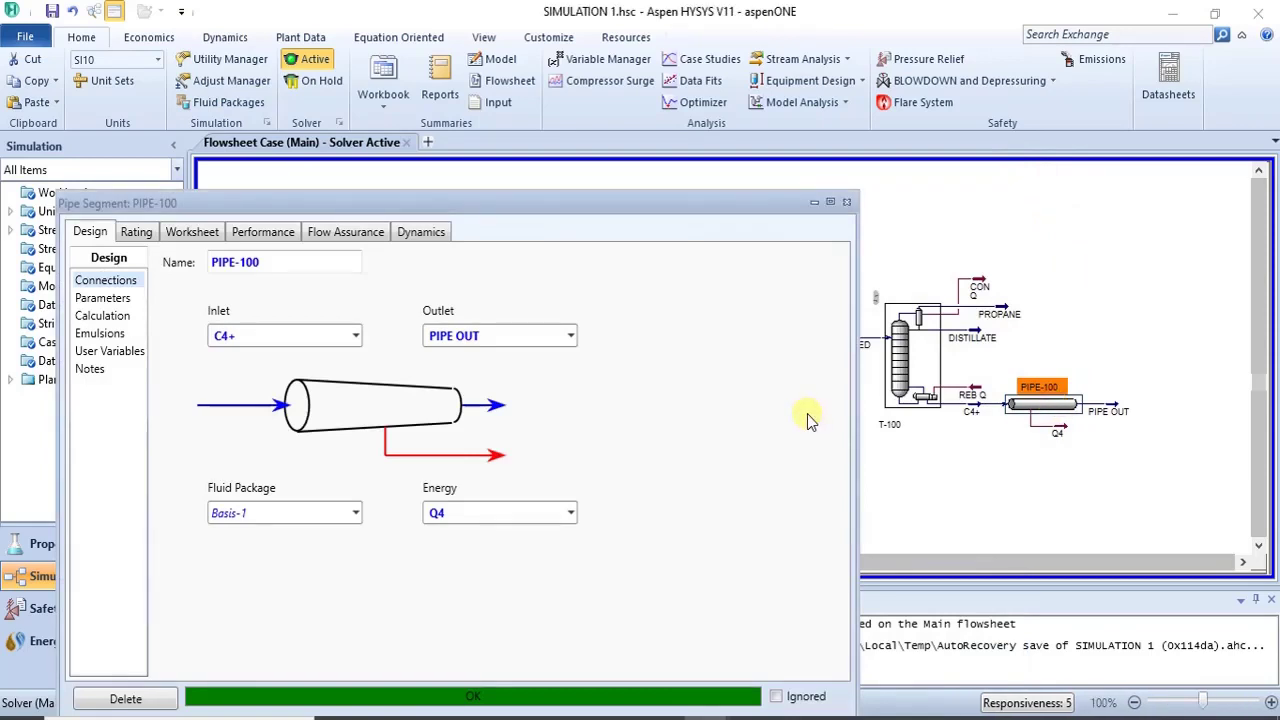
drag(607, 202, 784, 170)
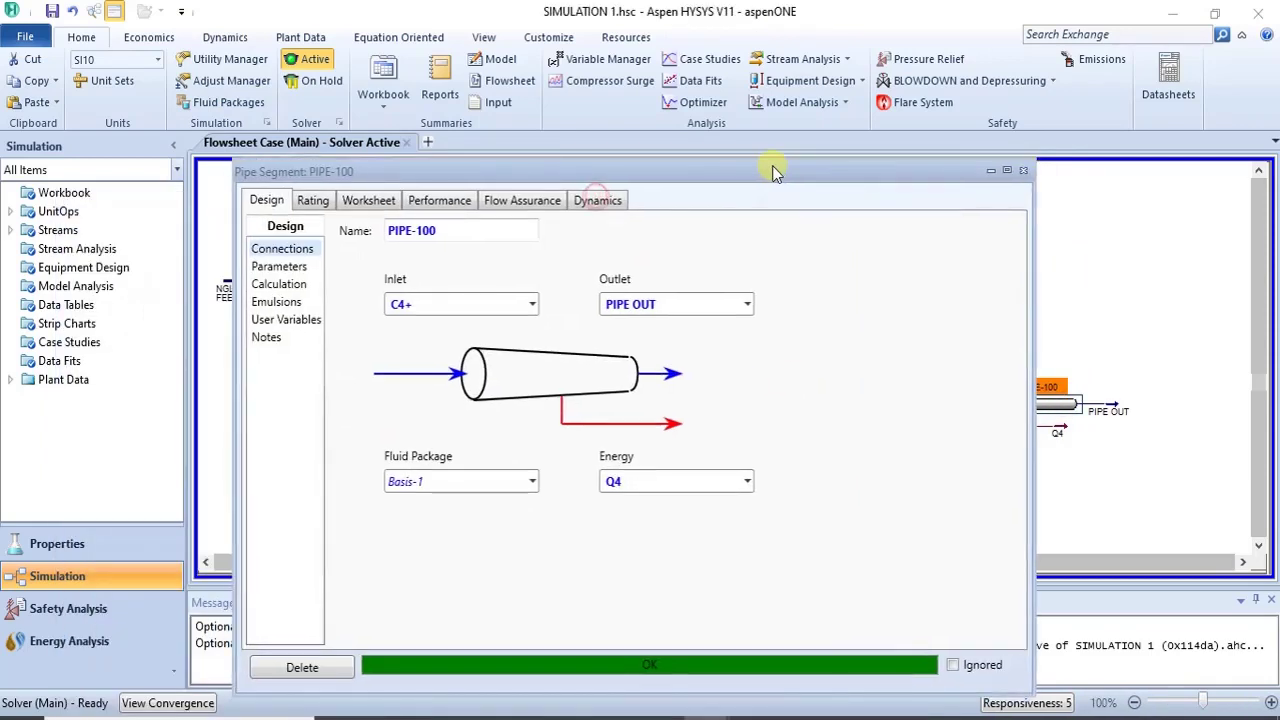